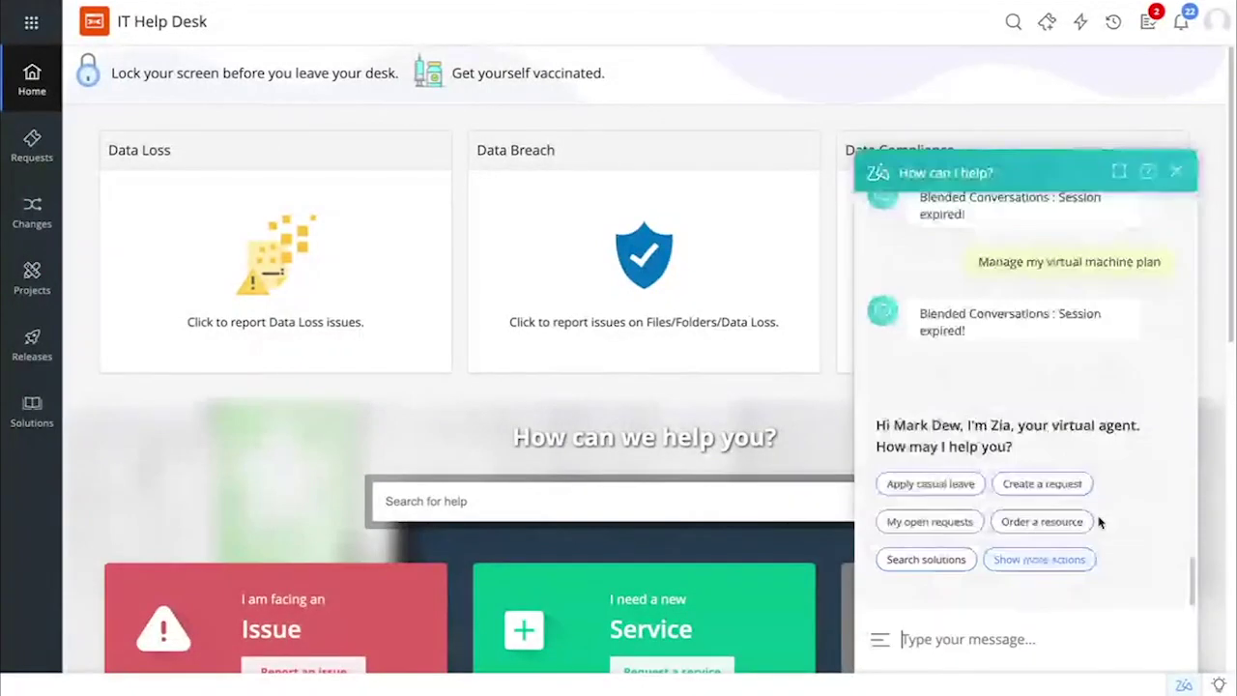
# - Show Zia's full list of available actions and start the "Manage my virtual machine plan" conversation
pyautogui.click(879, 639)
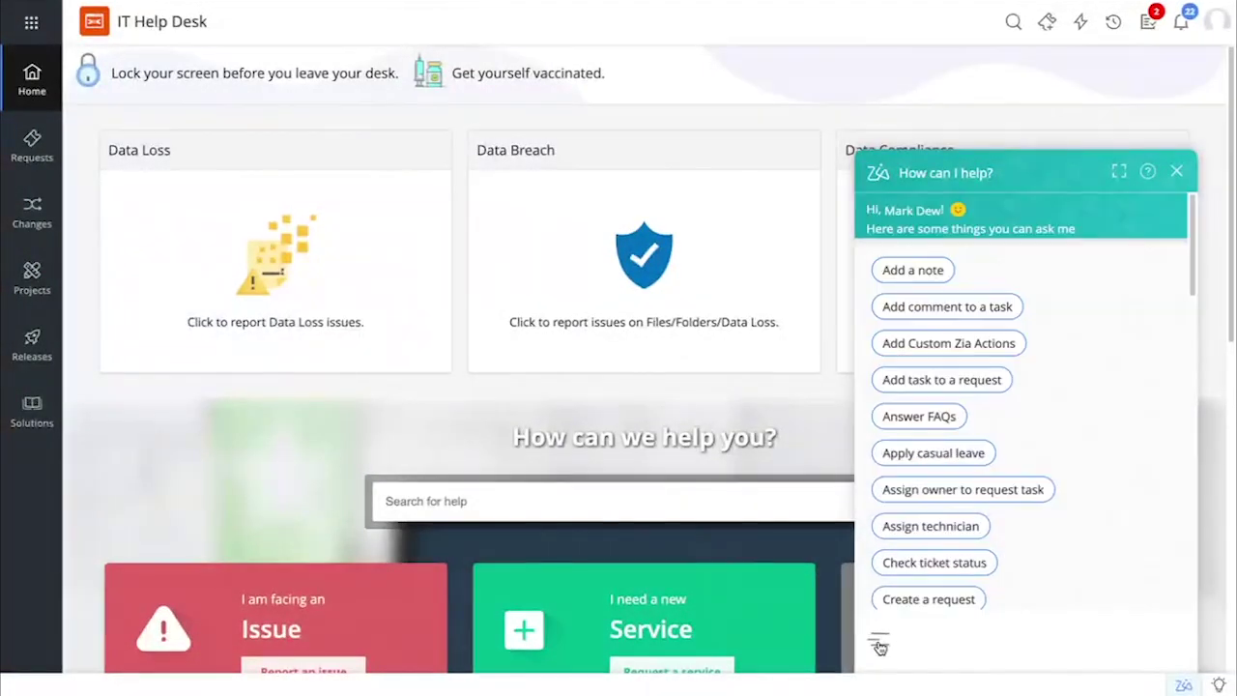
pyautogui.scroll(-10, 960, 541)
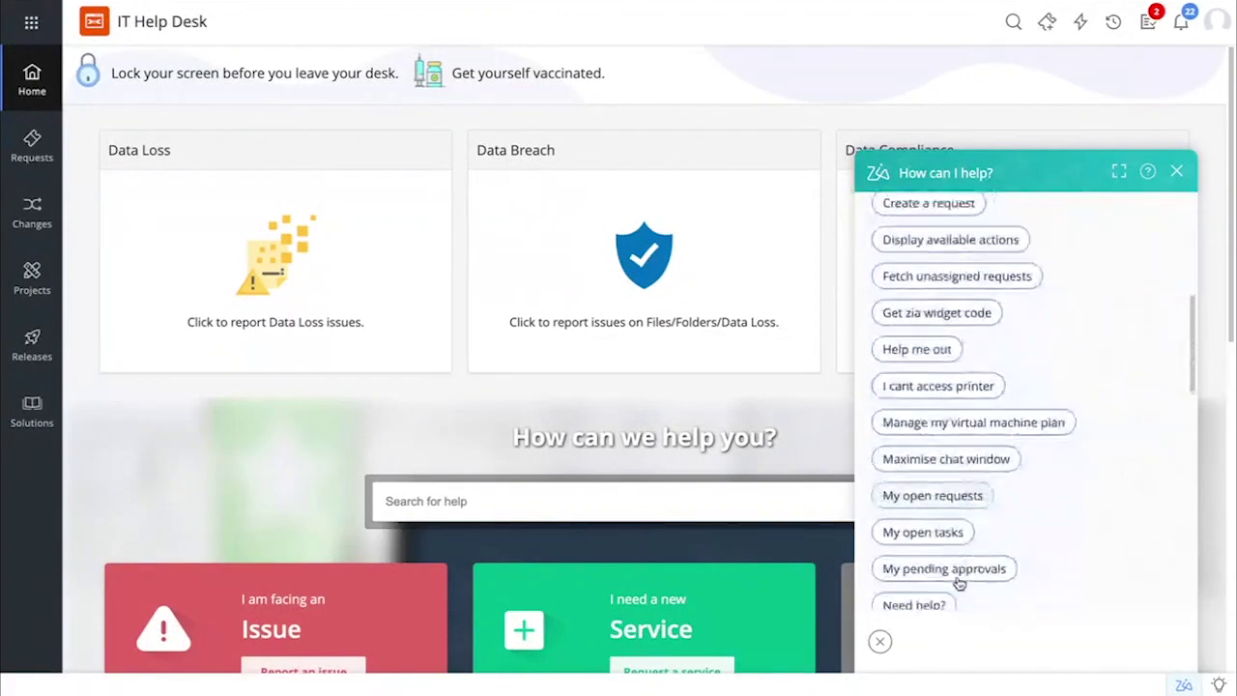
pyautogui.click(1035, 366)
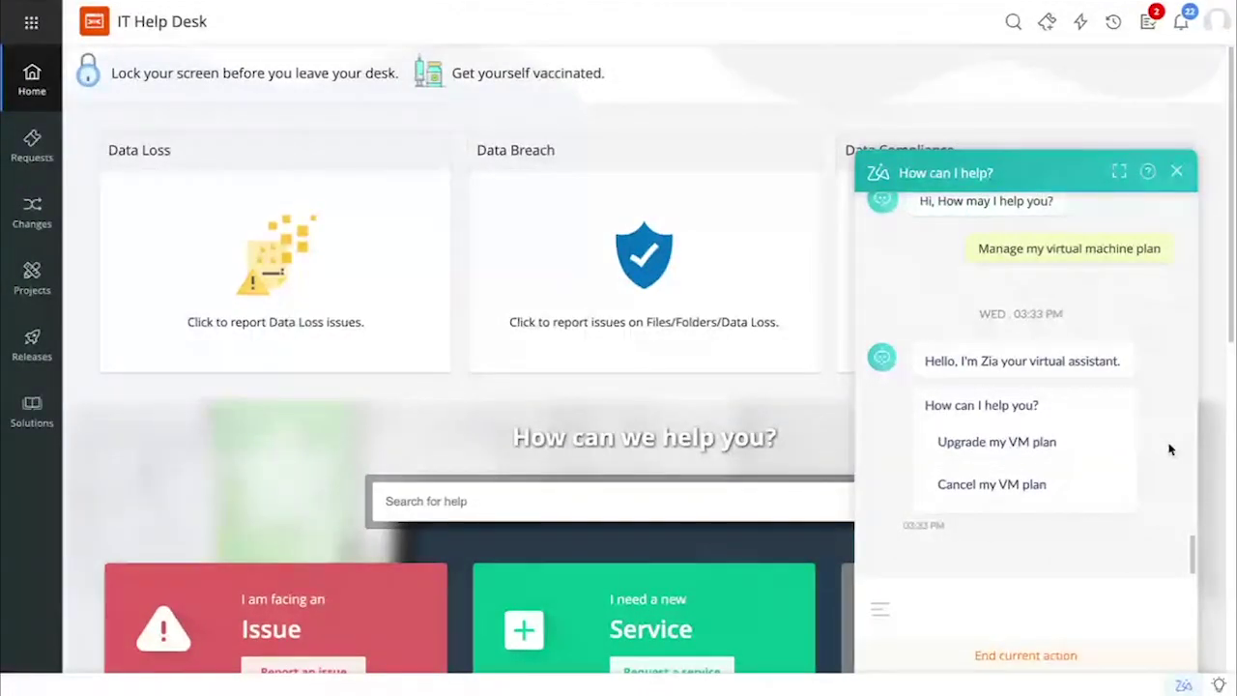
# - Choose to upgrade the VM plan and select the VM - 15 Standard plan with 1TB at $1299.00
pyautogui.click(1050, 451)
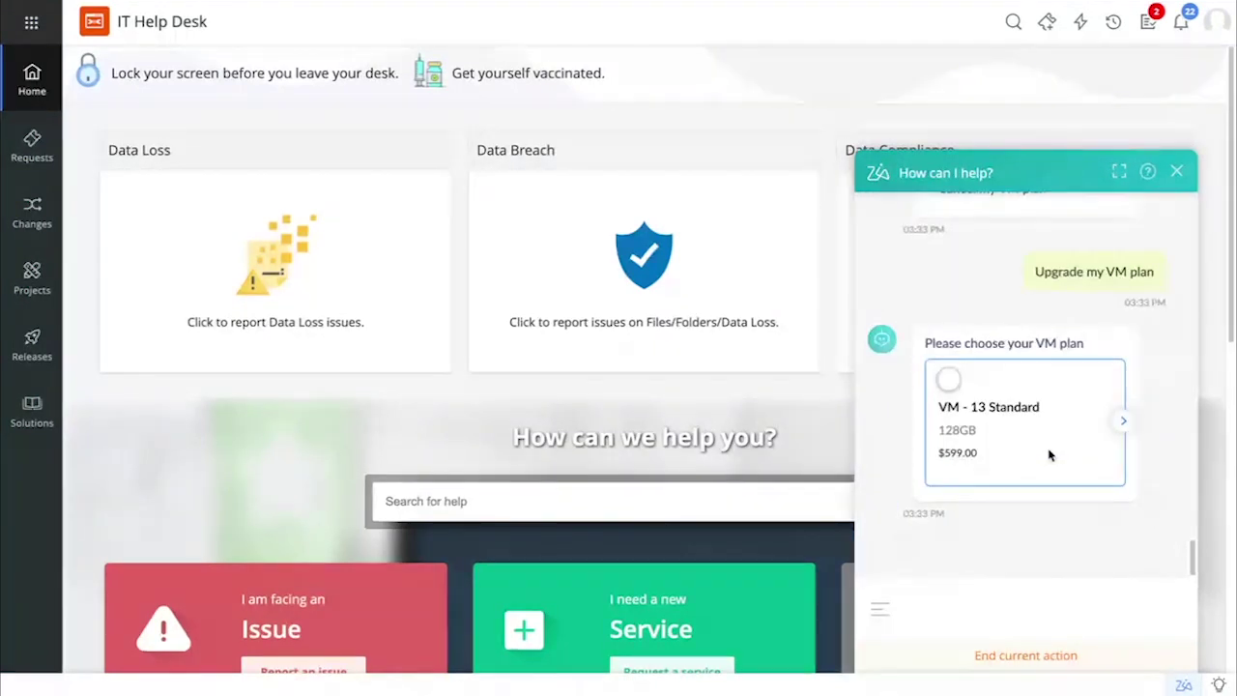
pyautogui.click(1123, 426)
pyautogui.click(1123, 426)
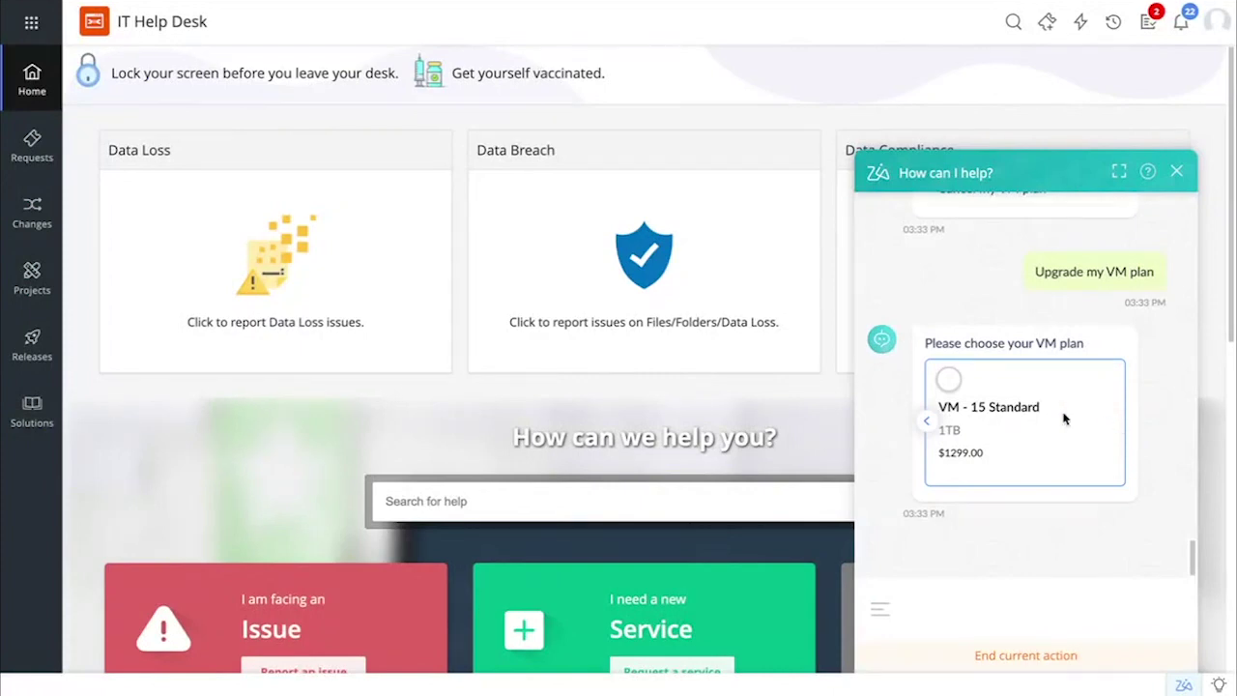
pyautogui.click(949, 382)
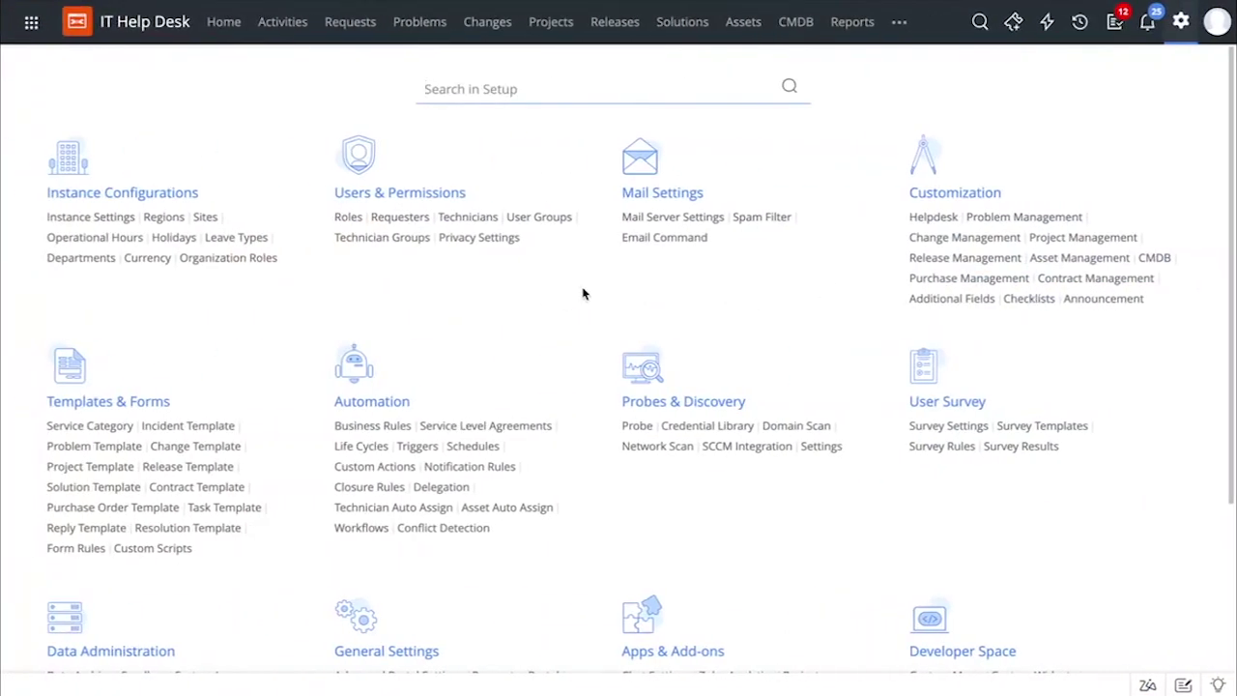
# - View the list of all requests to check for the Upgrade VM plan request
pyautogui.click(353, 23)
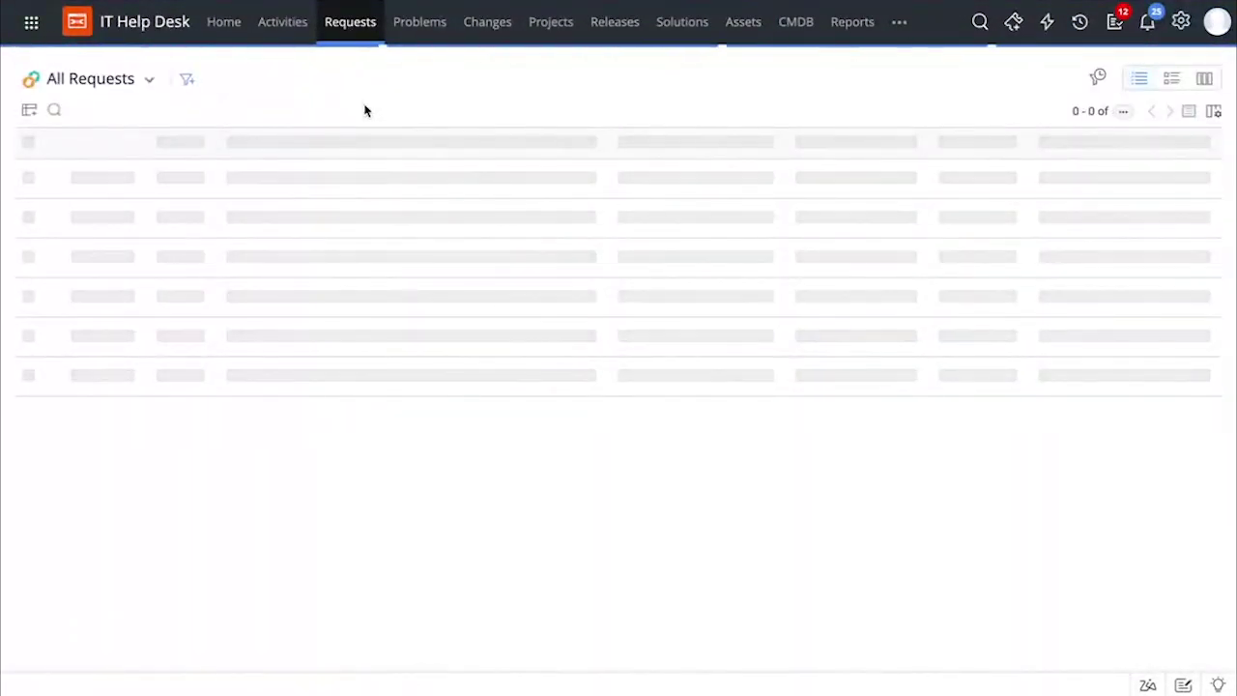
pyautogui.moveTo(290, 192)
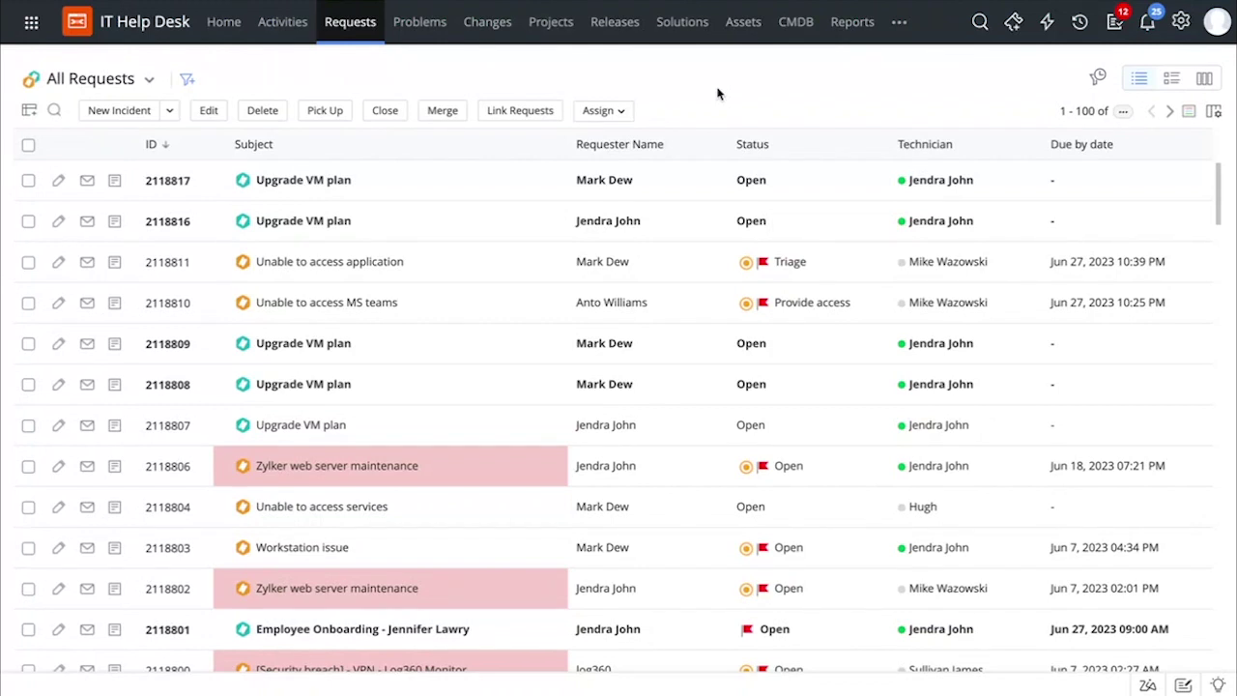
# - Open the User ratings draft for editing from the Blended Conversations list in the Zia Chatbot setup
pyautogui.click(1181, 21)
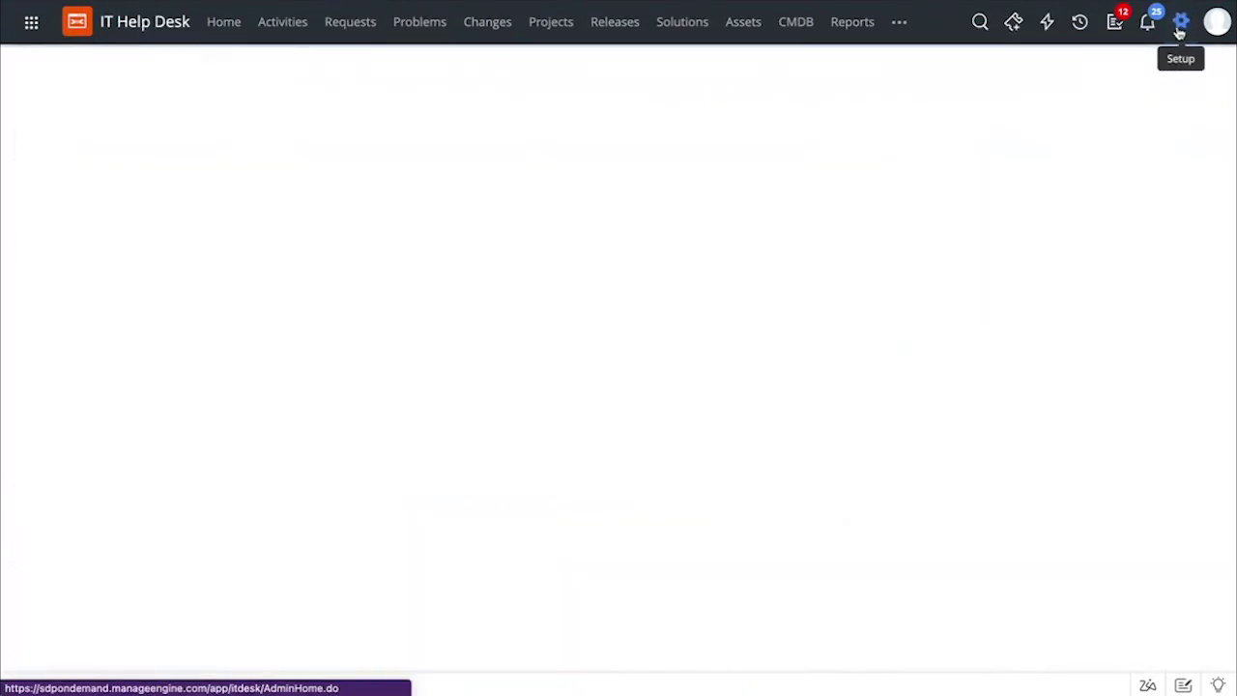
pyautogui.scroll(-2, 713, 403)
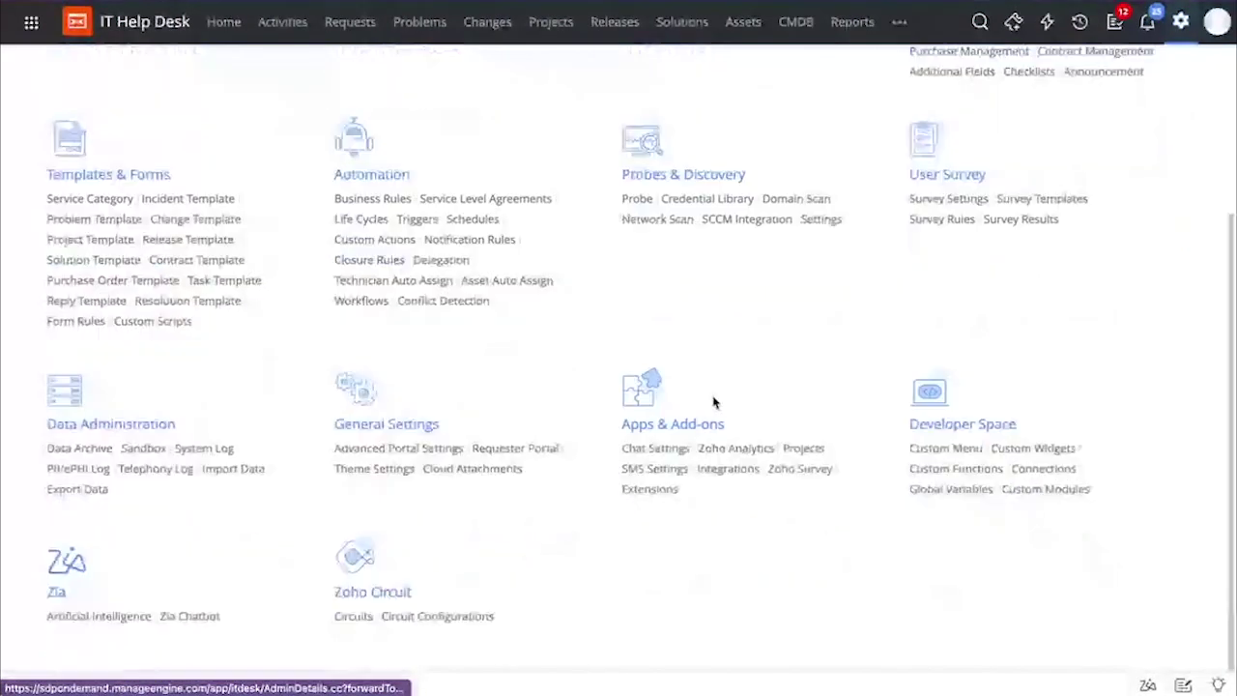
pyautogui.click(190, 616)
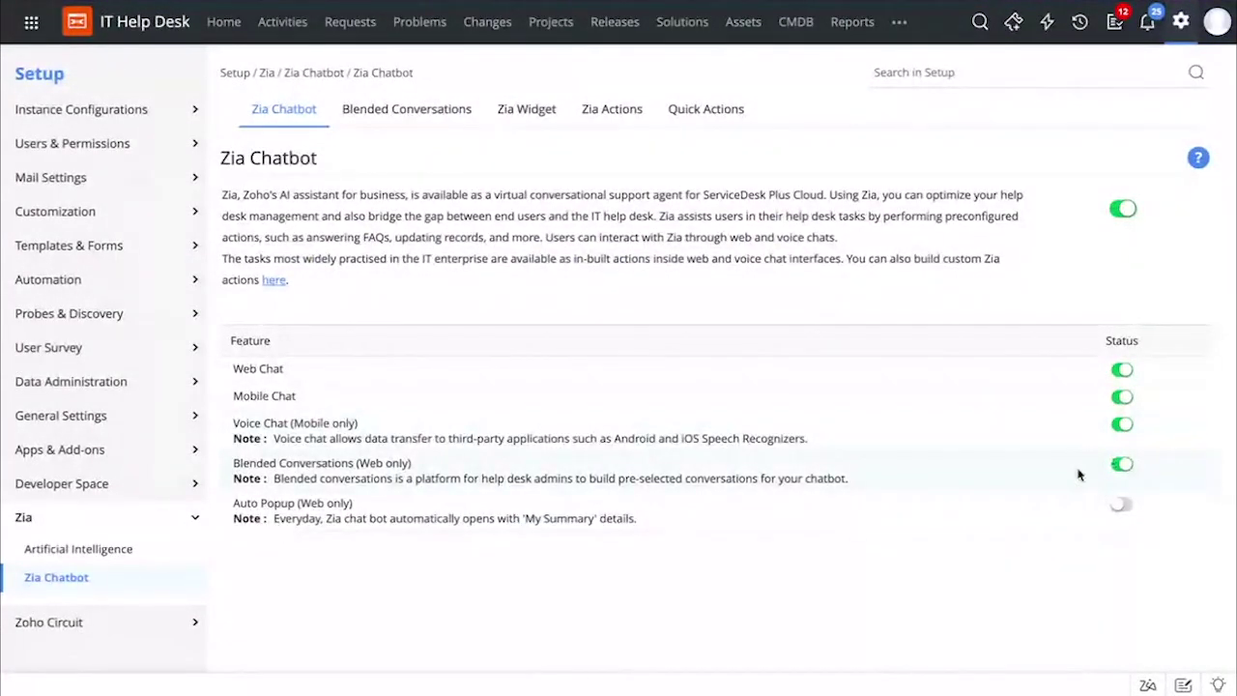
pyautogui.click(433, 108)
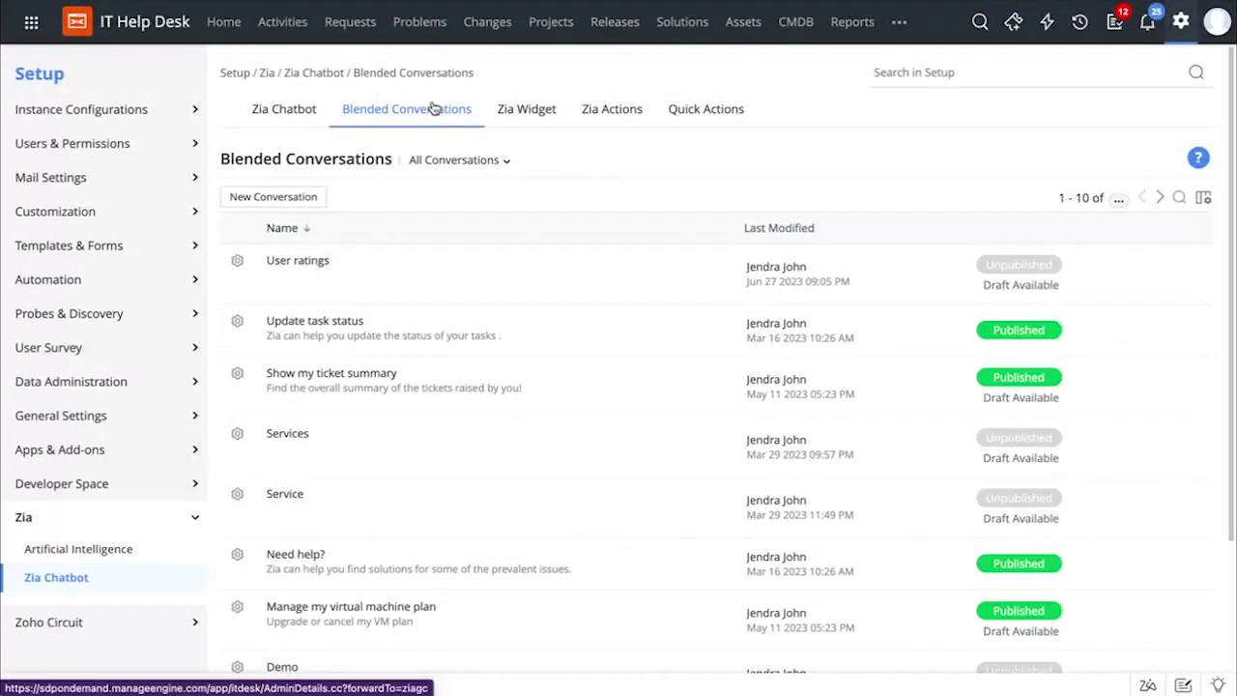
pyautogui.click(239, 260)
pyautogui.click(243, 297)
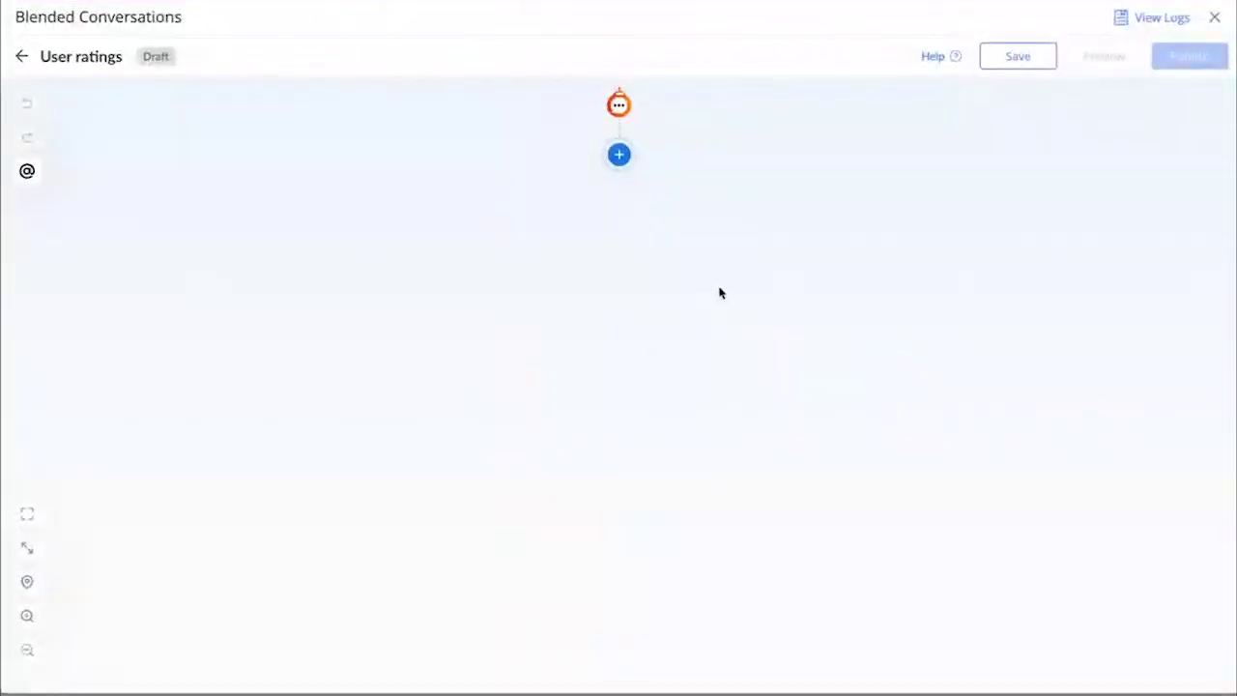
# - Review the response blocks and action blocks available for the conversation flow, and close the block list
pyautogui.click(621, 163)
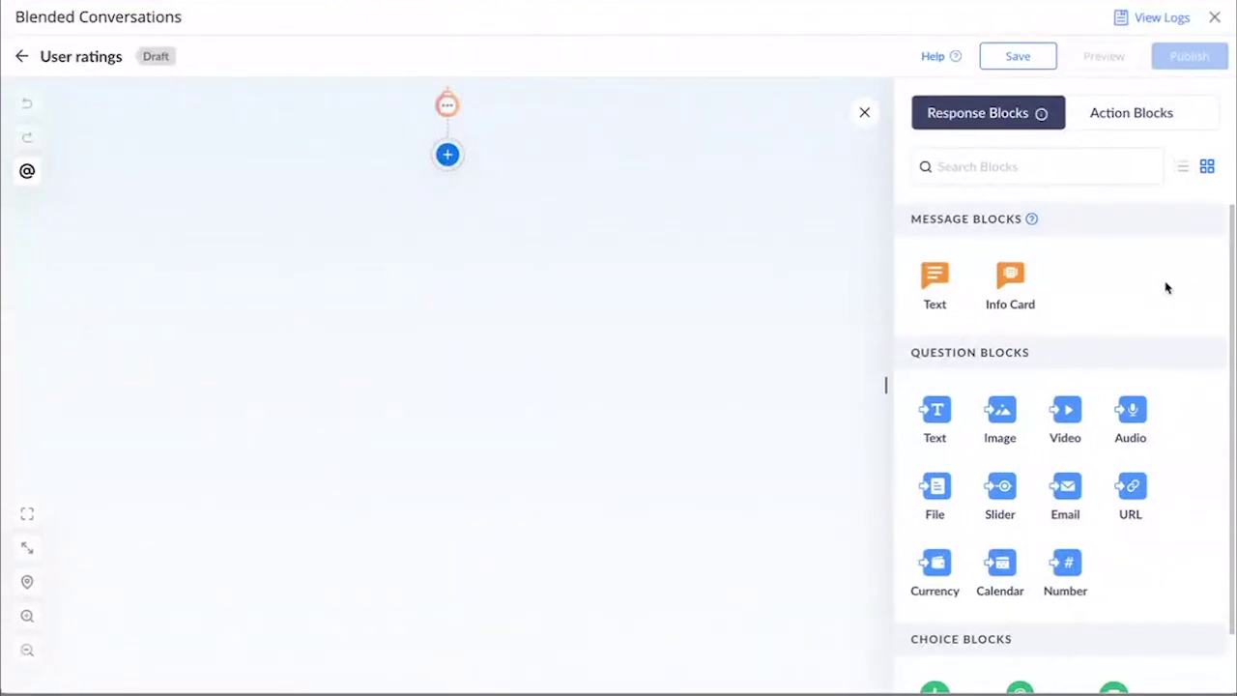
pyautogui.scroll(-1, 1171, 388)
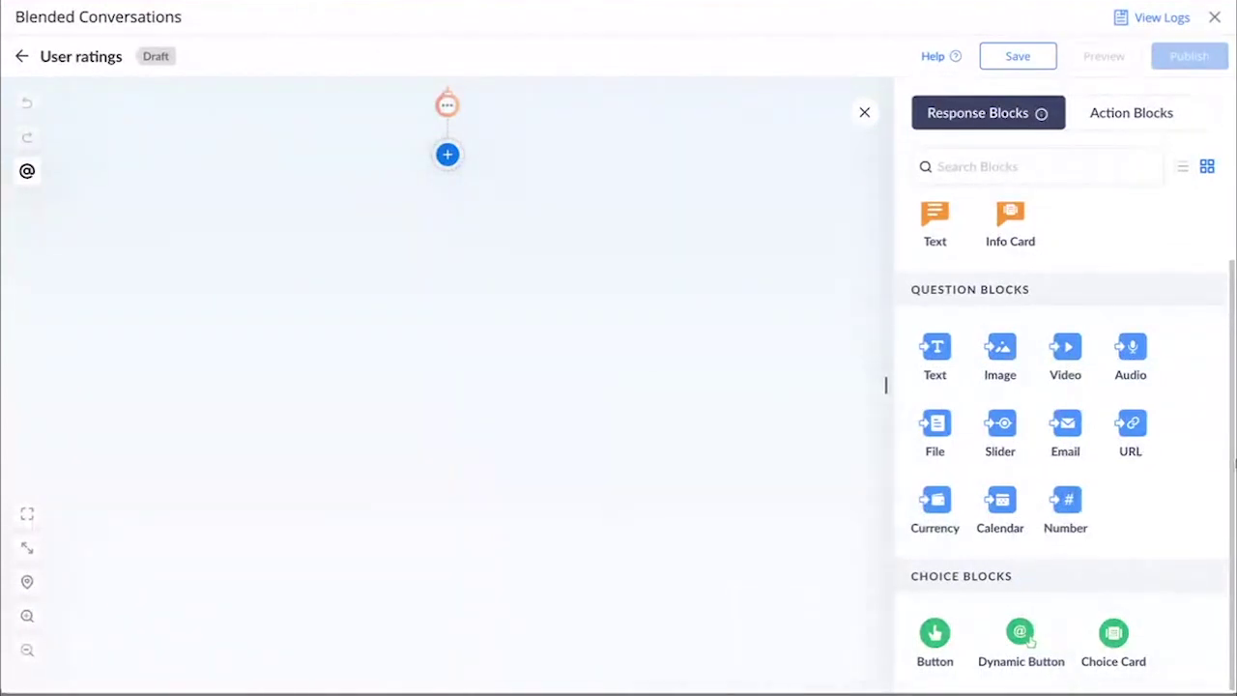
pyautogui.click(1166, 126)
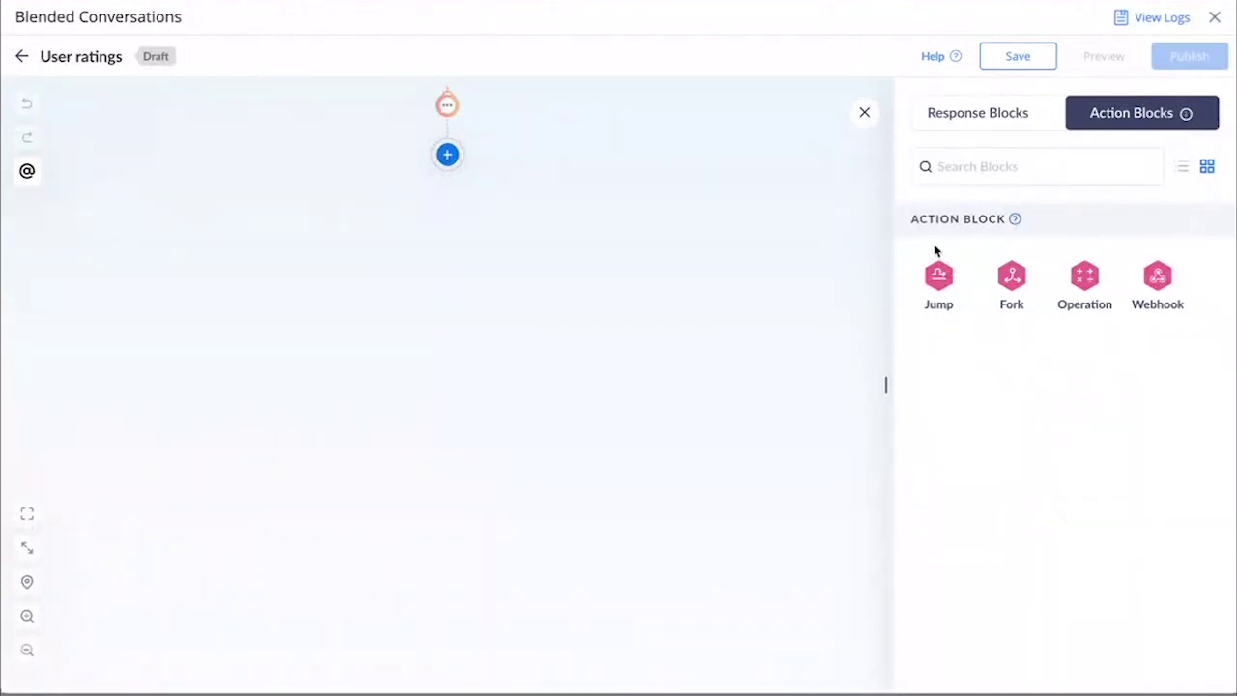
pyautogui.click(865, 114)
# - Add a text message block named Welcome at the start of the flow with the message "Welcome!" and save it
pyautogui.click(618, 156)
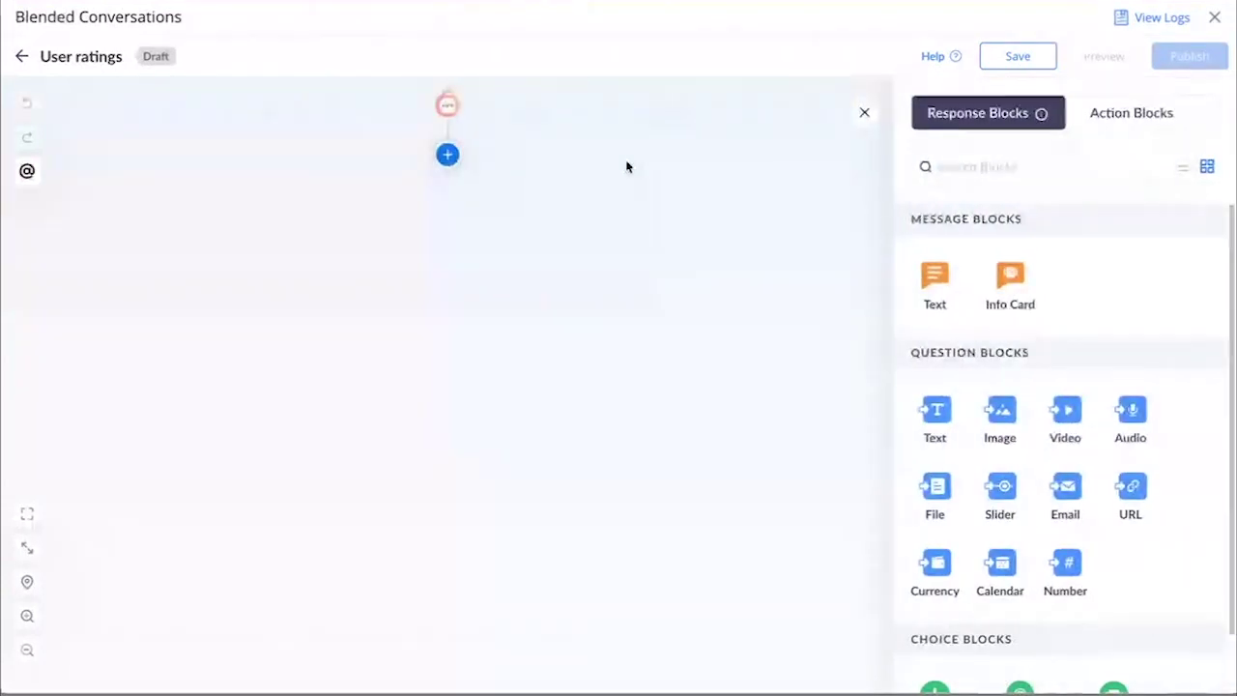
pyautogui.click(950, 293)
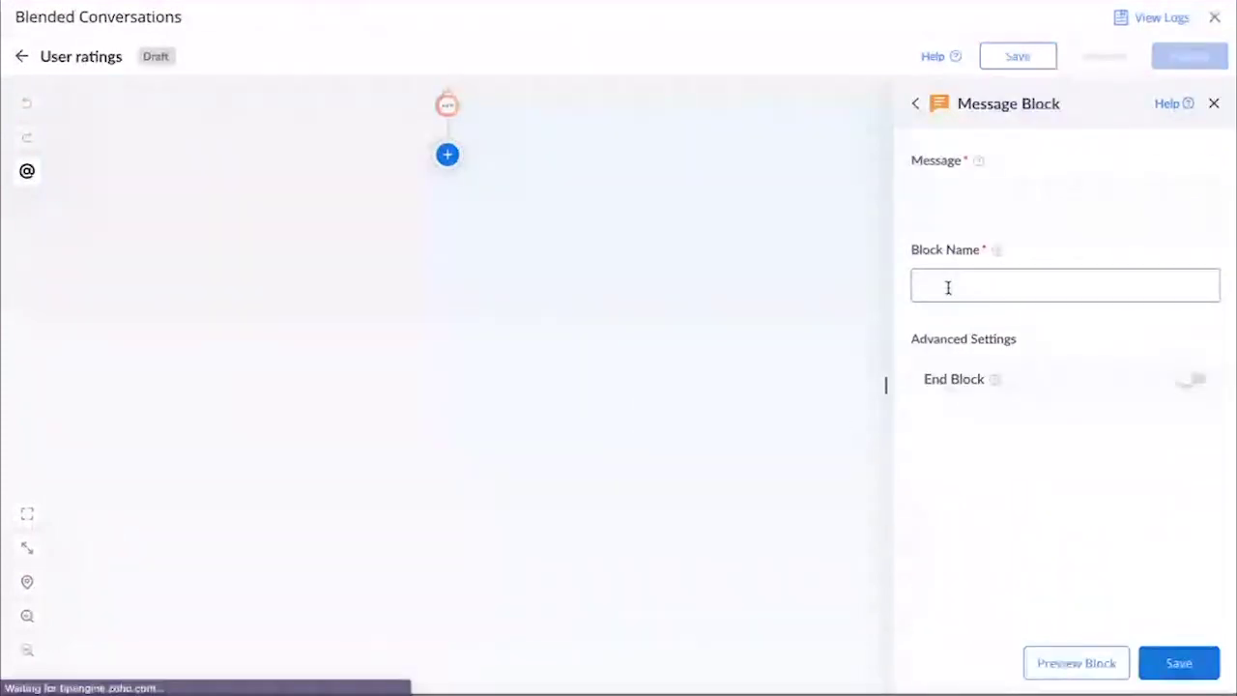
pyautogui.click(964, 197)
pyautogui.write('Welcome!')
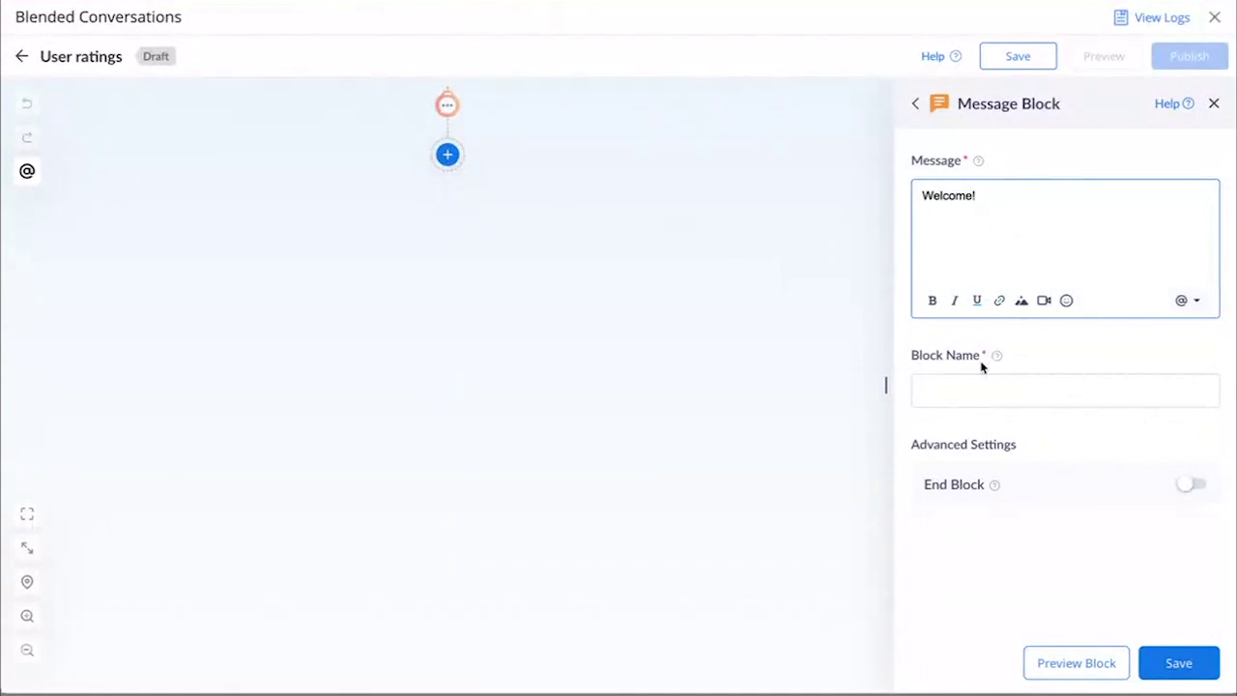
pyautogui.click(969, 390)
pyautogui.write('Welcome')
pyautogui.click(1189, 677)
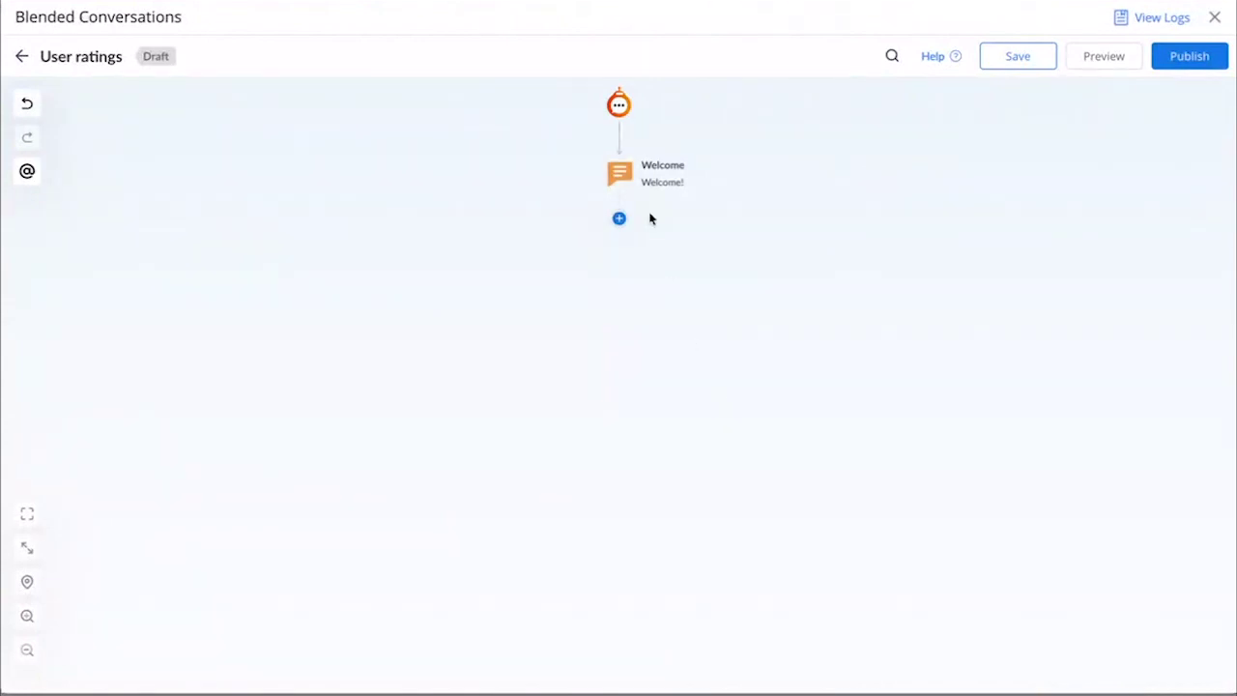
# - Add a text question block named Name after Welcome, asking "What is your name?", set its block variable and save it
pyautogui.click(620, 220)
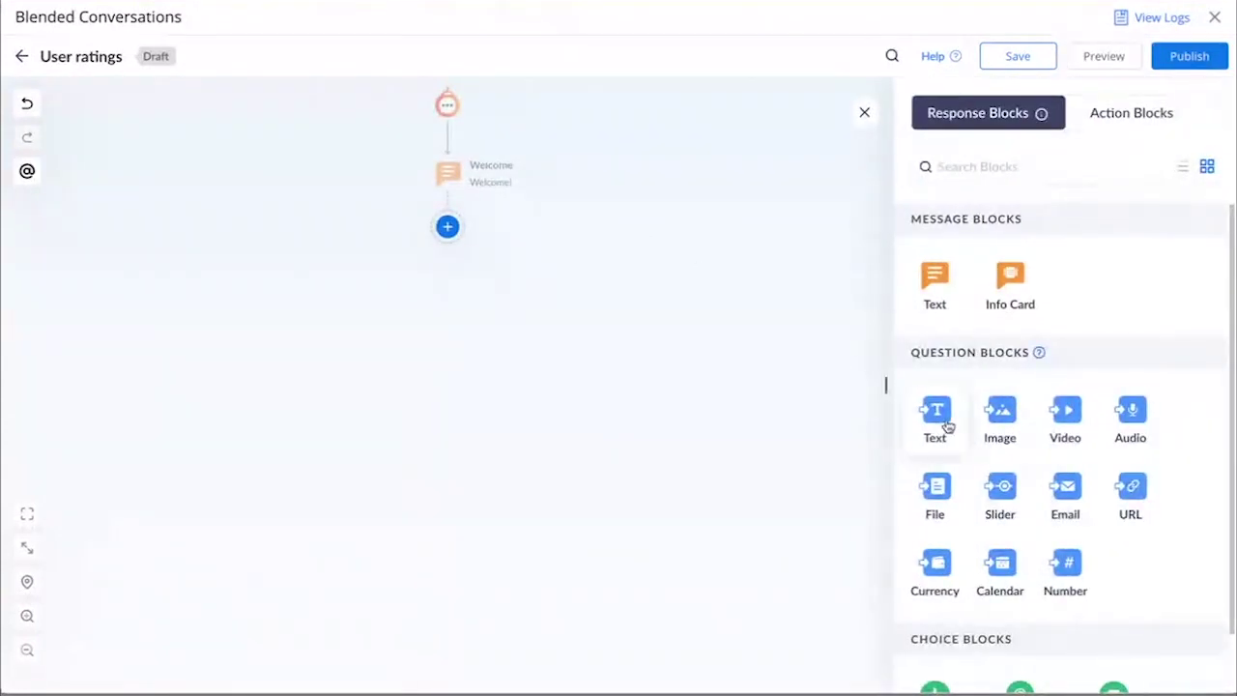
pyautogui.moveTo(948, 427)
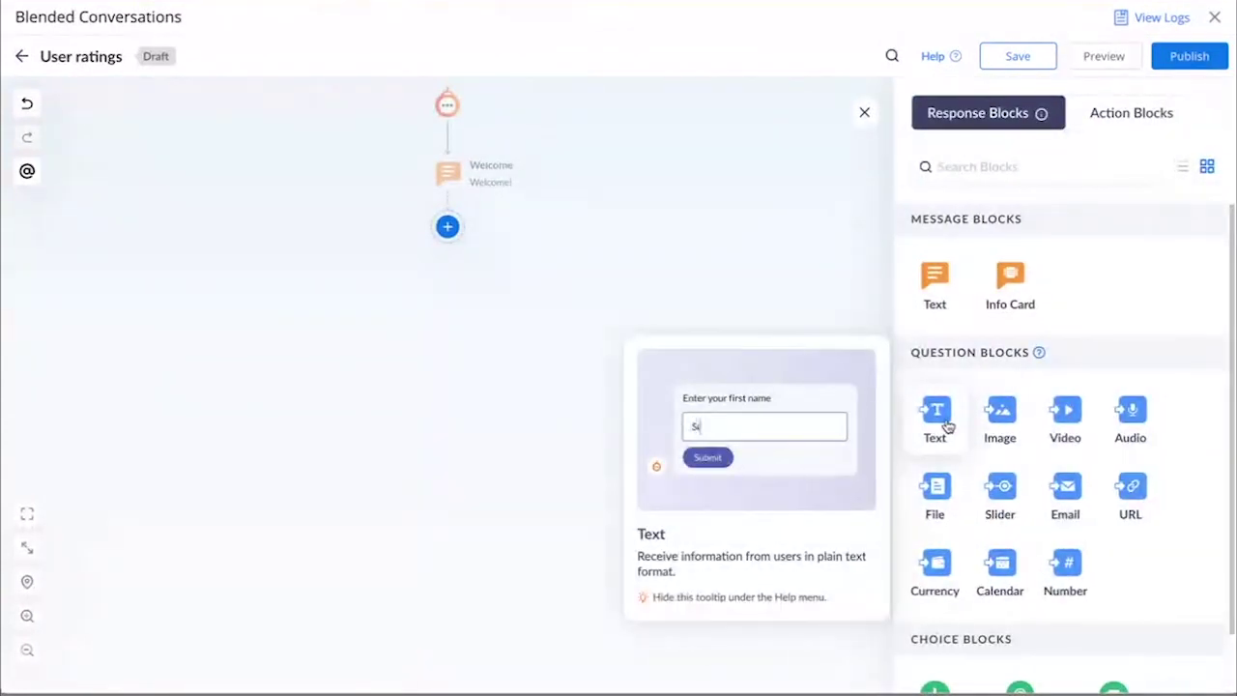
pyautogui.click(946, 424)
pyautogui.click(963, 195)
pyautogui.write('What is your name?')
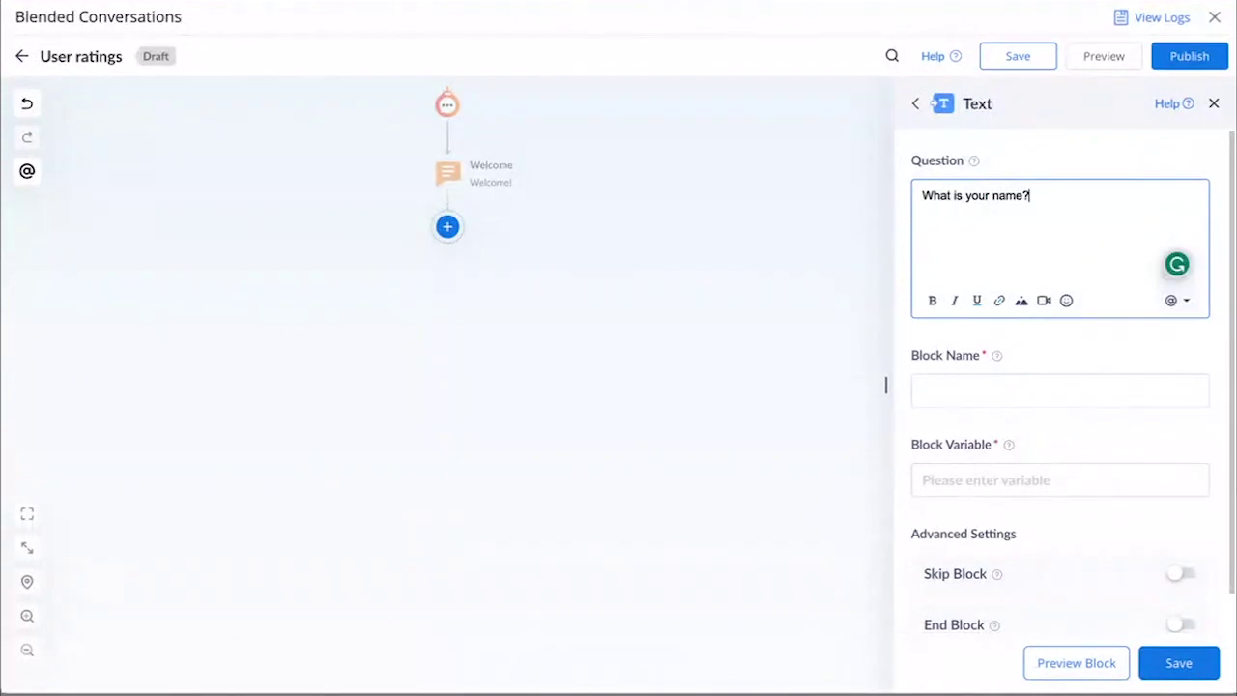
pyautogui.click(997, 386)
pyautogui.write('Name')
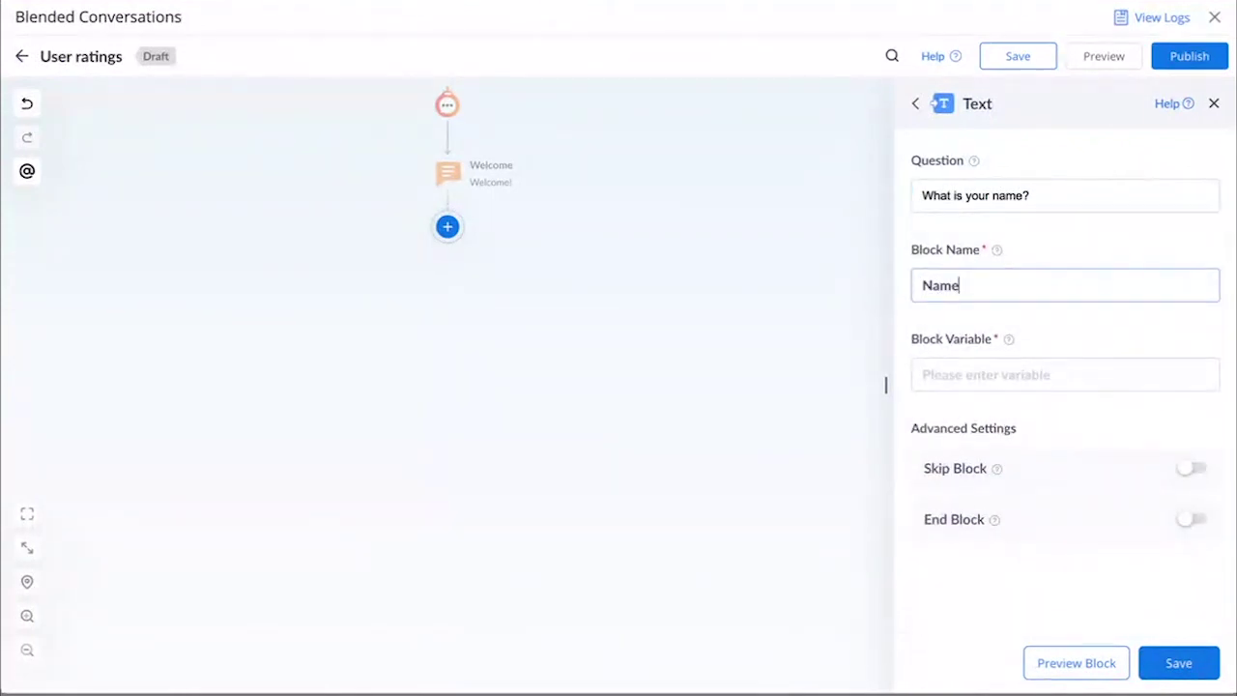
pyautogui.click(988, 386)
pyautogui.click(1176, 663)
# - Add a button choice block after Name, set its type to Smiley and its question to "Rate your experience"
pyautogui.click(620, 292)
pyautogui.scroll(-1, 1059, 553)
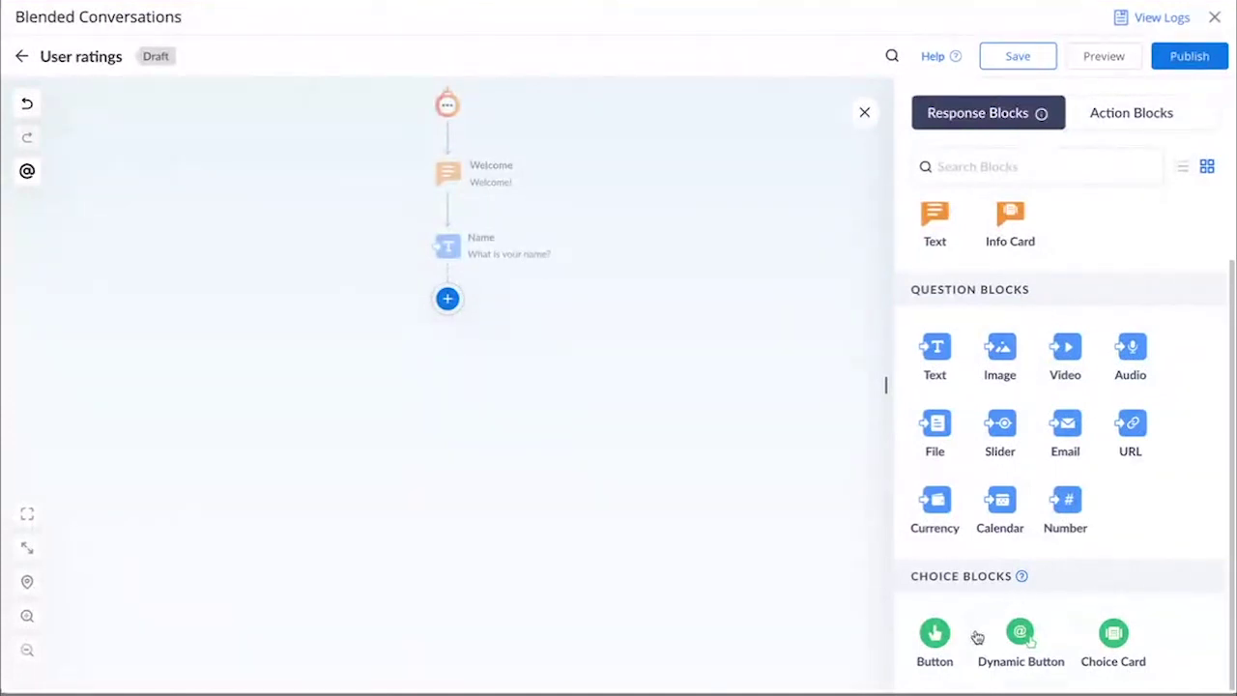
pyautogui.click(934, 638)
pyautogui.click(996, 199)
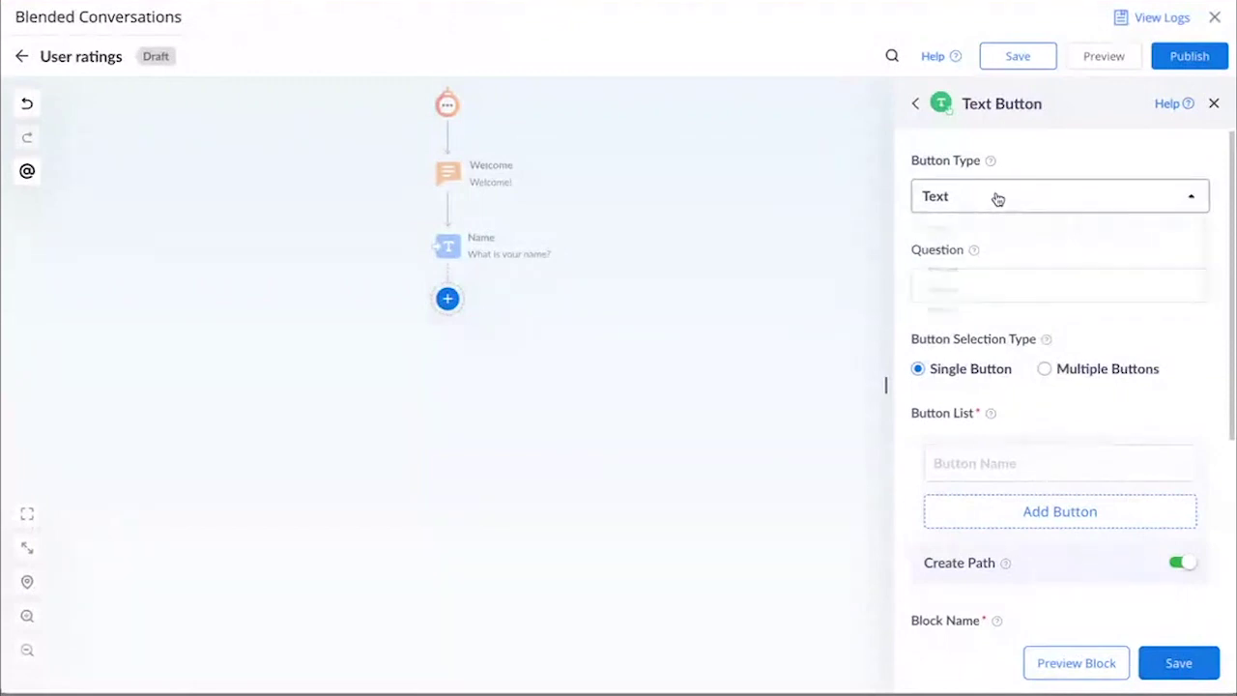
pyautogui.scroll(-1, 981, 312)
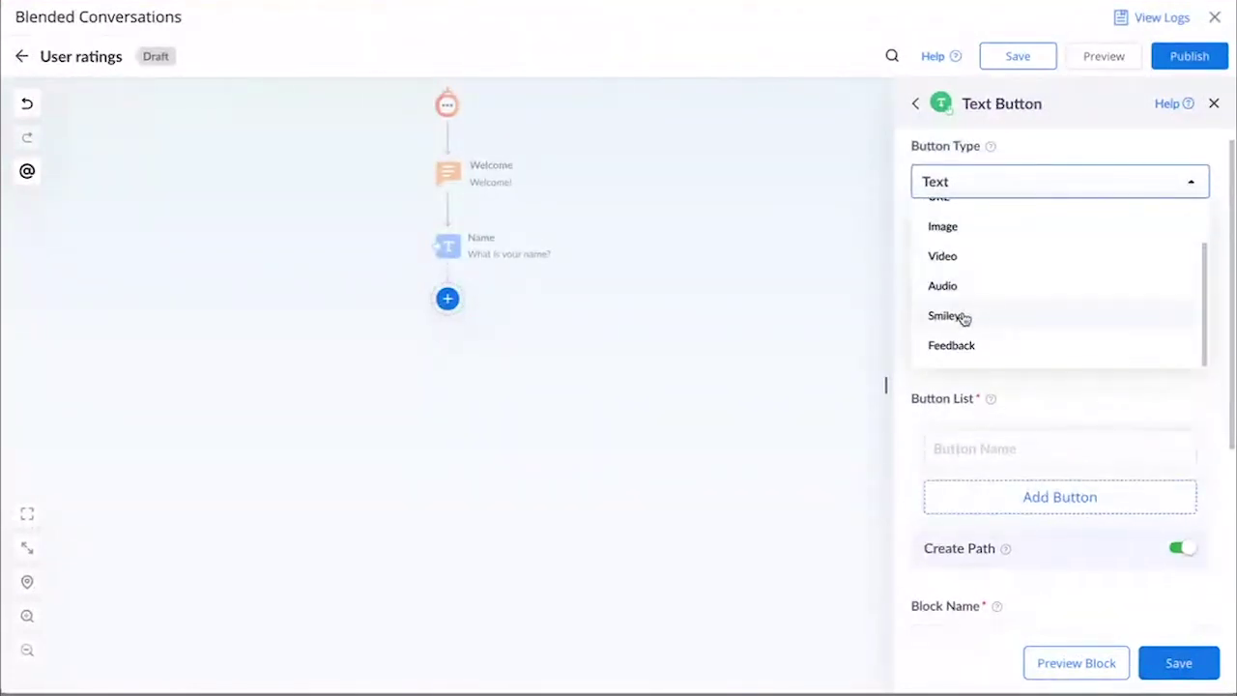
pyautogui.click(962, 317)
pyautogui.click(963, 268)
pyautogui.write('Rate your')
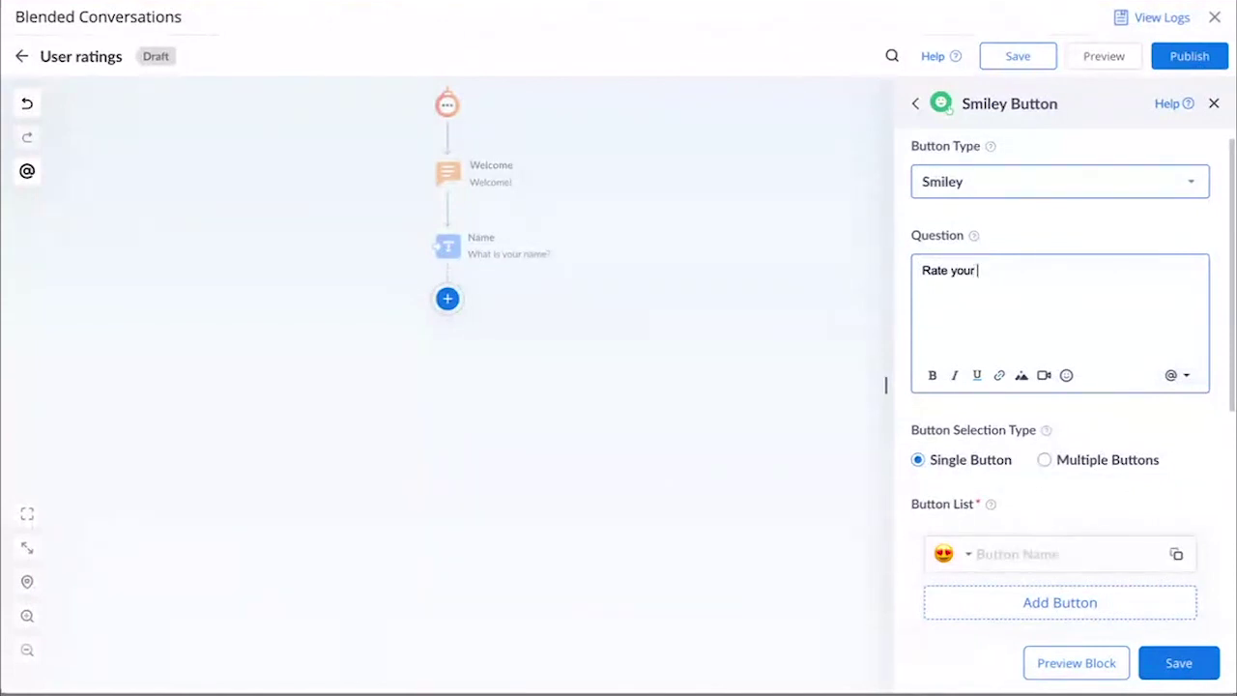
pyautogui.write(' experience')
pyautogui.click(1183, 429)
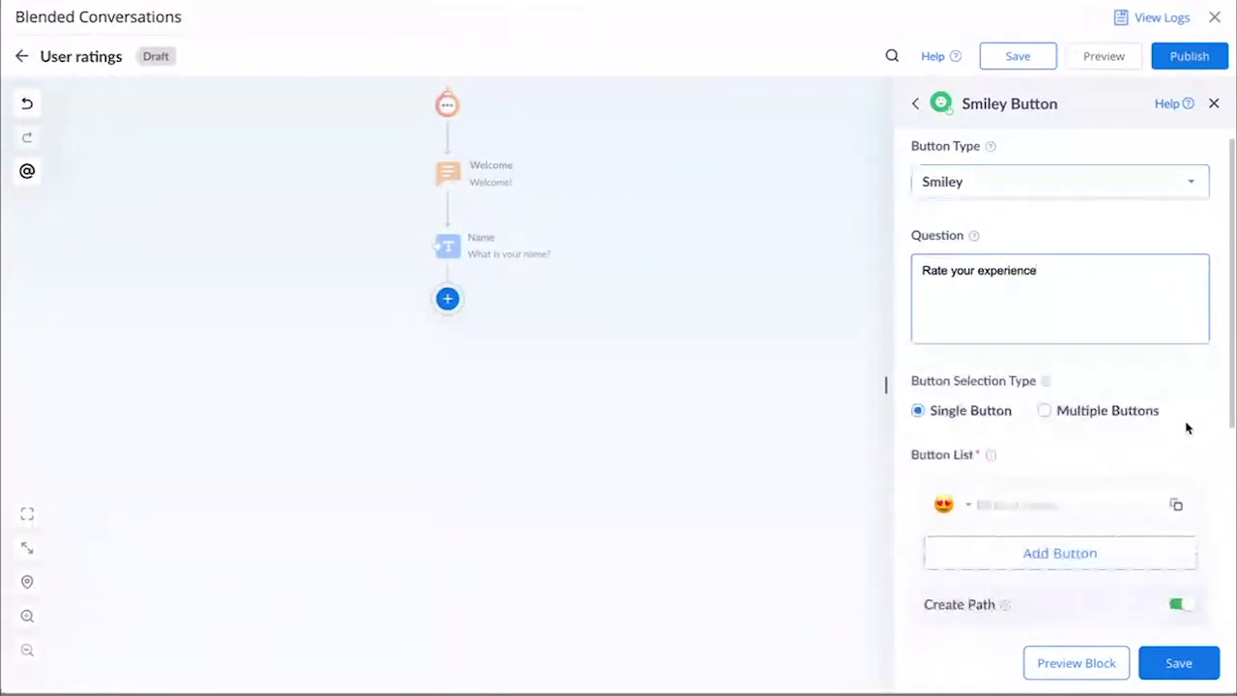
# - Give the first smiley button the heart-eyes face and the name Good
pyautogui.scroll(-1, 1030, 398)
pyautogui.click(1008, 413)
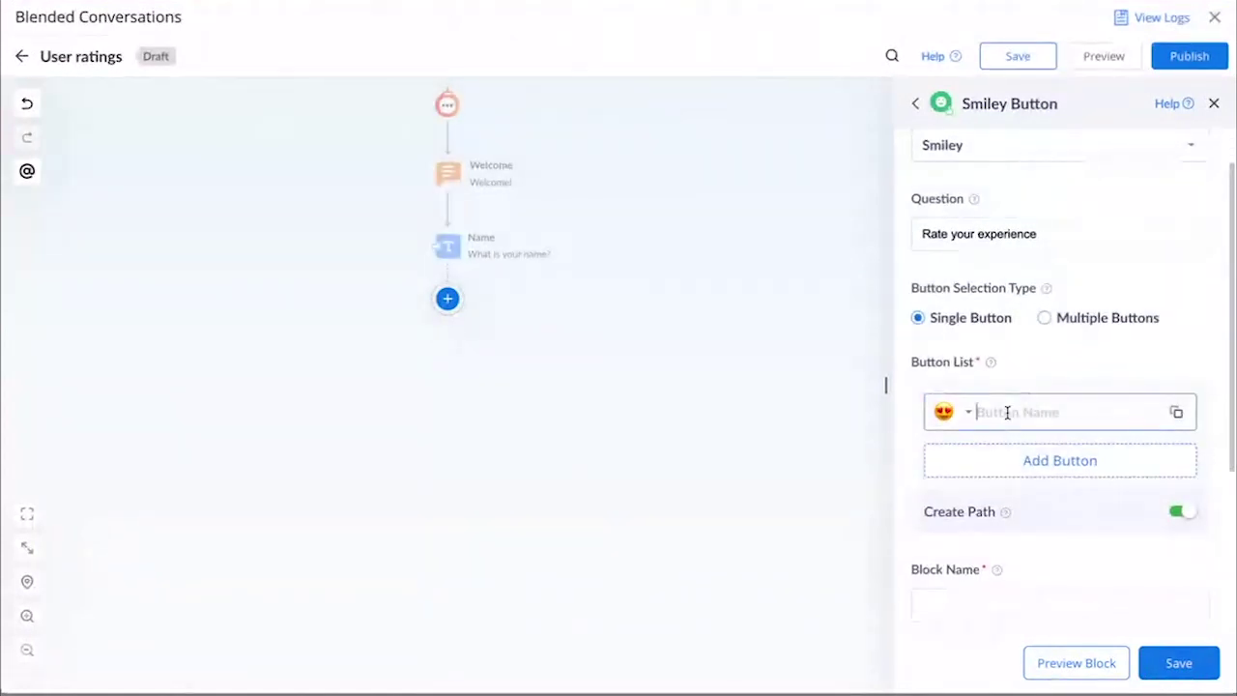
pyautogui.click(947, 413)
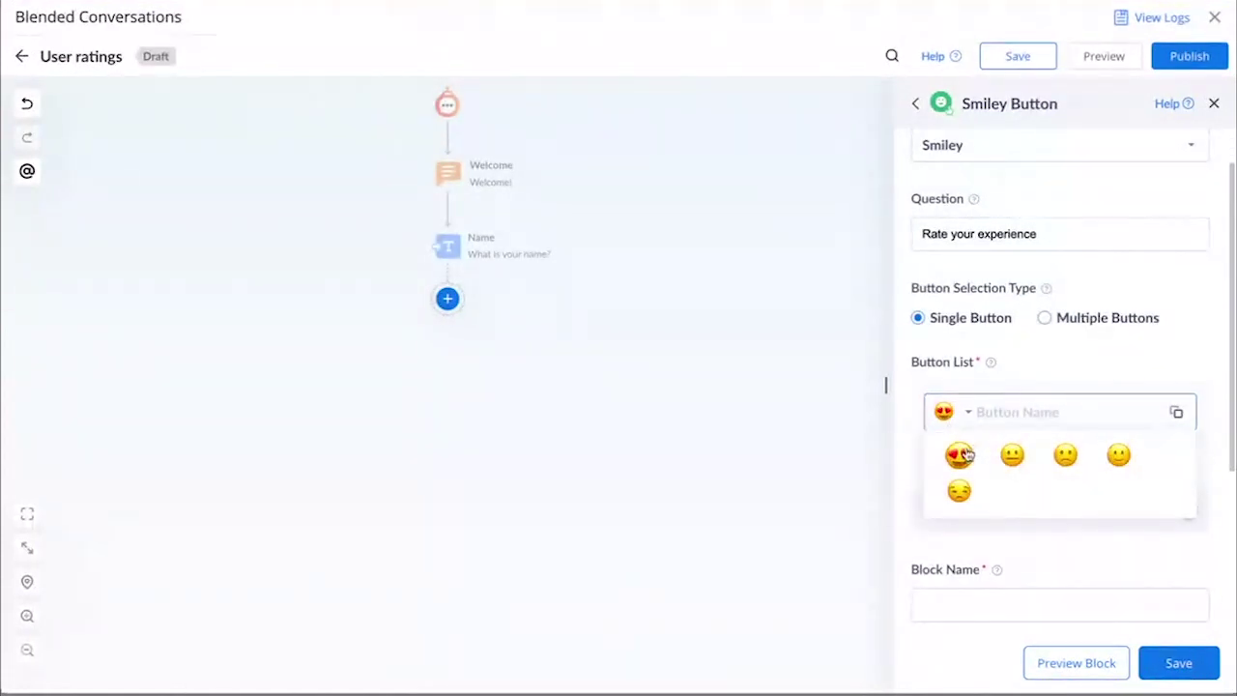
pyautogui.click(959, 455)
pyautogui.click(1016, 406)
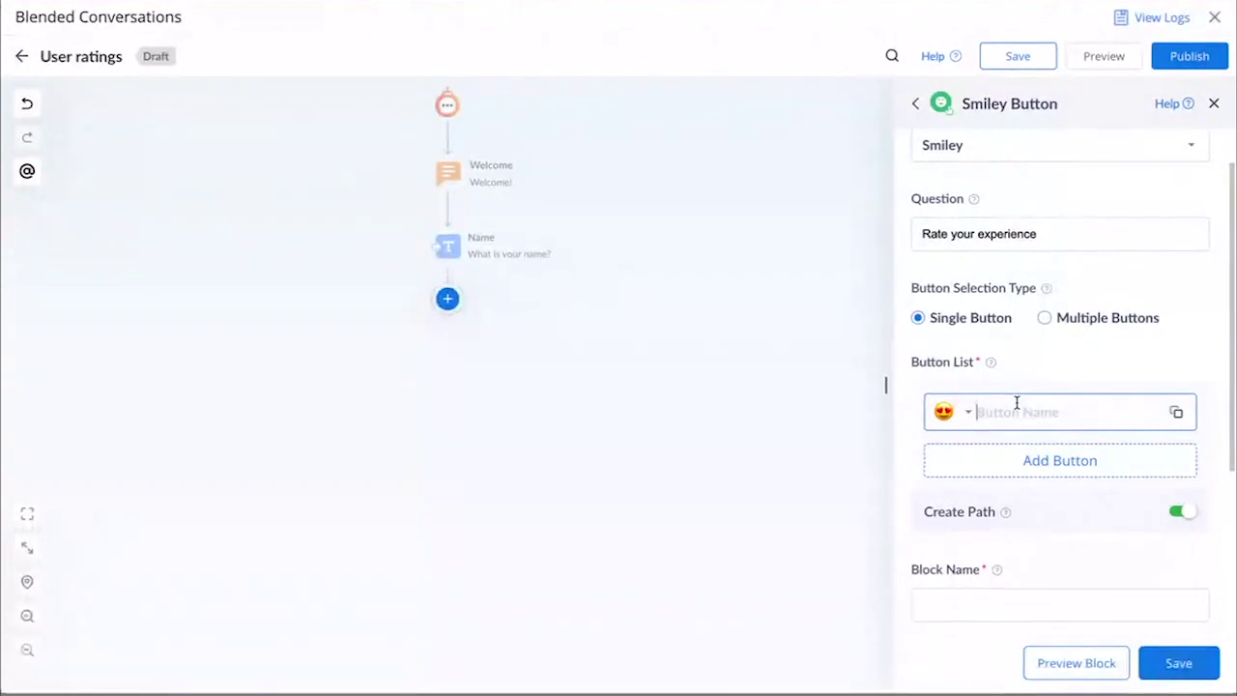
pyautogui.write('Good')
# - Add a second smiley button with the neutral face and name it Average
pyautogui.click(1092, 463)
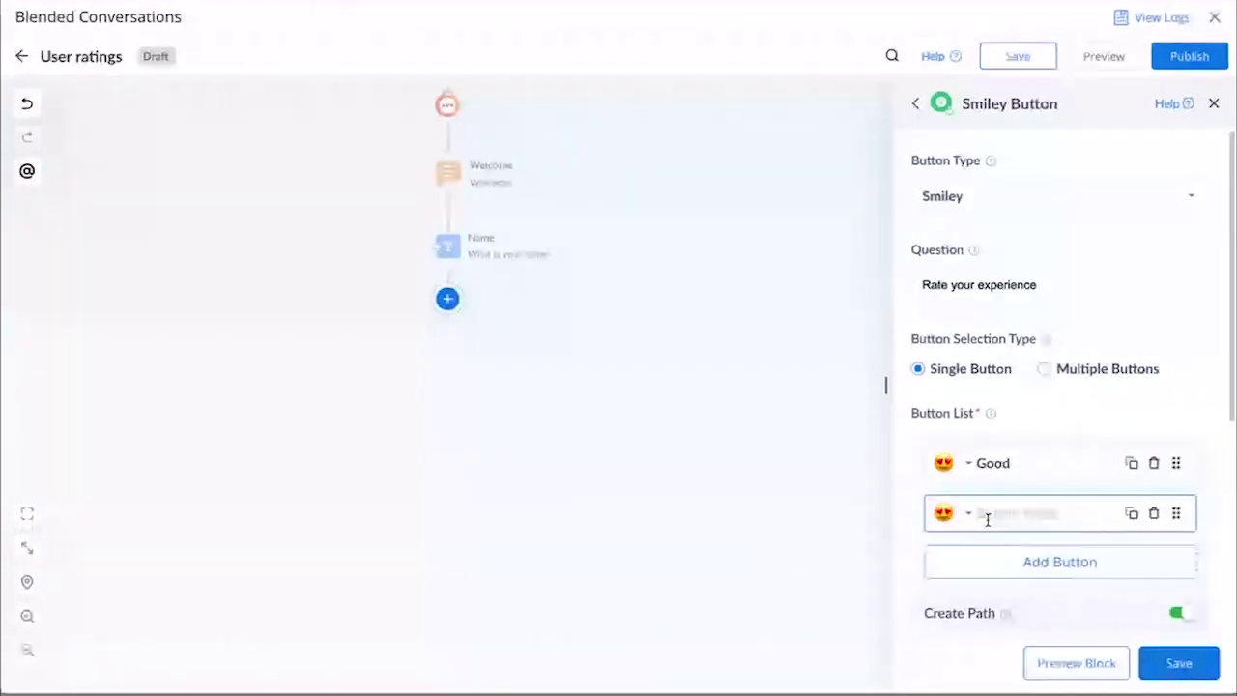
pyautogui.click(951, 509)
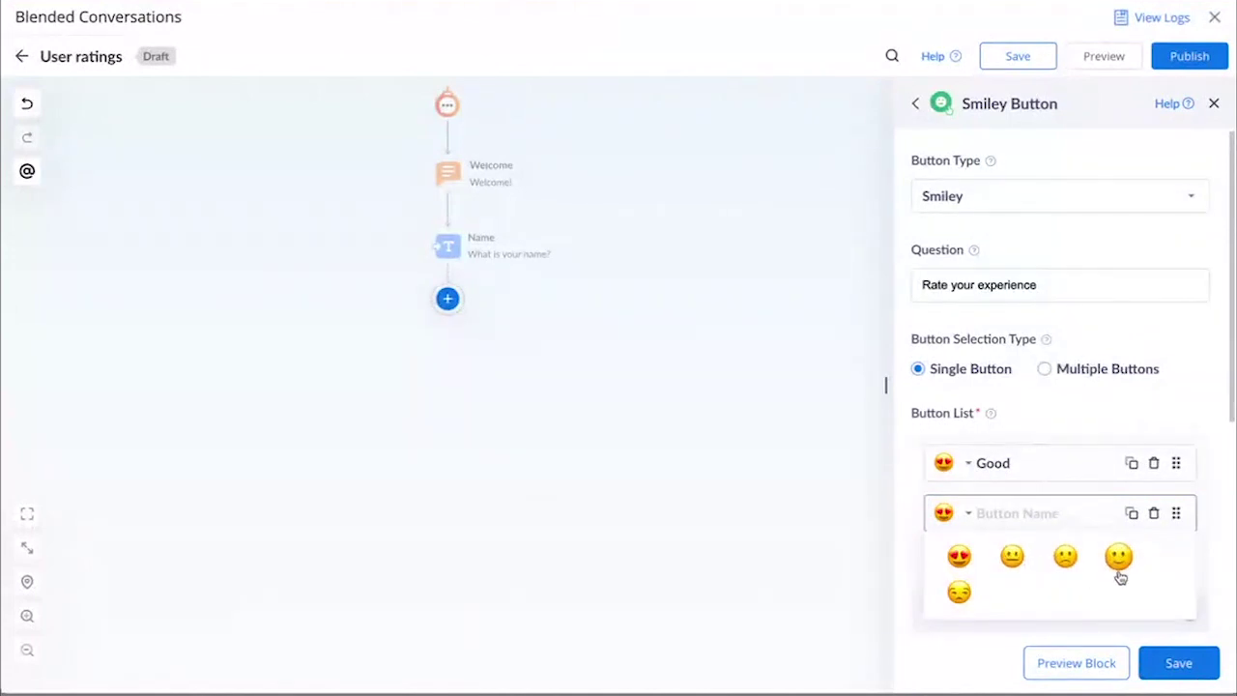
pyautogui.click(1024, 564)
pyautogui.click(1013, 513)
pyautogui.write('A')
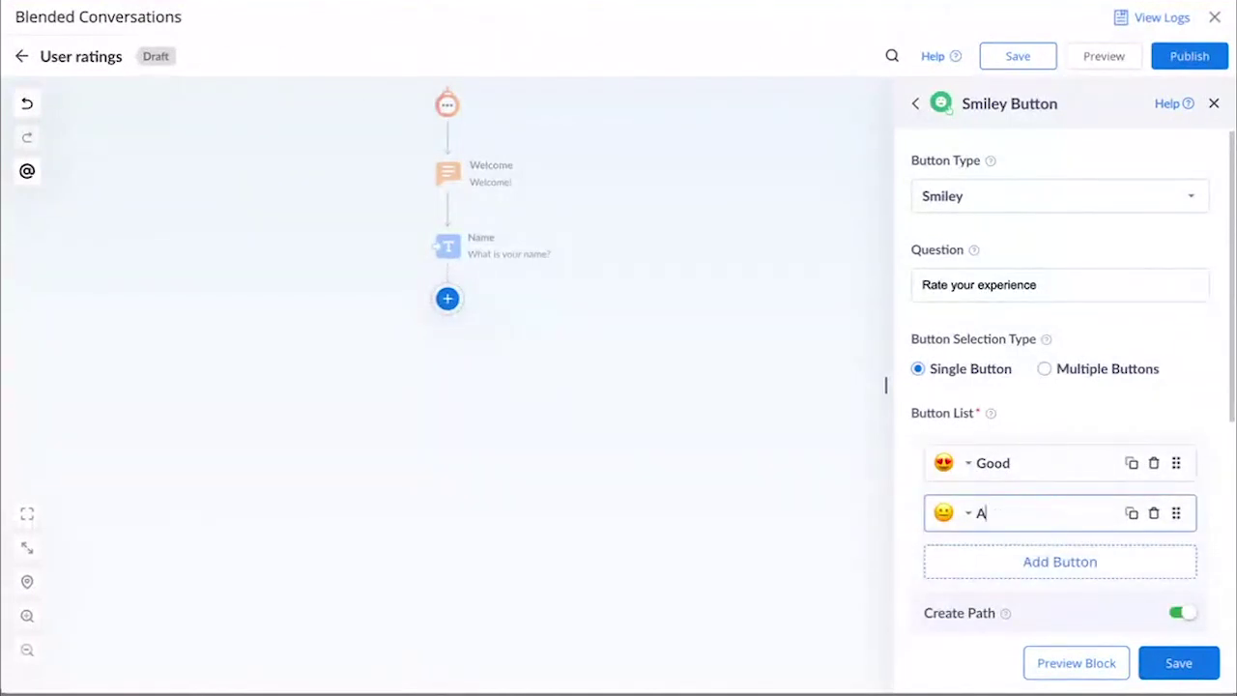
pyautogui.write('verage')
# - Add a third smiley button with the slightly frowning face and name it Poor
pyautogui.click(1150, 572)
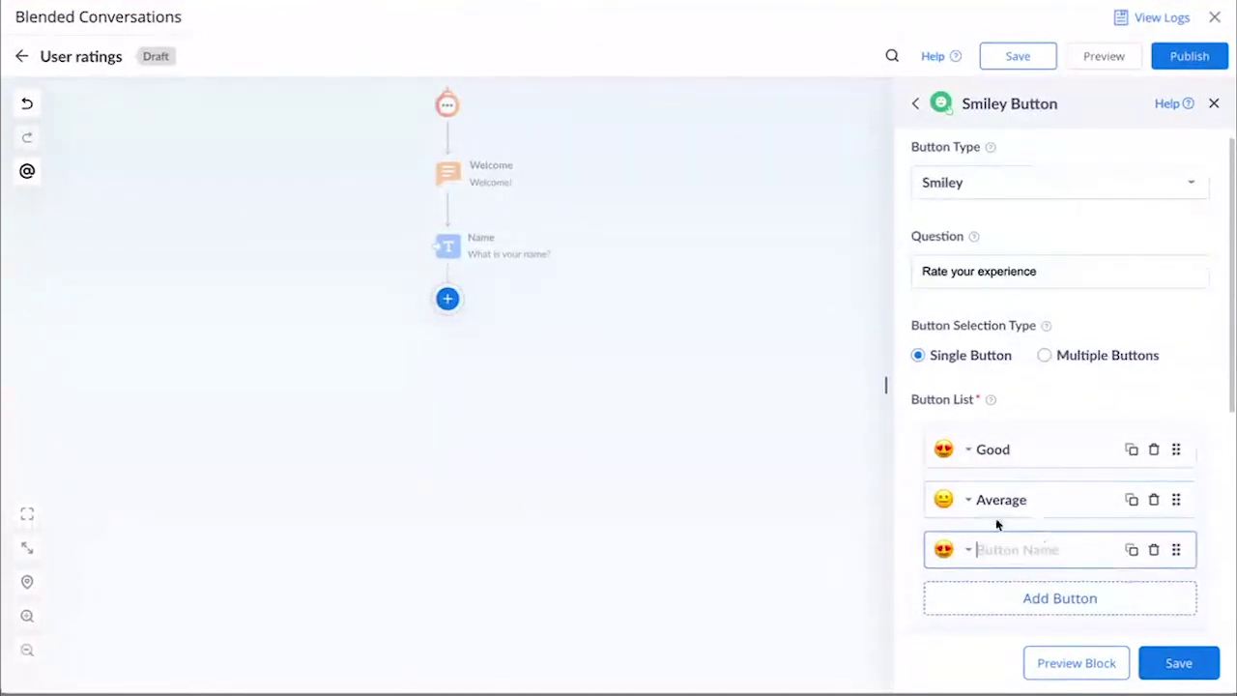
pyautogui.click(953, 551)
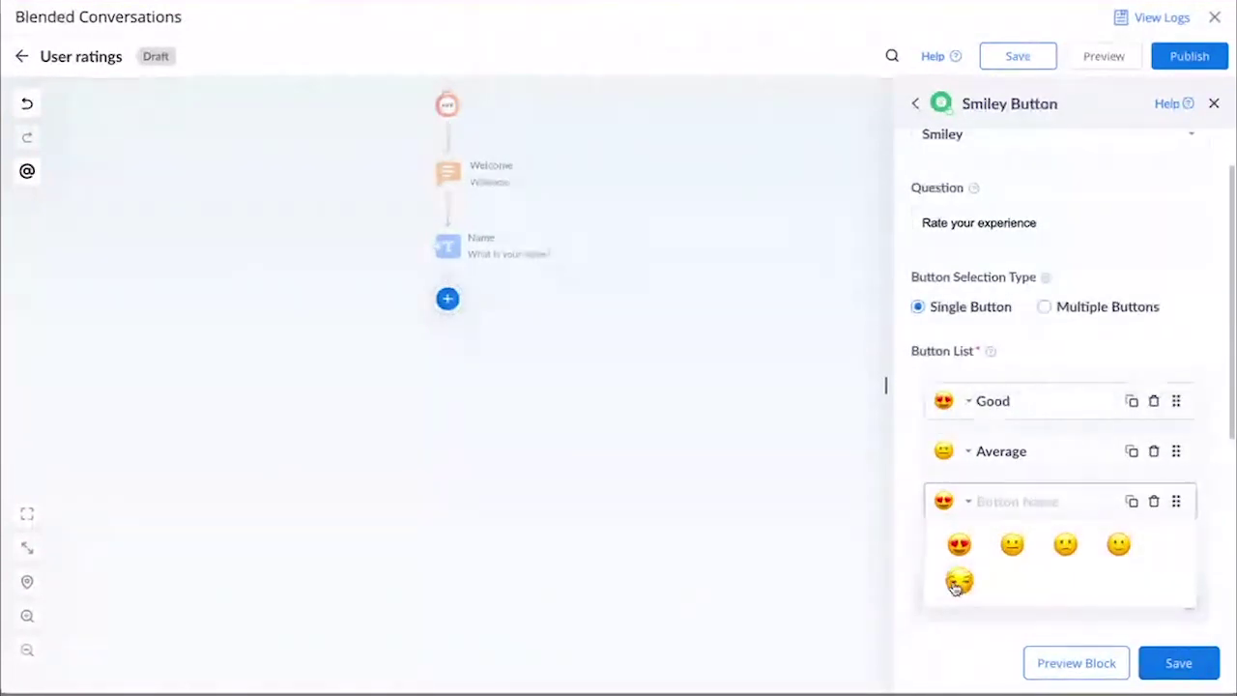
pyautogui.click(1065, 547)
pyautogui.click(1035, 508)
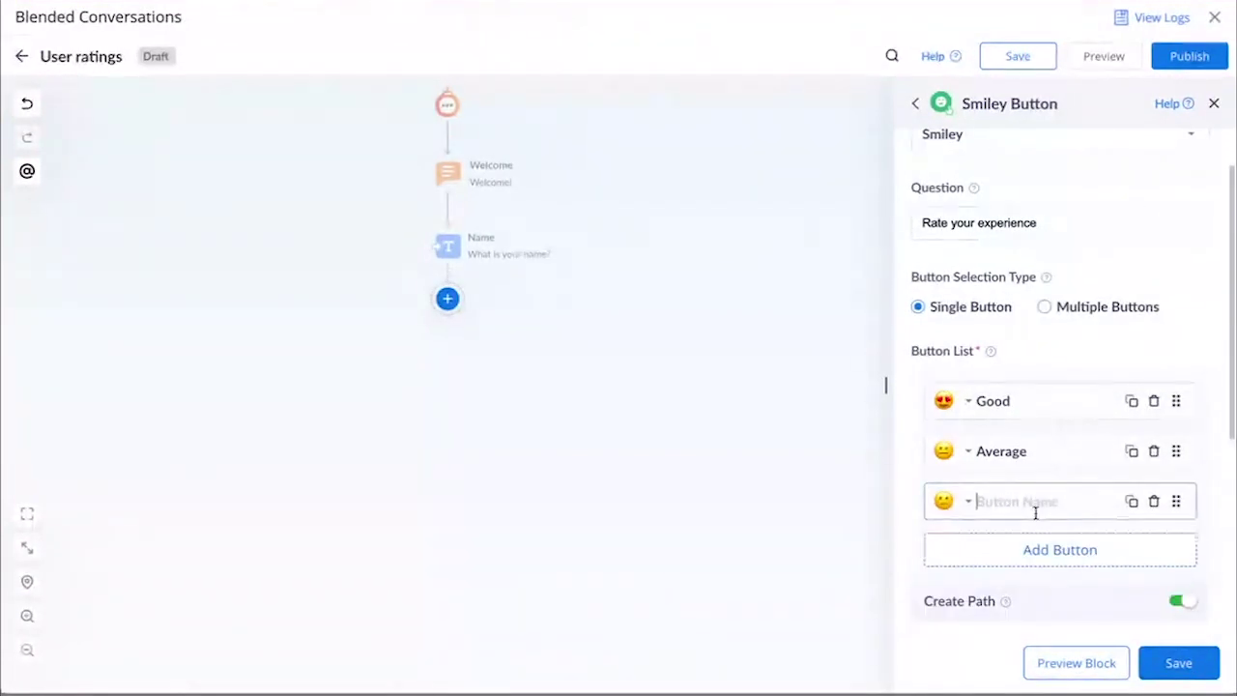
pyautogui.write('Poor')
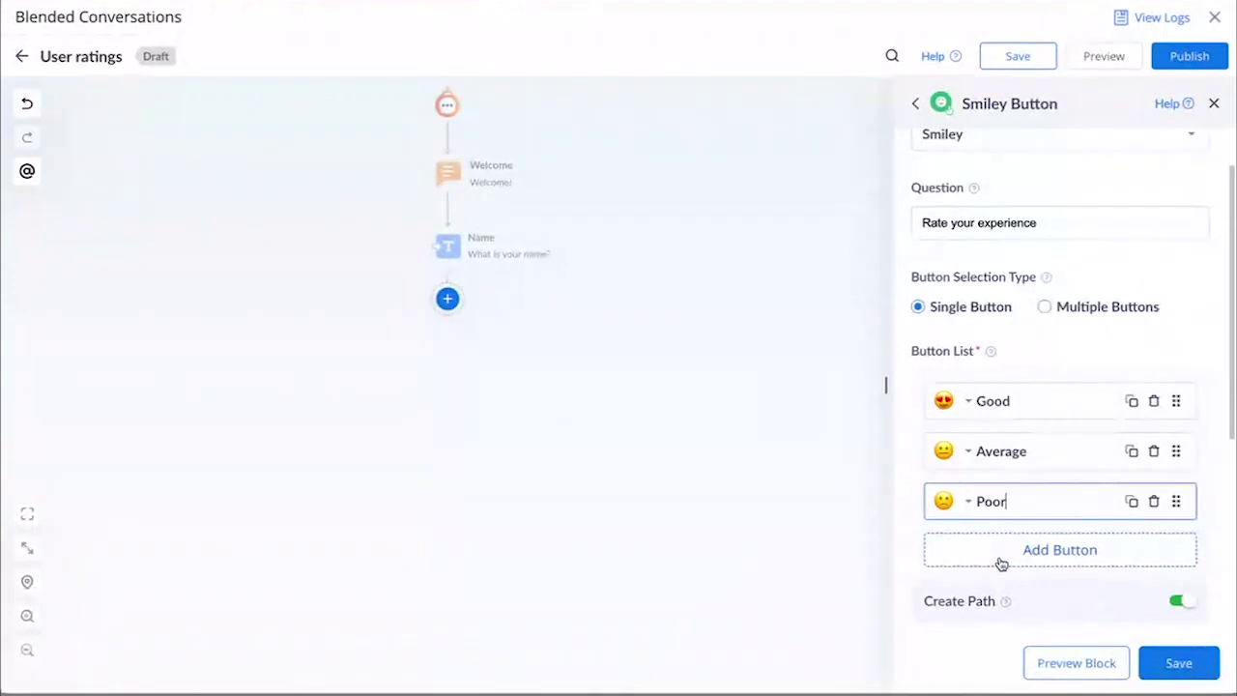
# - Name the smiley block Rate, set its block variable to Rate and save the block
pyautogui.scroll(-3, 1127, 565)
pyautogui.click(1033, 448)
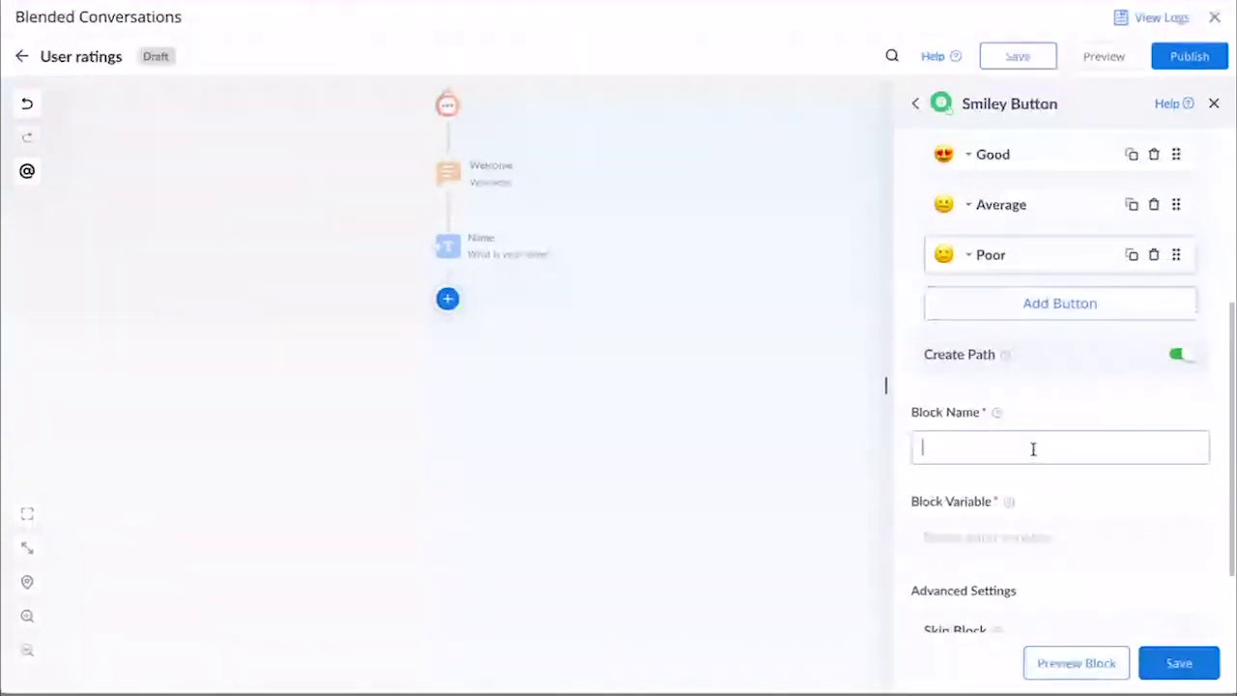
pyautogui.write('Rate')
pyautogui.click(1033, 544)
pyautogui.scroll(-2, 1033, 547)
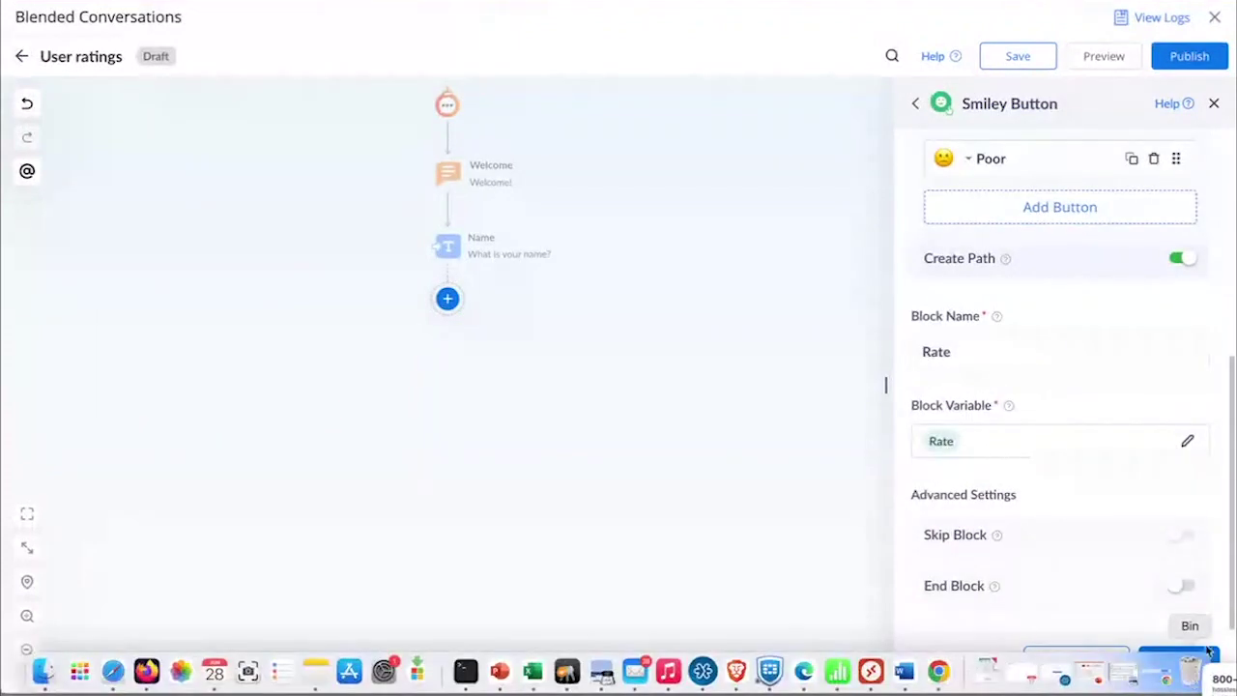
pyautogui.click(1179, 663)
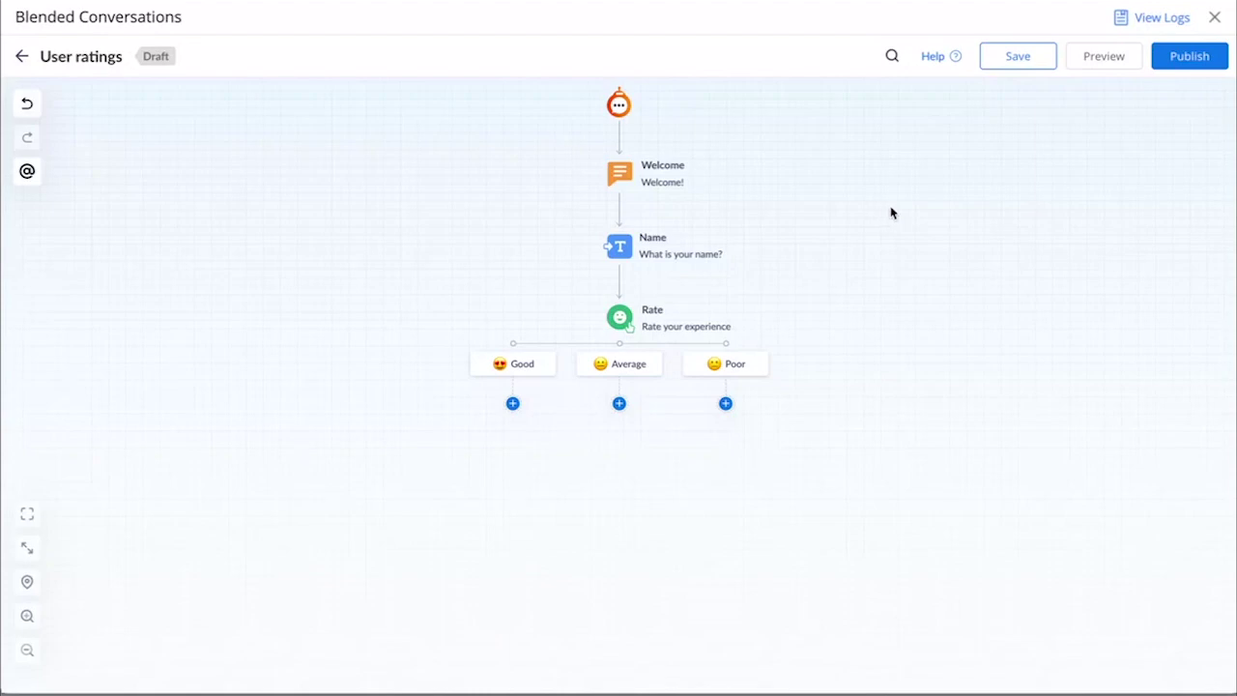
# - Preview the User ratings conversation up to the rating question, submitting a first name, and leave the preview and the conversation editor
pyautogui.click(1105, 60)
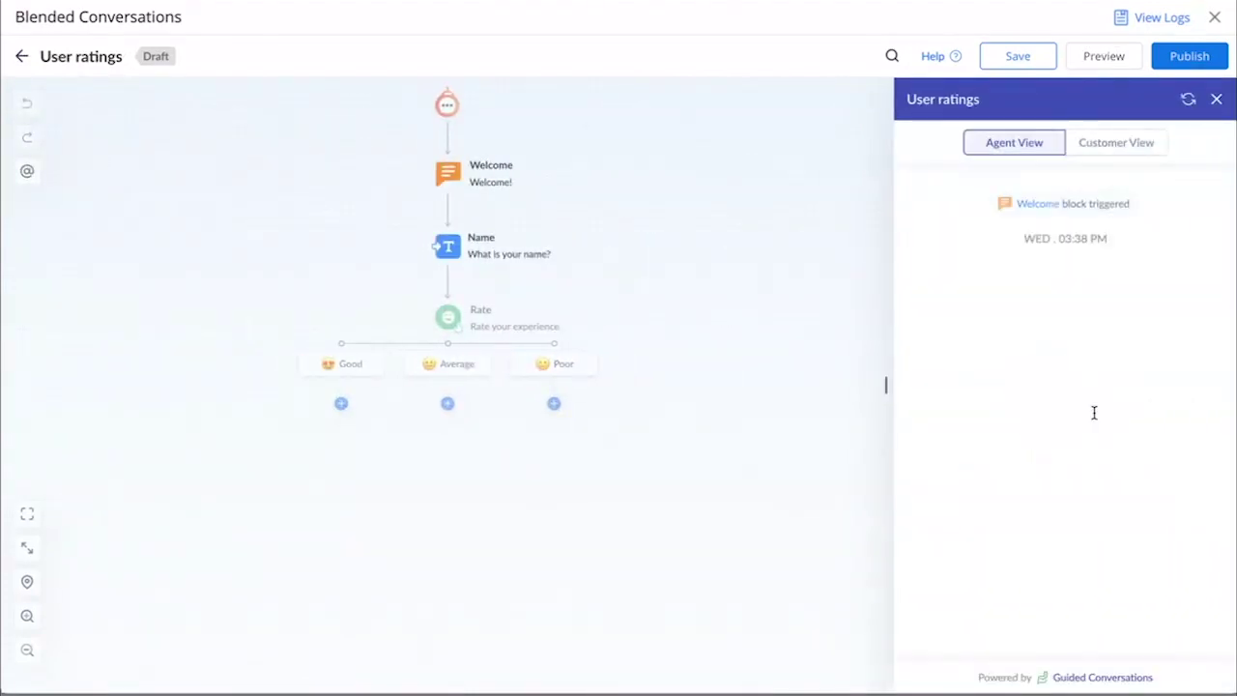
pyautogui.click(1094, 413)
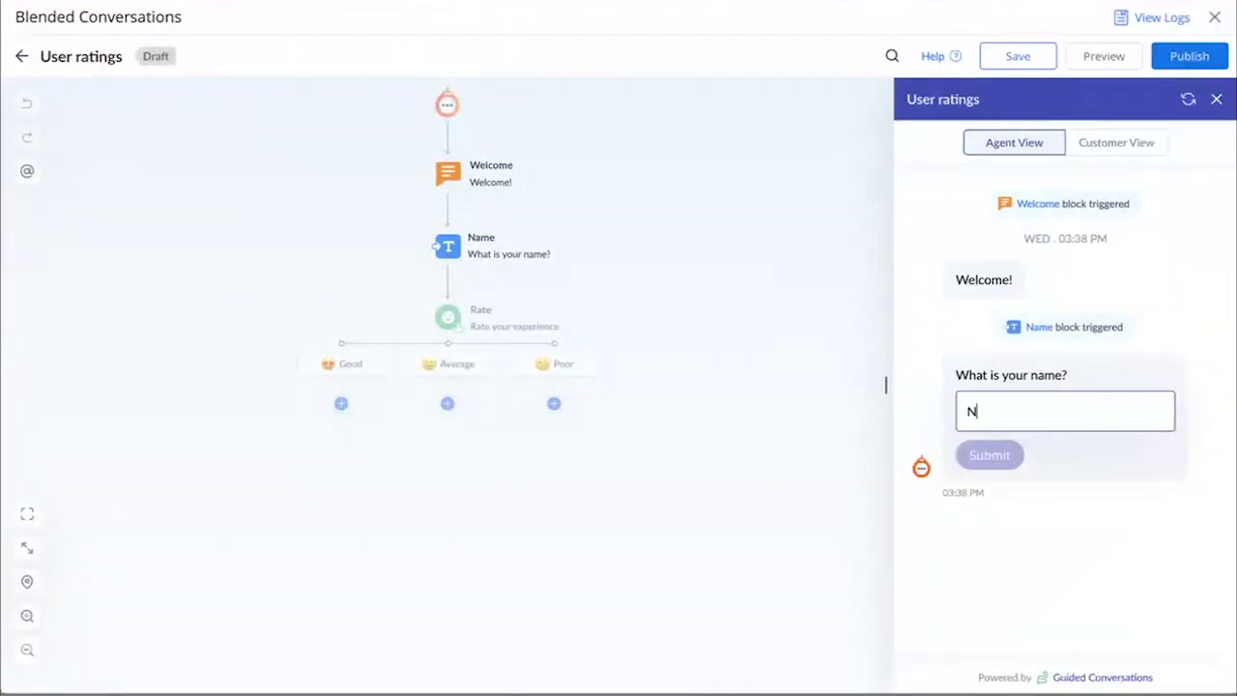
pyautogui.write('Nisha')
pyautogui.click(983, 455)
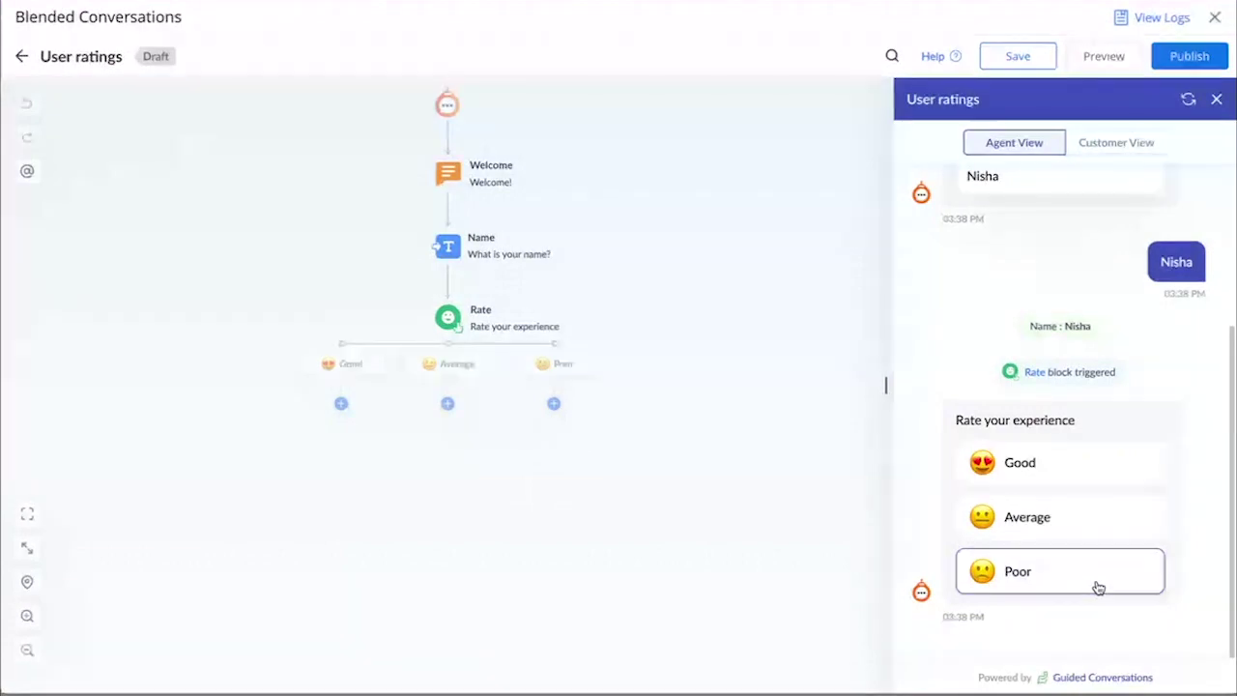
pyautogui.click(1216, 99)
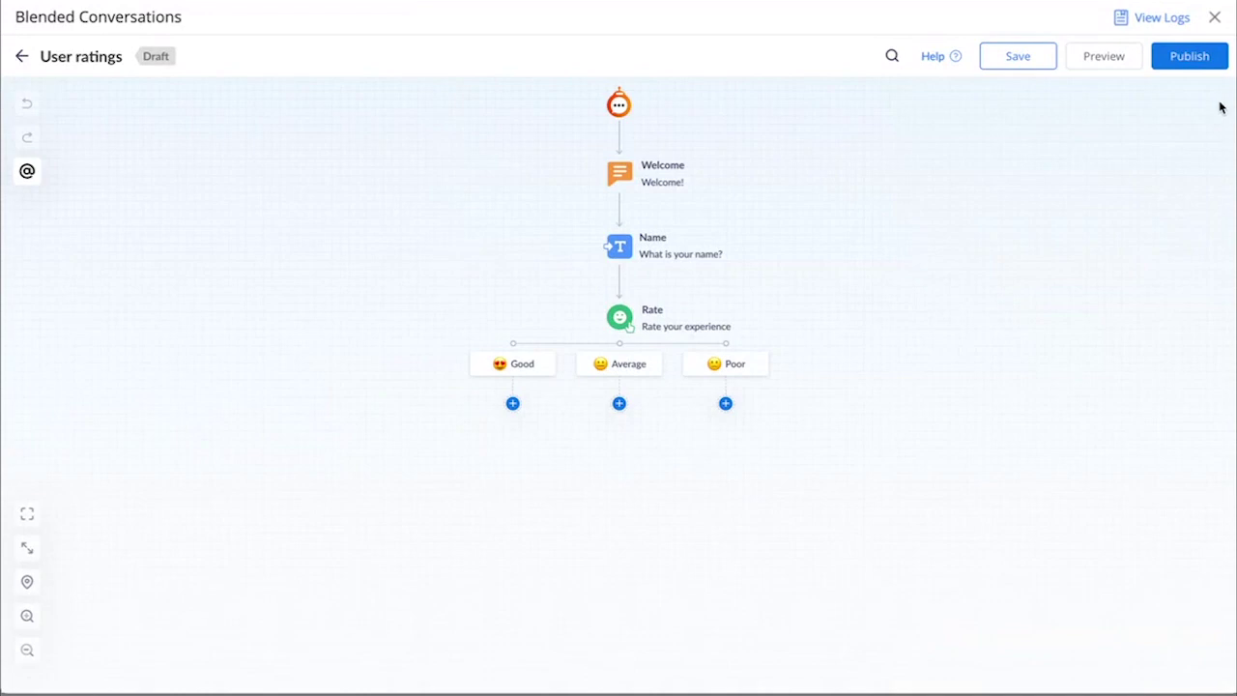
pyautogui.click(1215, 18)
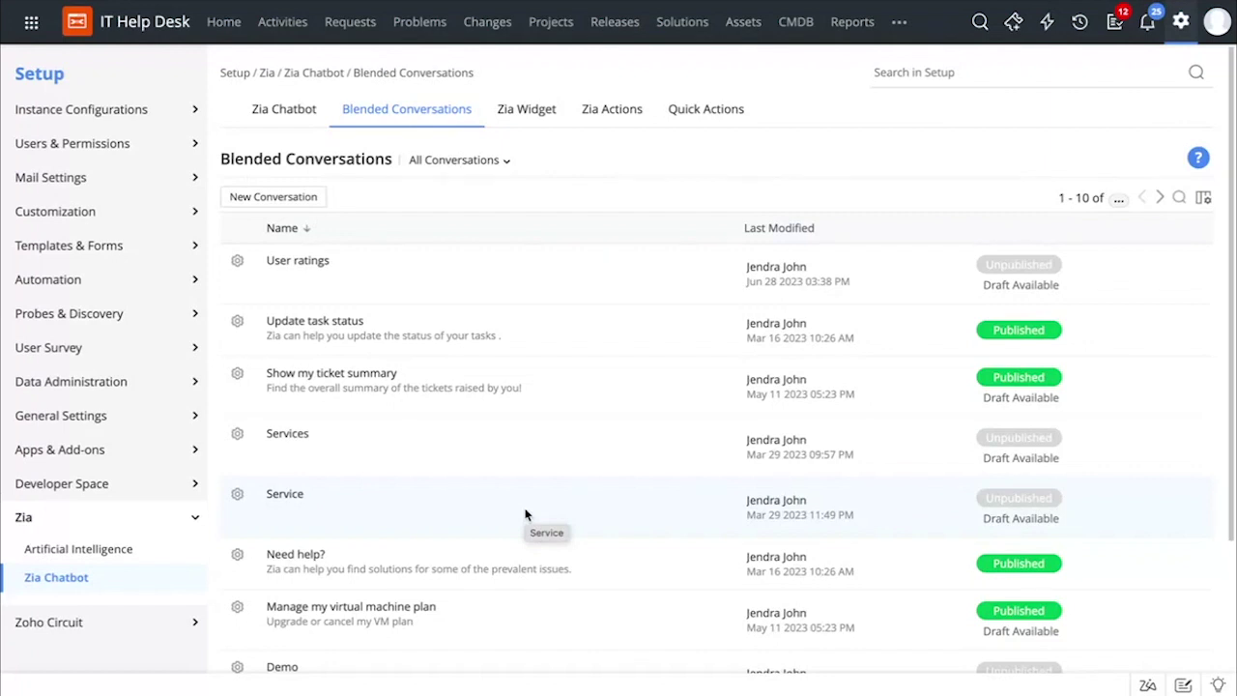
# - Open the Manage my virtual machine plan conversation and examine its upgrade and cancel paths down to the feedback blocks
pyautogui.scroll(-1, 526, 514)
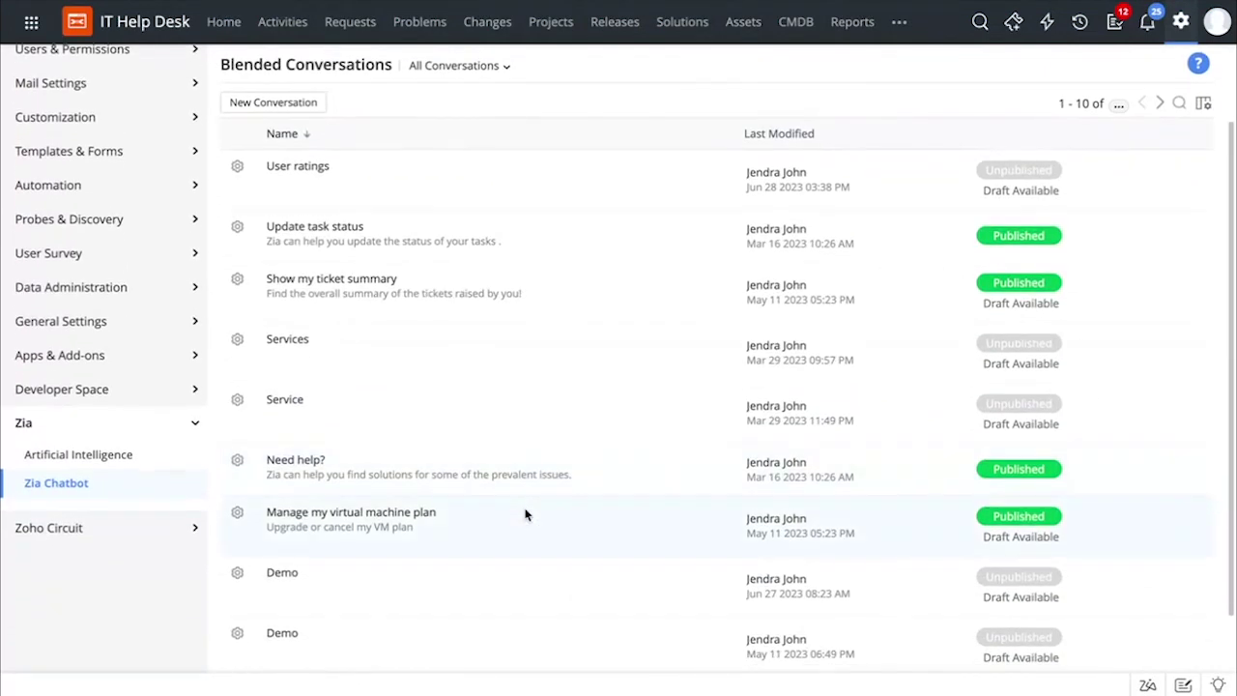
pyautogui.scroll(-1, 525, 513)
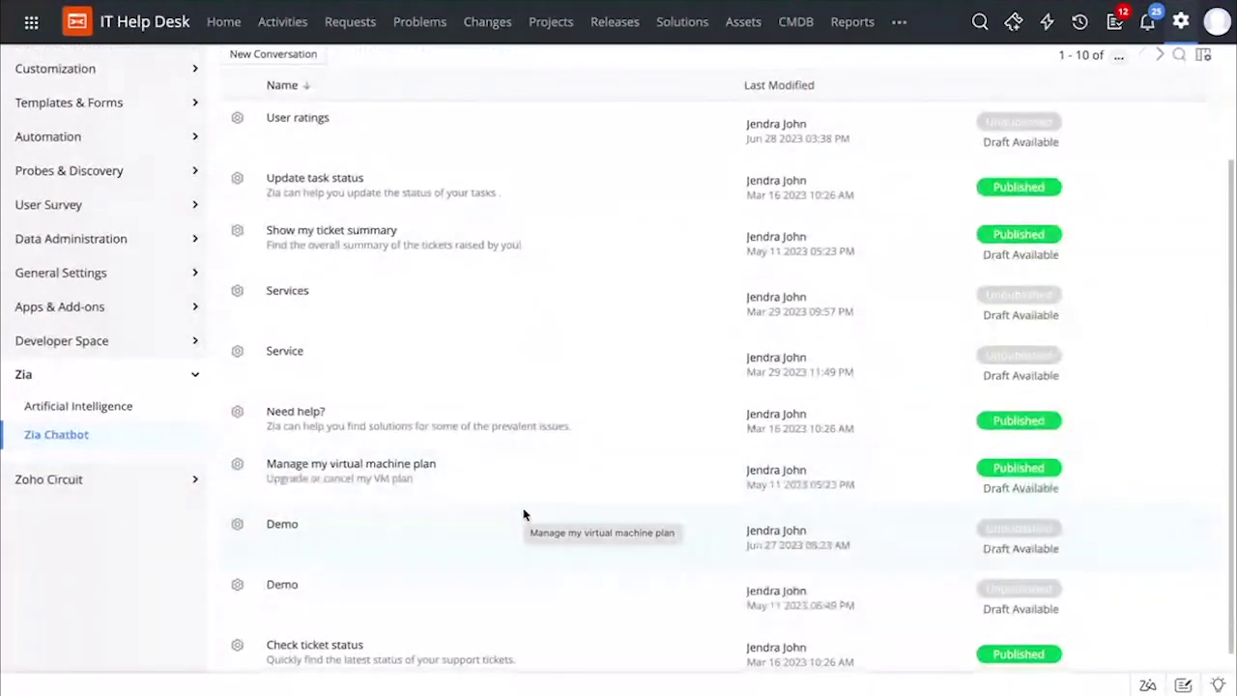
pyautogui.click(363, 465)
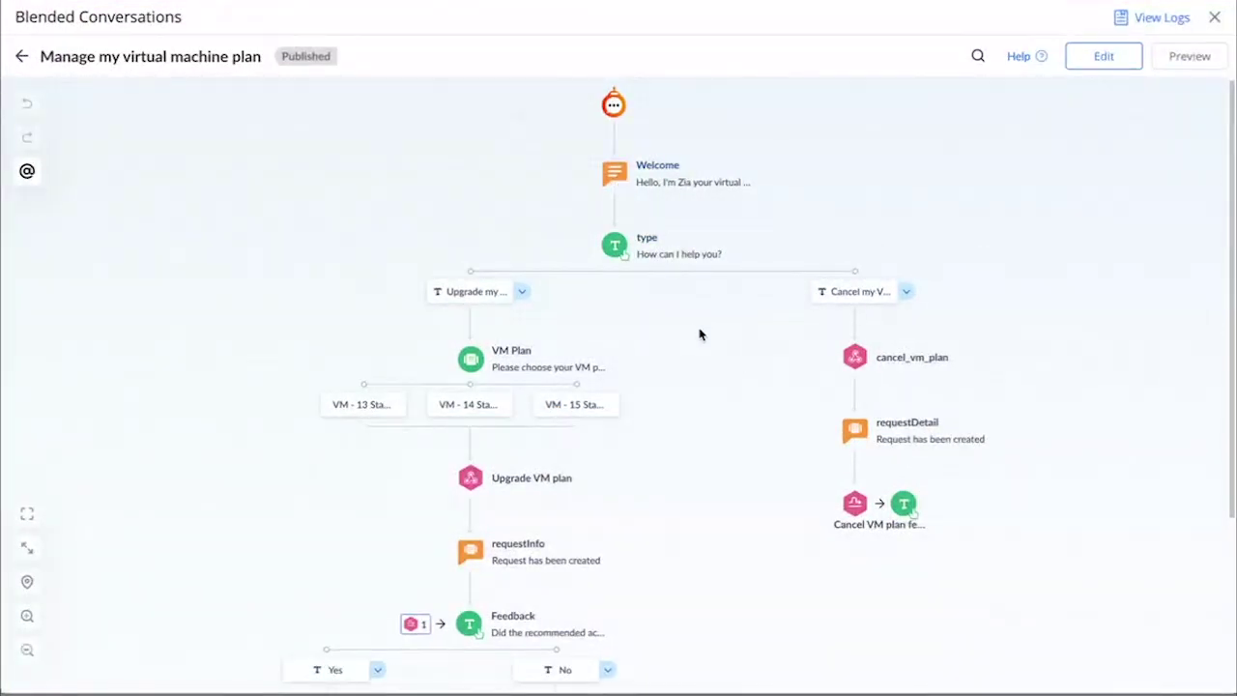
pyautogui.scroll(-2, 700, 334)
pyautogui.scroll(-1, 700, 335)
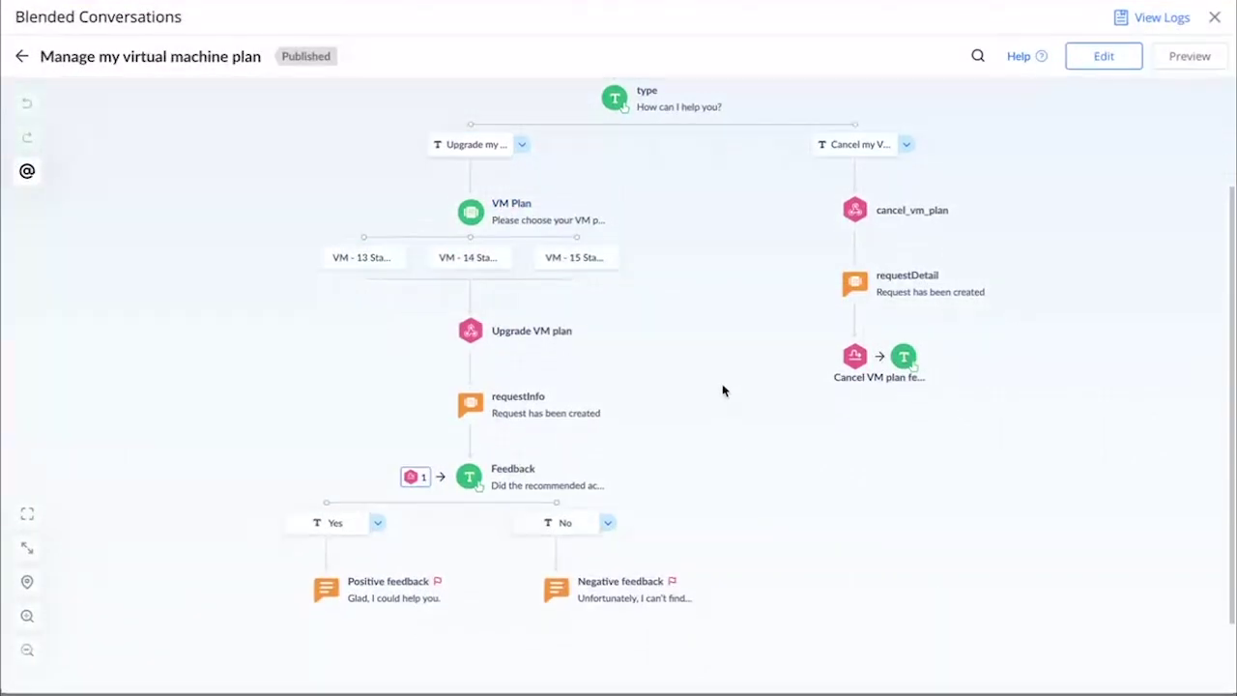
pyautogui.scroll(-1, 723, 390)
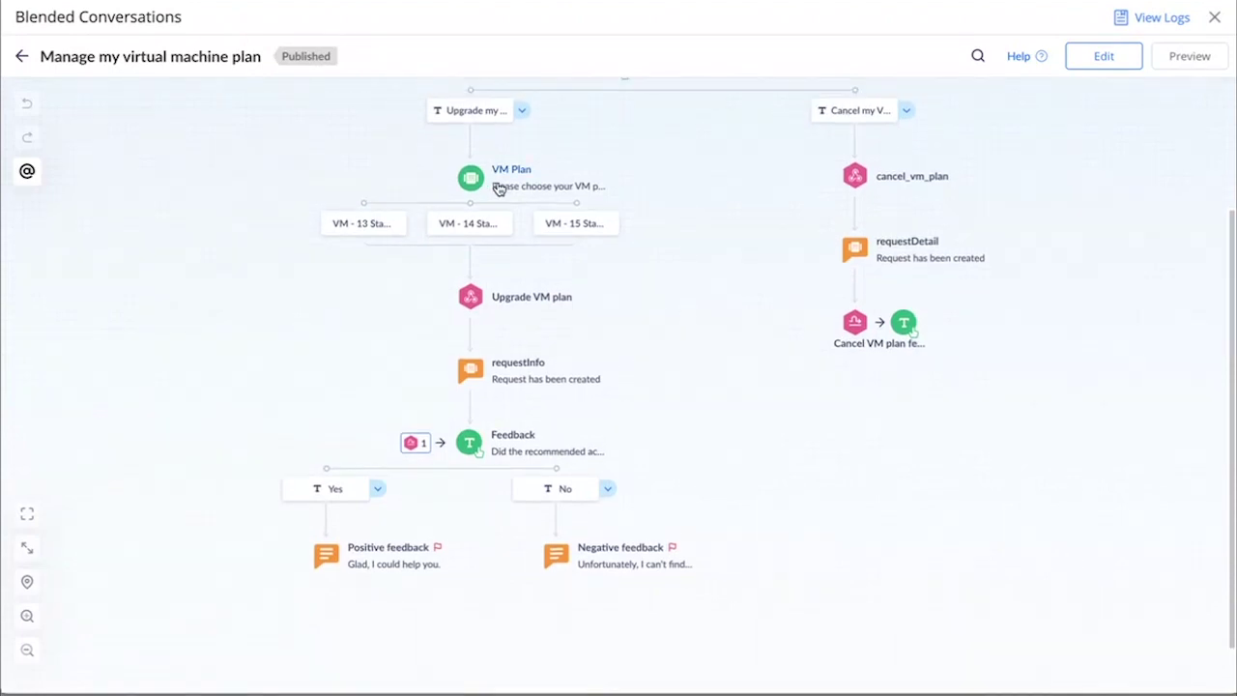
pyautogui.scroll(-1, 674, 324)
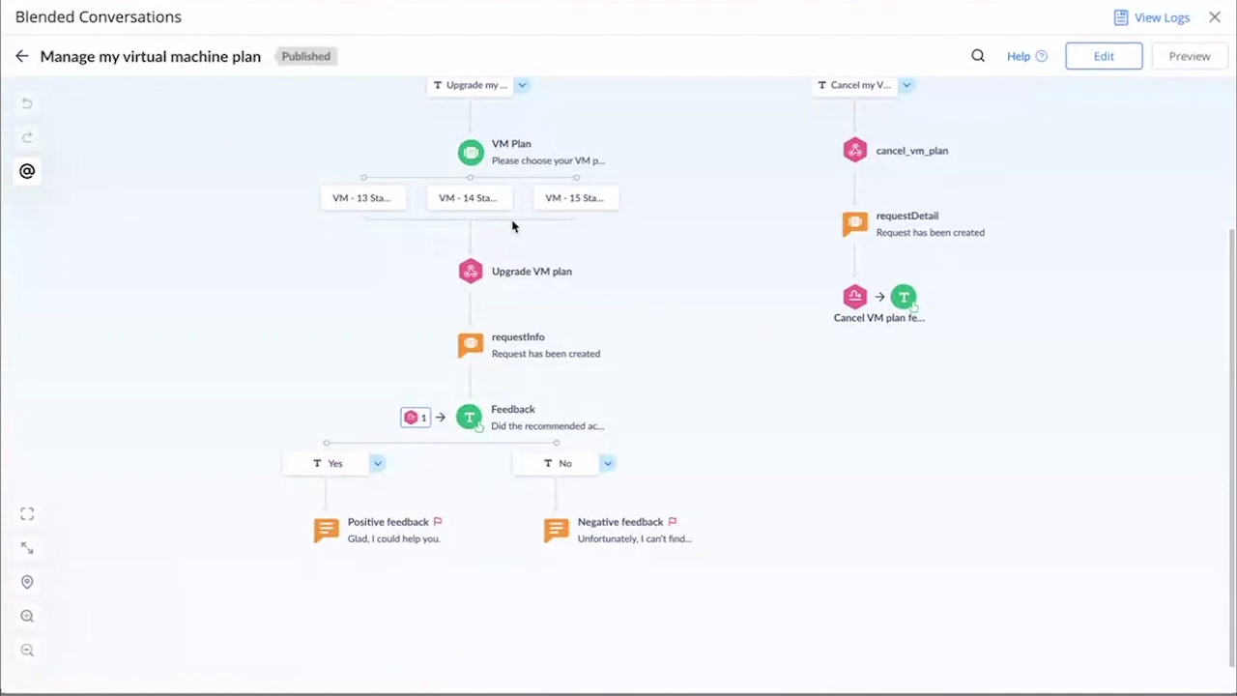
pyautogui.scroll(-1, 667, 312)
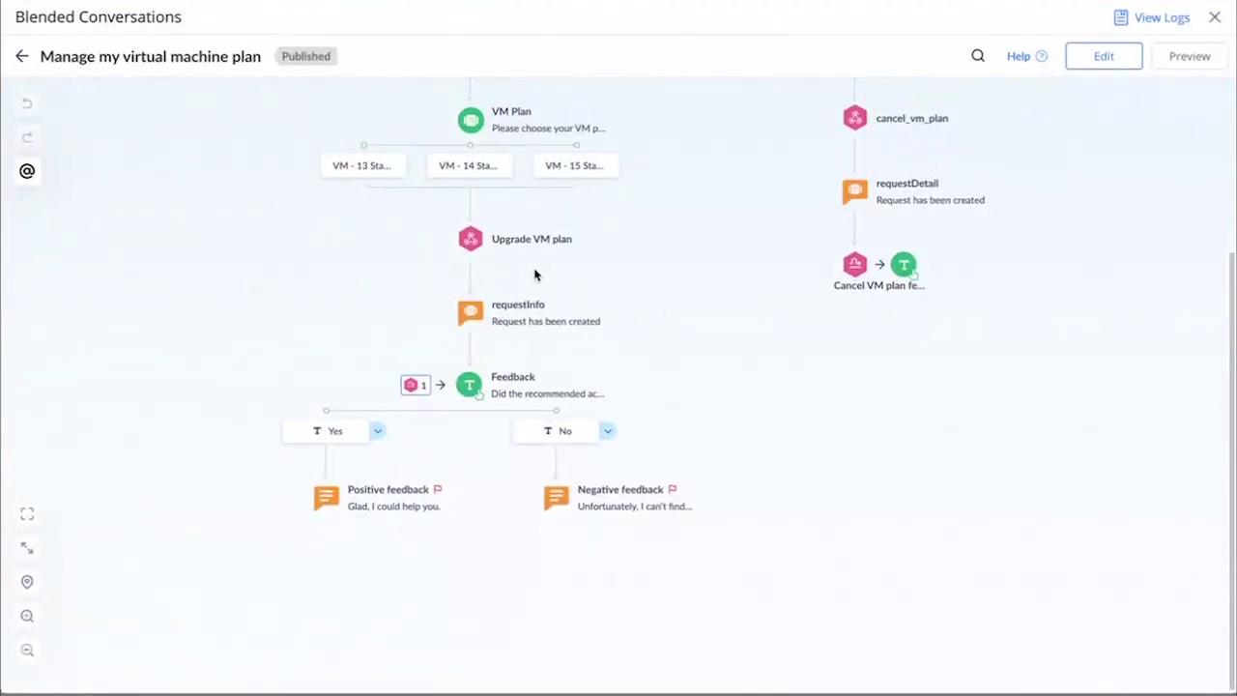
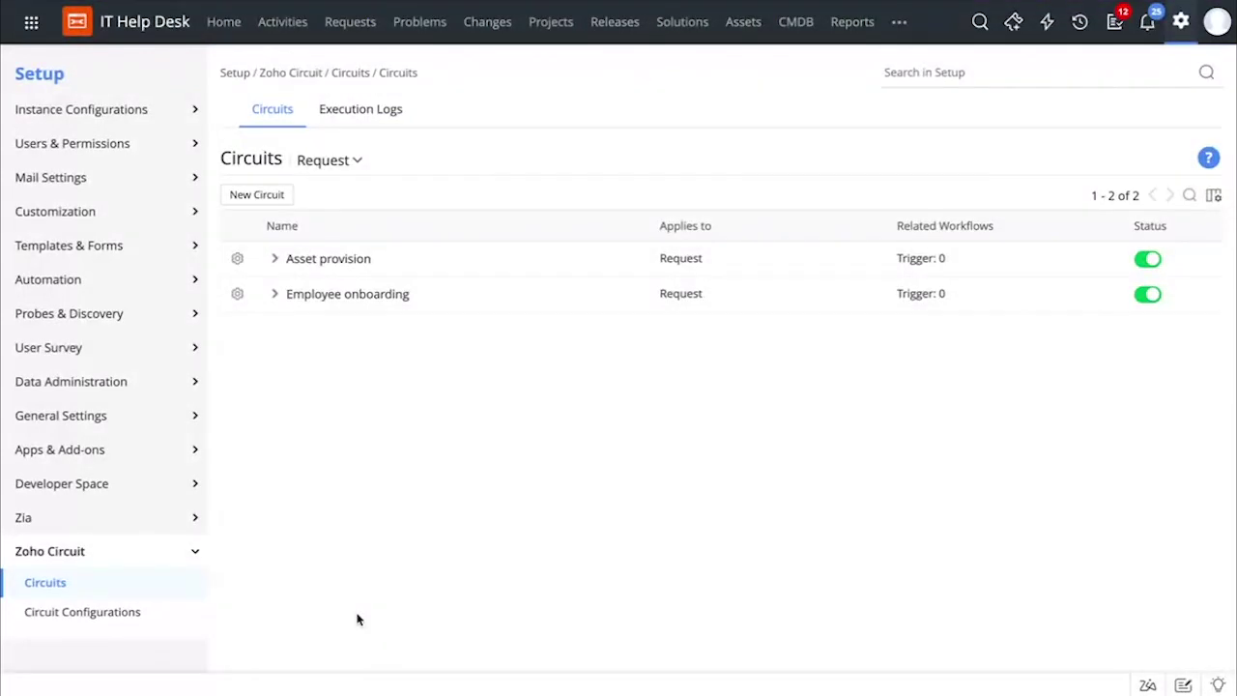
# - Open the Employee onboarding circuit for editing and look through the available flow control, functional, DB, SSH, AD and PowerShell task components
pyautogui.click(237, 293)
pyautogui.click(244, 329)
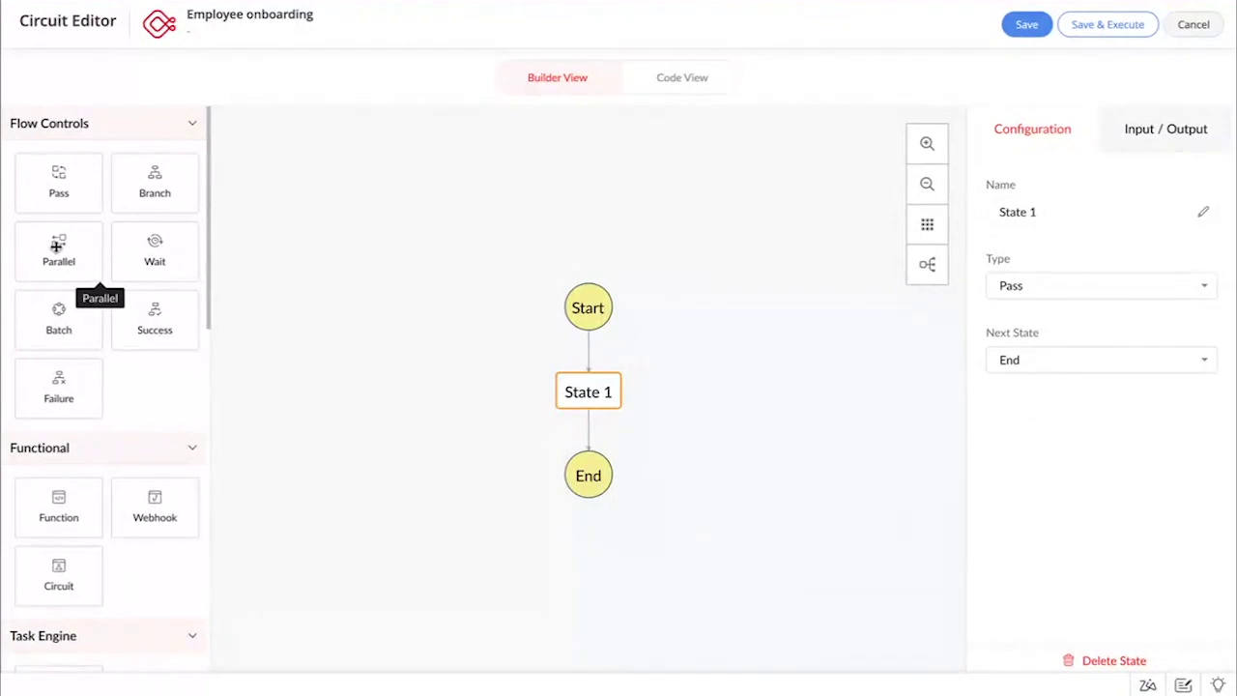
pyautogui.scroll(-3, 108, 408)
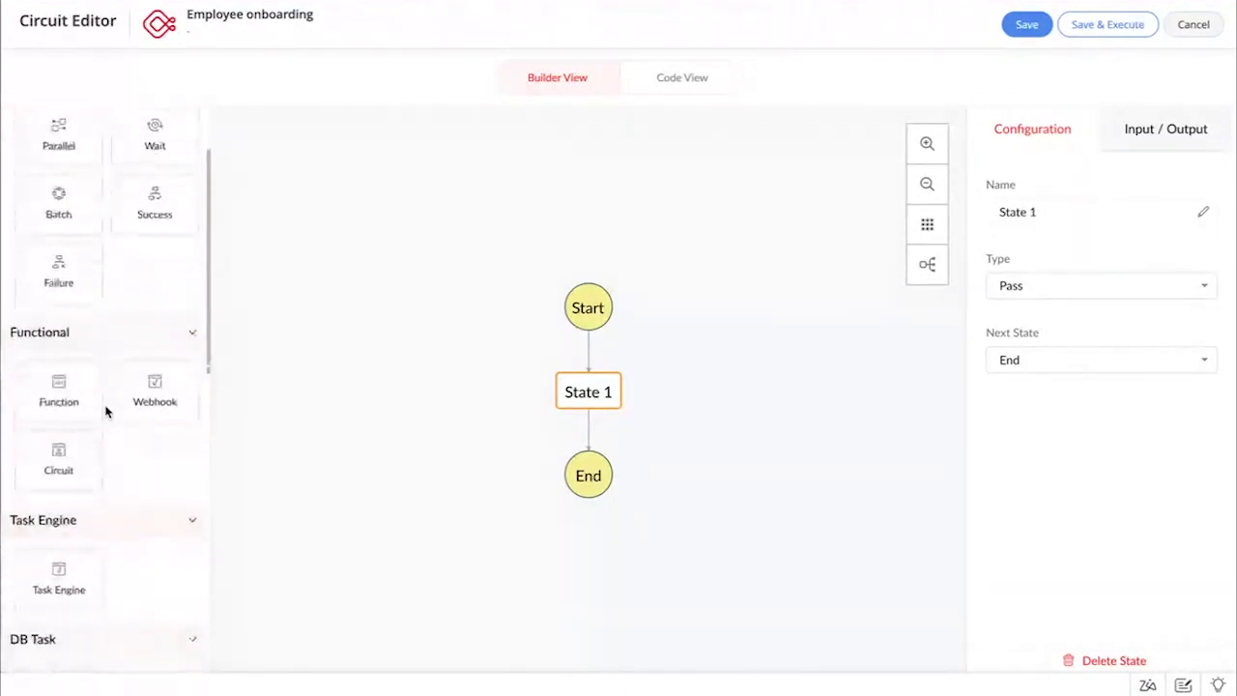
pyautogui.scroll(-1, 107, 409)
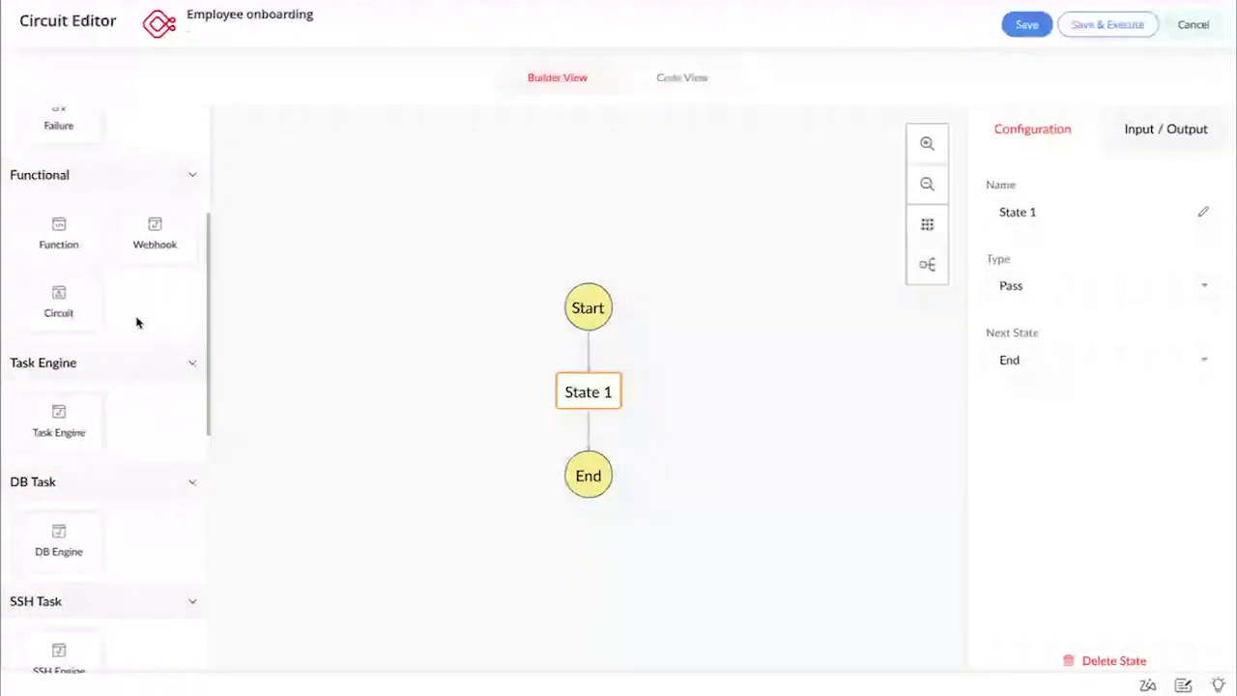
pyautogui.scroll(-1, 160, 336)
pyautogui.scroll(-3, 161, 336)
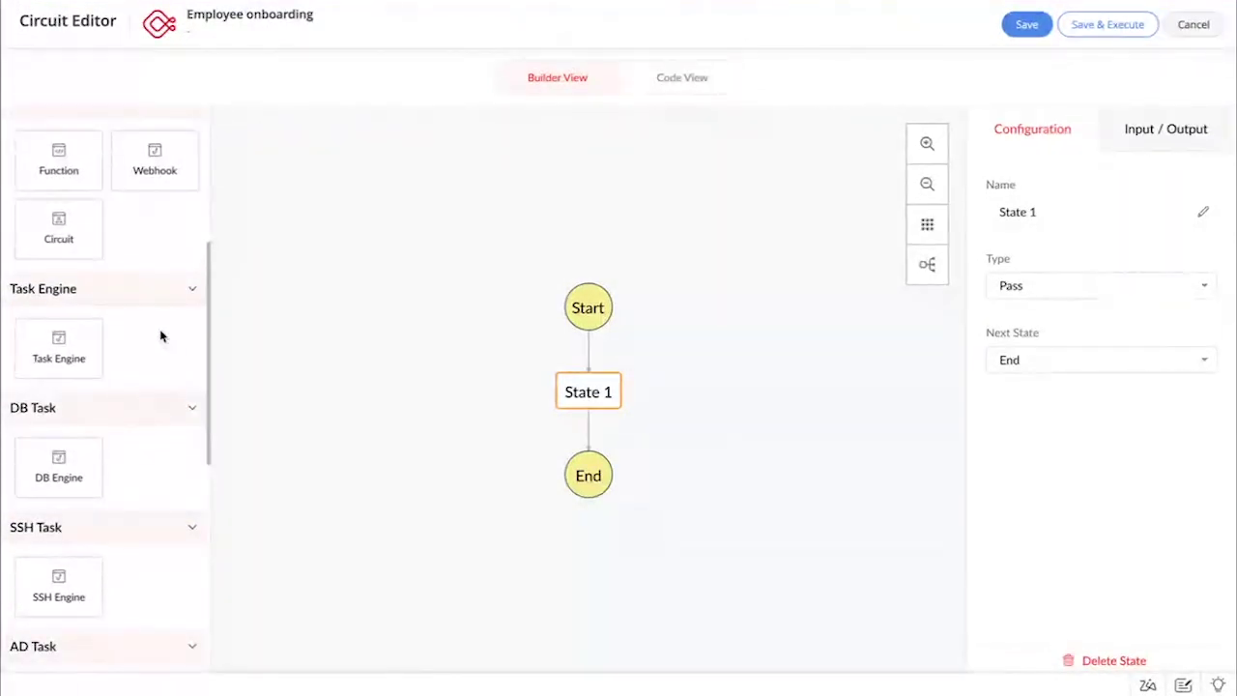
pyautogui.scroll(-5, 160, 336)
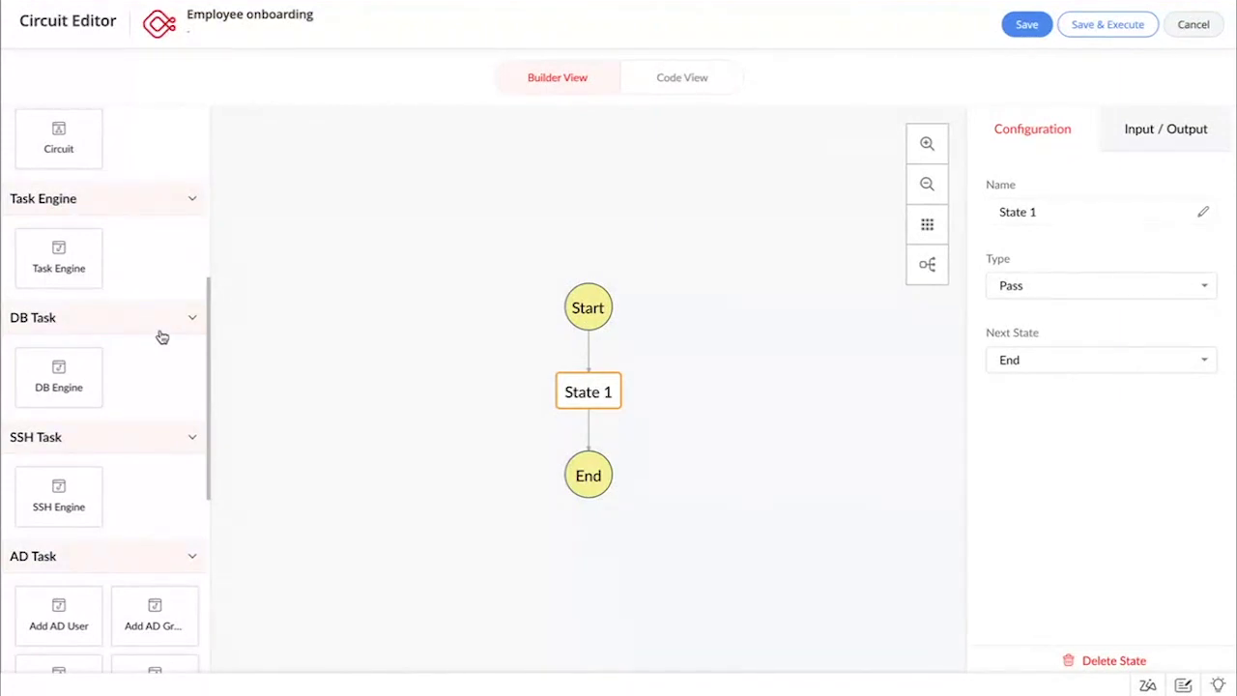
pyautogui.scroll(2, 161, 338)
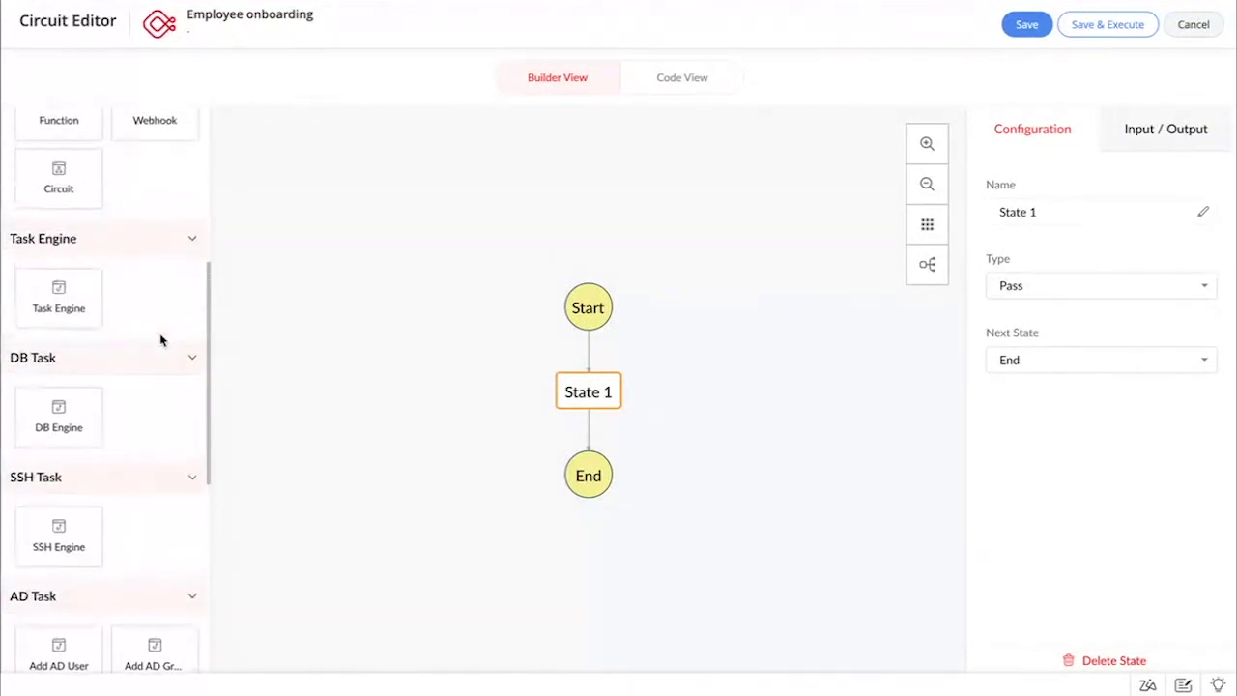
pyautogui.scroll(-4, 155, 362)
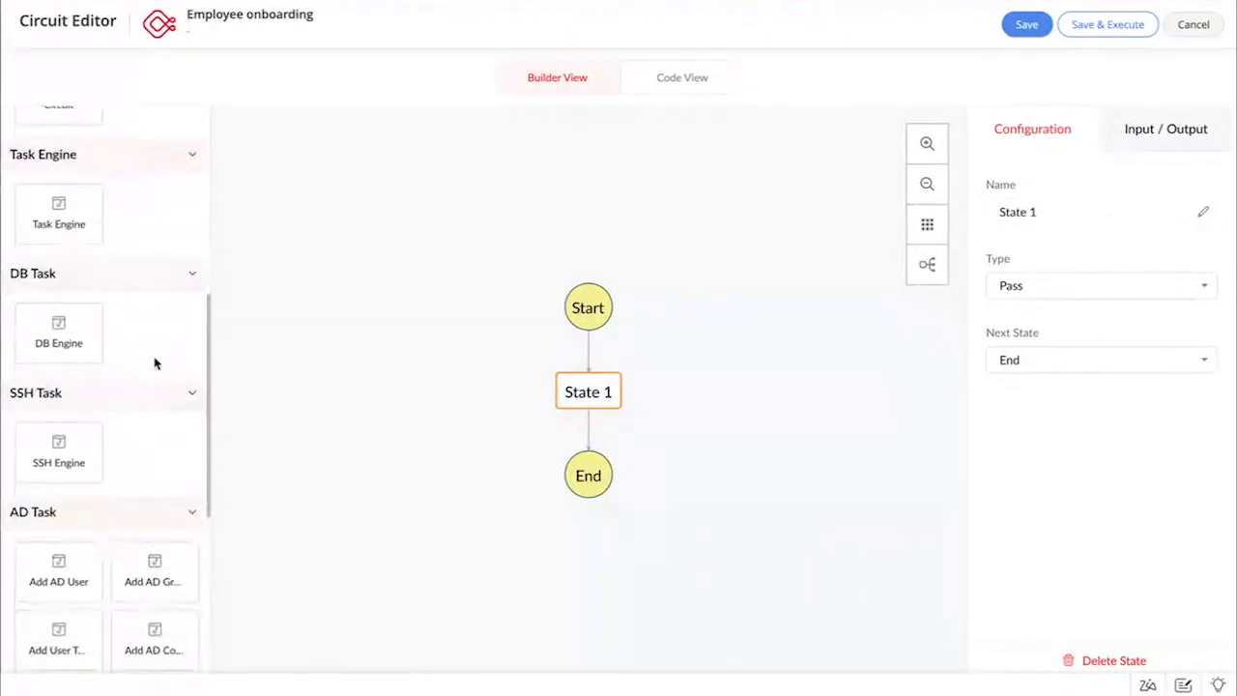
pyautogui.scroll(-3, 155, 362)
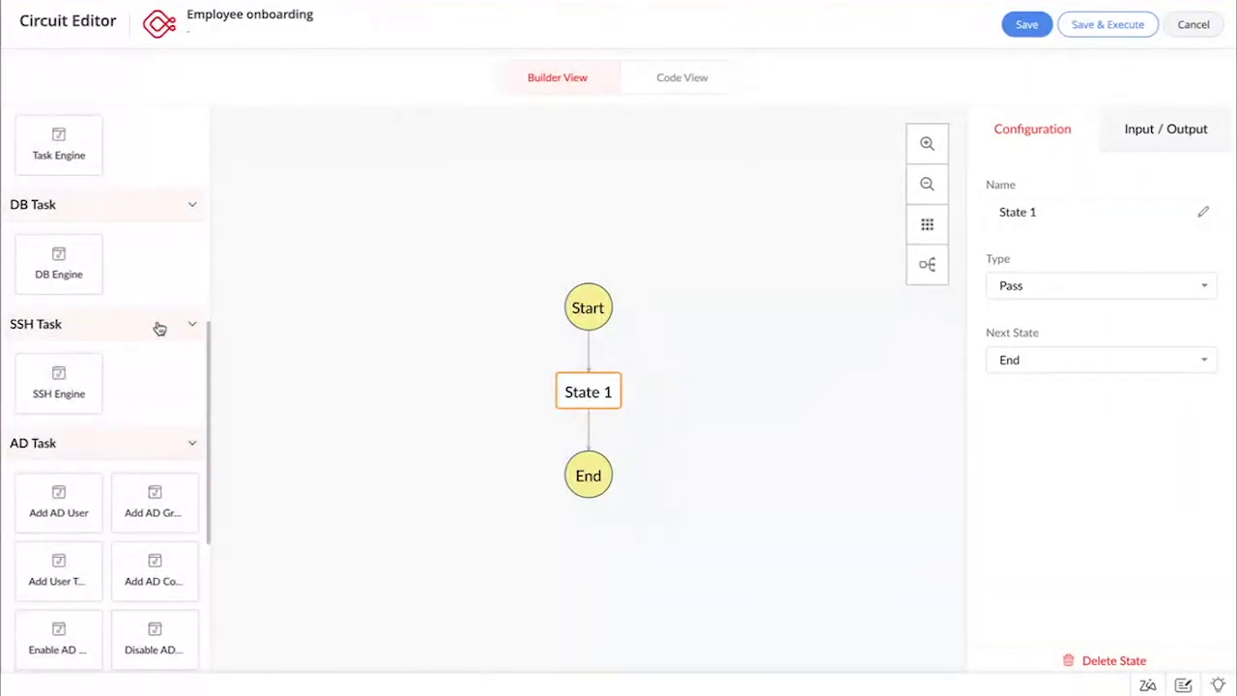
pyautogui.scroll(-4, 160, 442)
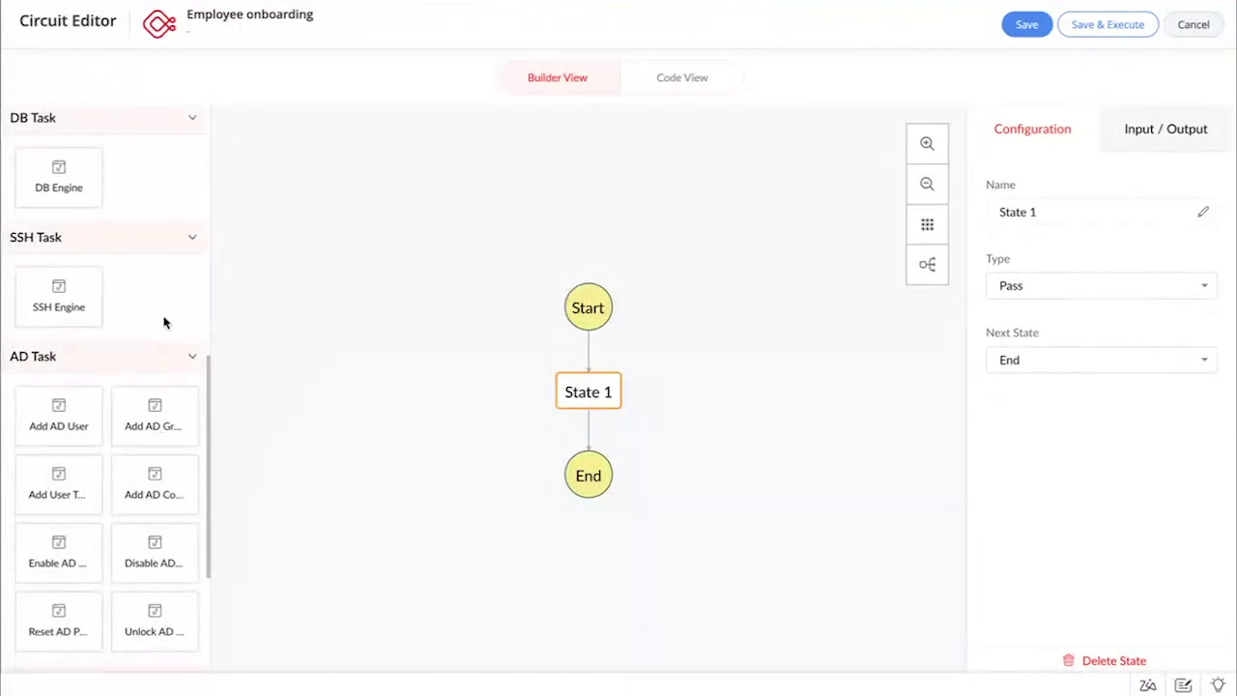
pyautogui.scroll(-10, 167, 353)
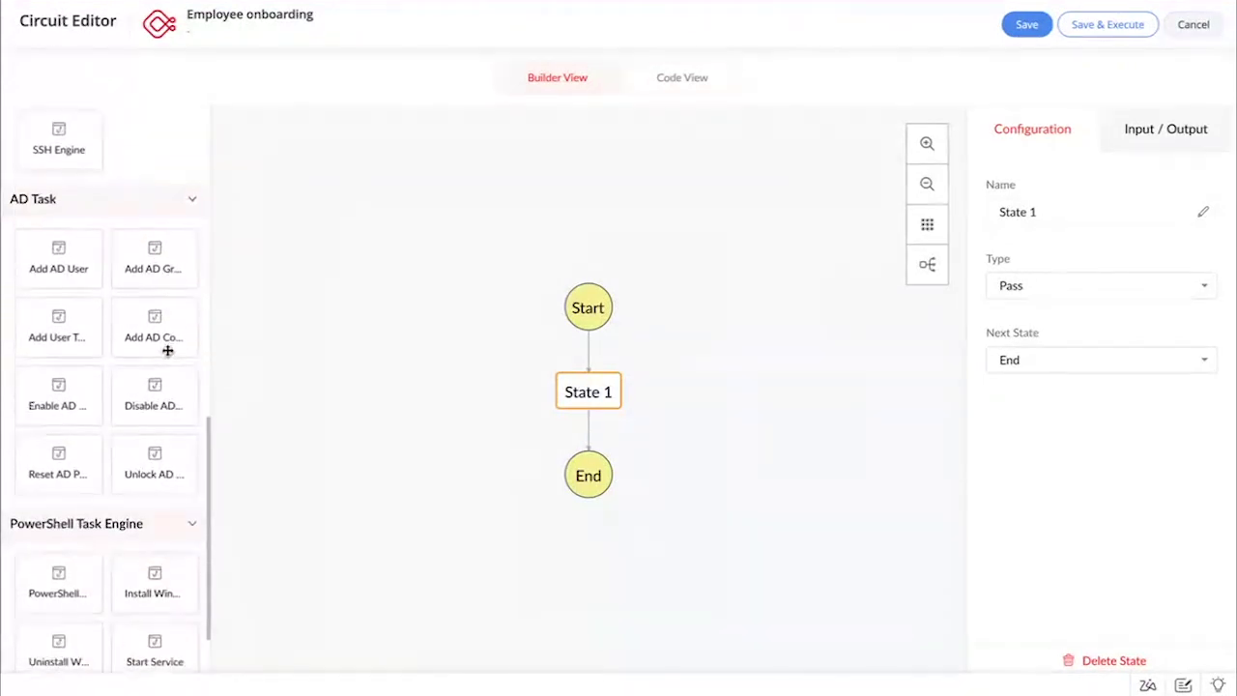
pyautogui.scroll(1, 167, 351)
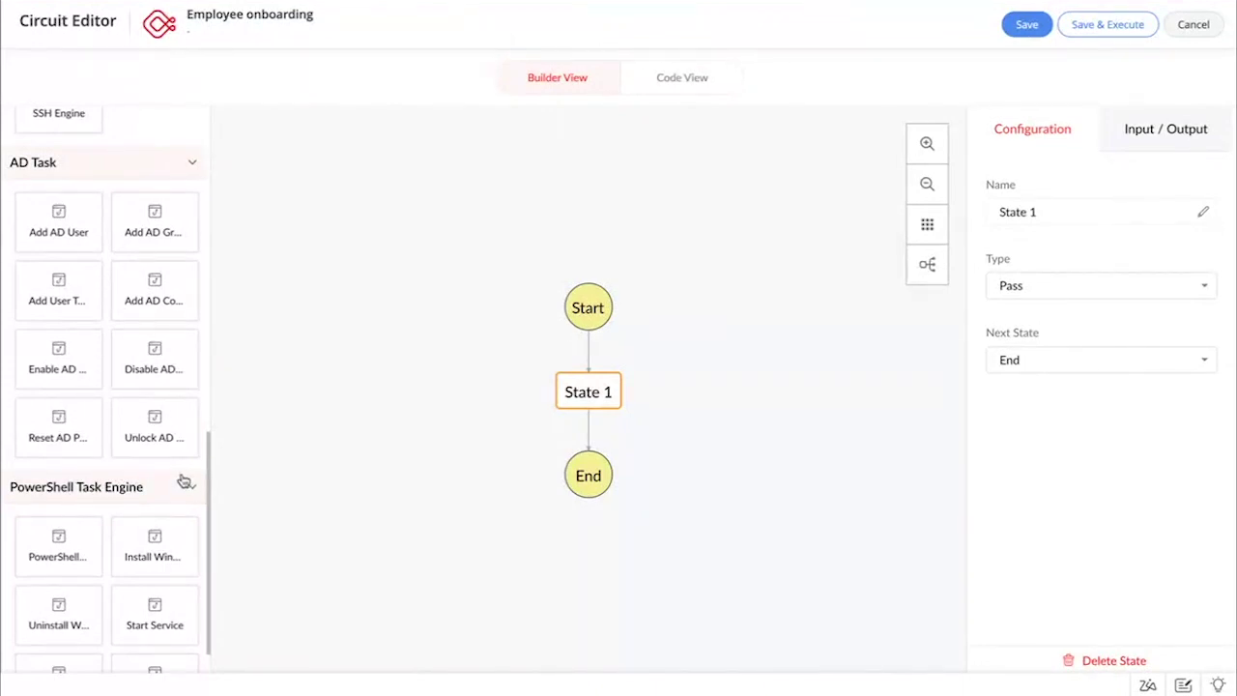
pyautogui.scroll(-1, 184, 481)
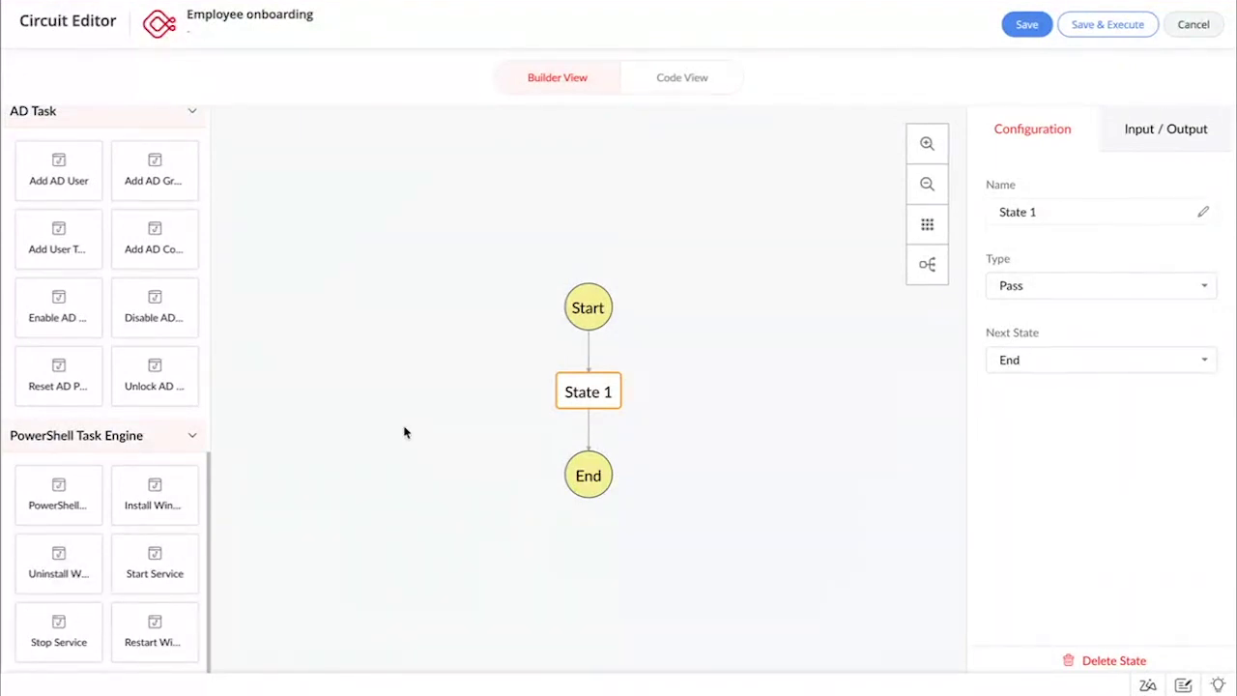
# - Place a Pass state in the Employee onboarding circuit with State 1 as its previous state
pyautogui.scroll(5, 428, 422)
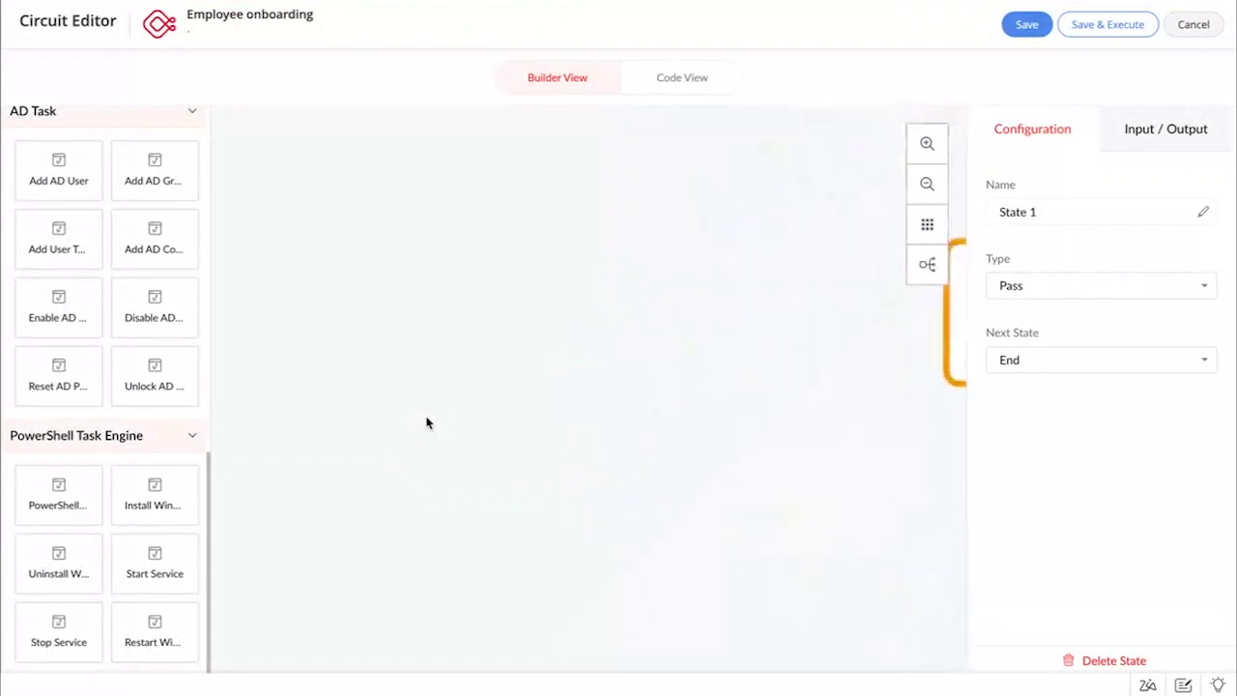
pyautogui.scroll(-5, 423, 423)
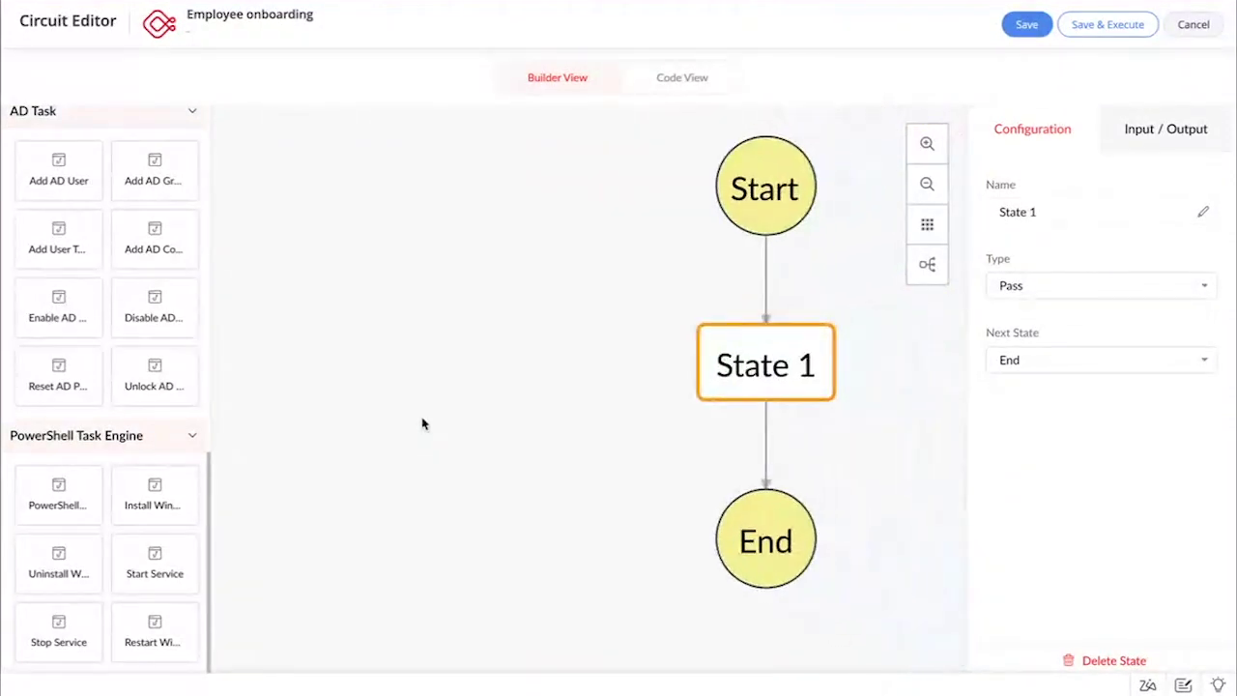
pyautogui.scroll(6, 80, 359)
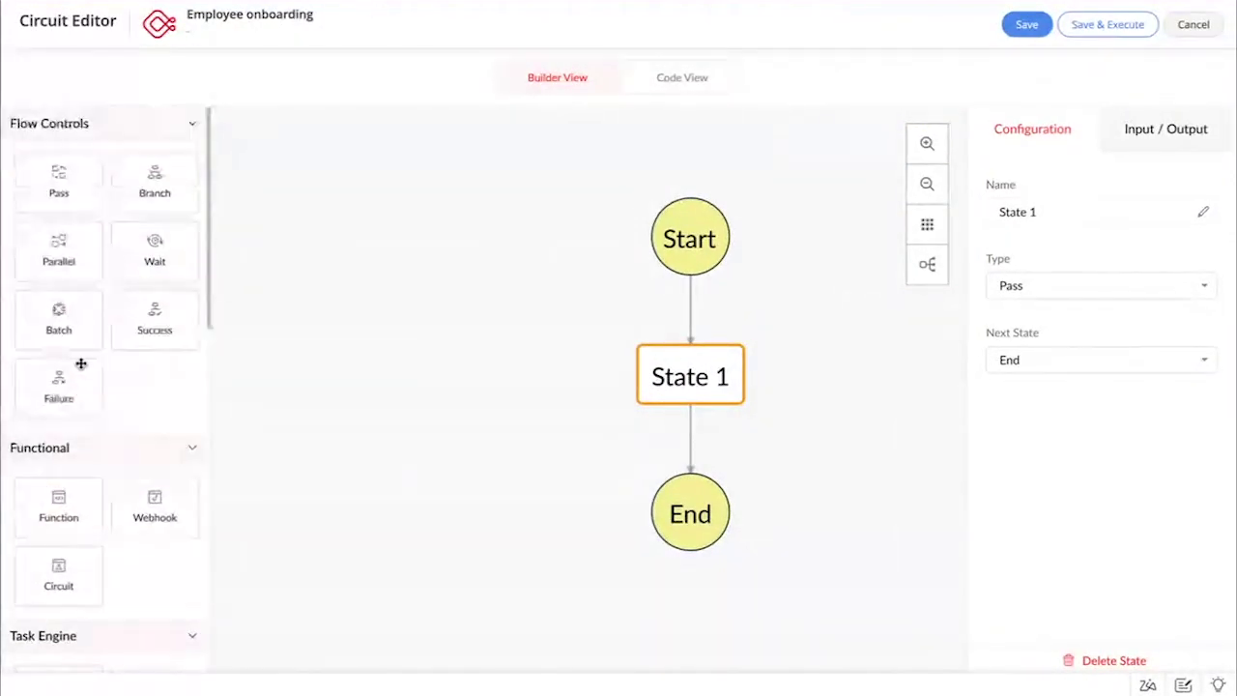
pyautogui.moveTo(61, 188); pyautogui.dragTo(674, 382)
pyautogui.click(397, 348)
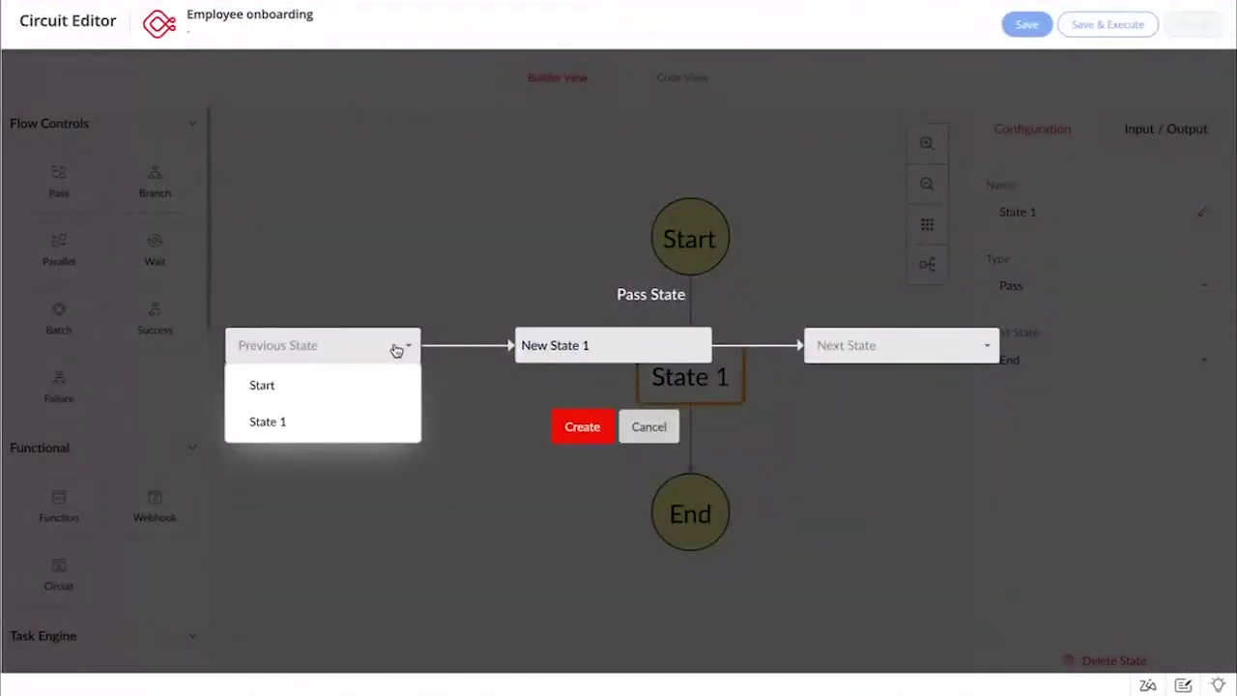
pyautogui.click(359, 422)
# - Name the new Pass state Add user, set End as its next state and create it
pyautogui.click(668, 345)
pyautogui.press('BackSpace')
pyautogui.press('BackSpace')
pyautogui.press('BackSpace')
pyautogui.press('BackSpace')
pyautogui.press('BackSpace')
pyautogui.press('BackSpace')
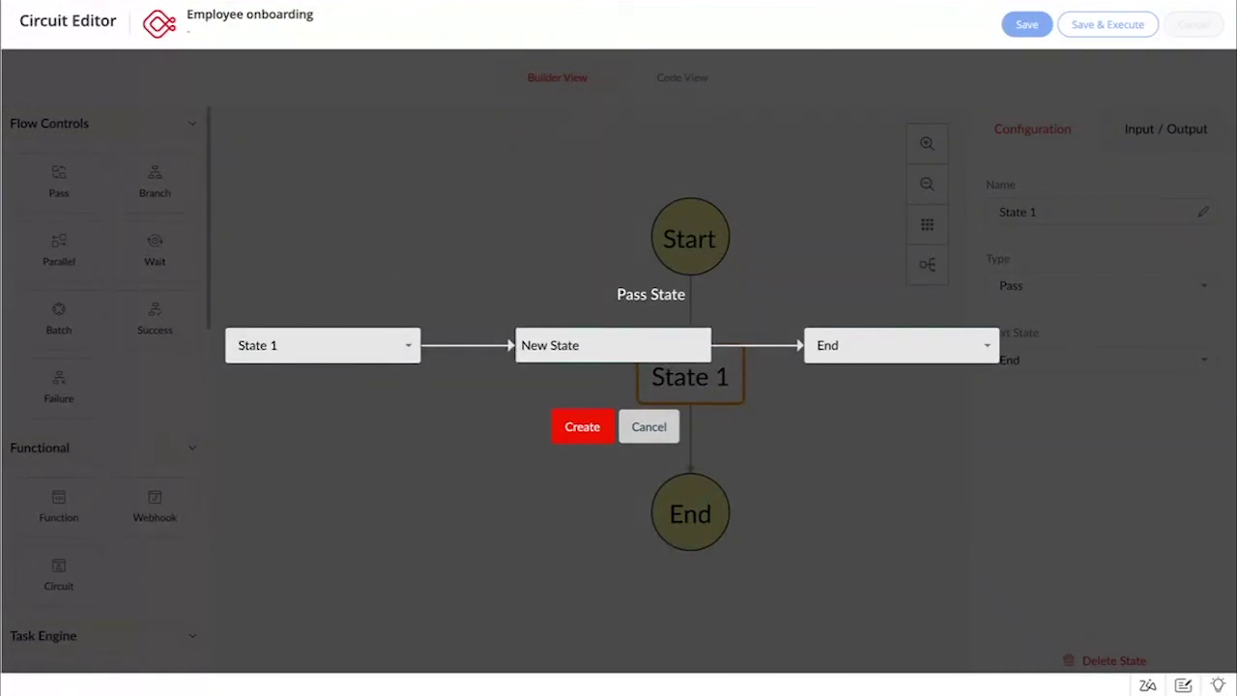
pyautogui.press('BackSpace')
pyautogui.press('BackSpace')
pyautogui.press('BackSpace')
pyautogui.press('BackSpace')
pyautogui.press('BackSpace')
pyautogui.write('Add user')
pyautogui.click(906, 354)
pyautogui.click(885, 389)
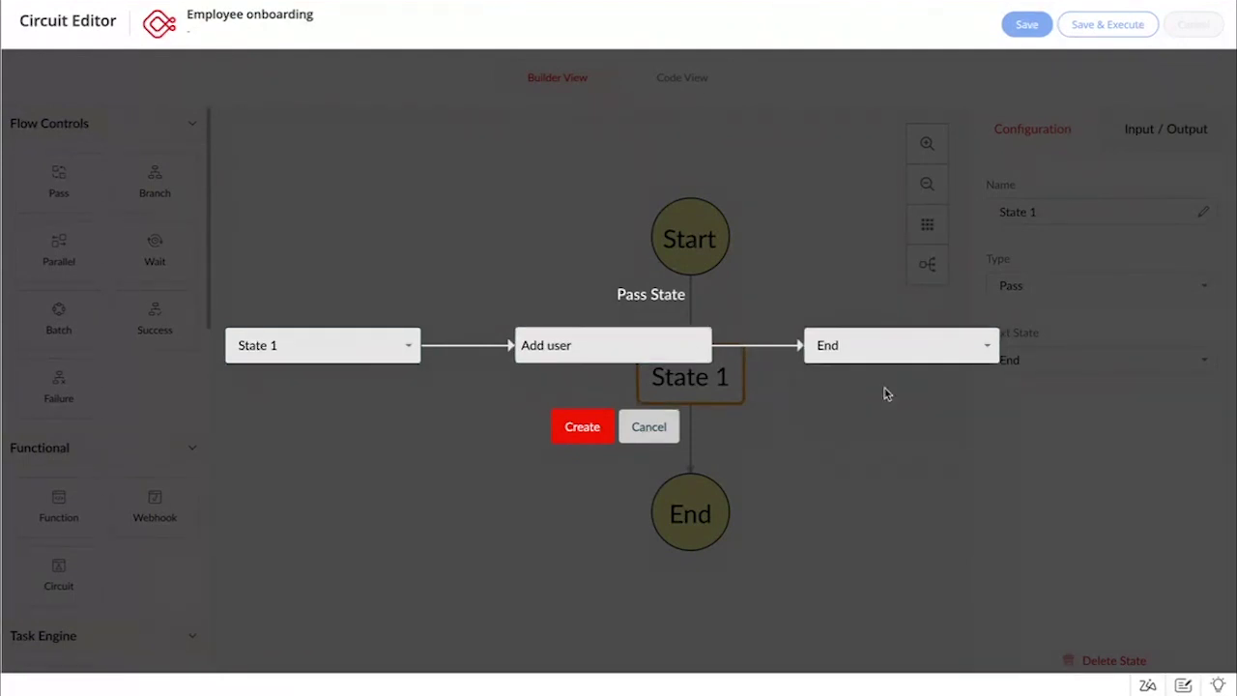
pyautogui.click(585, 428)
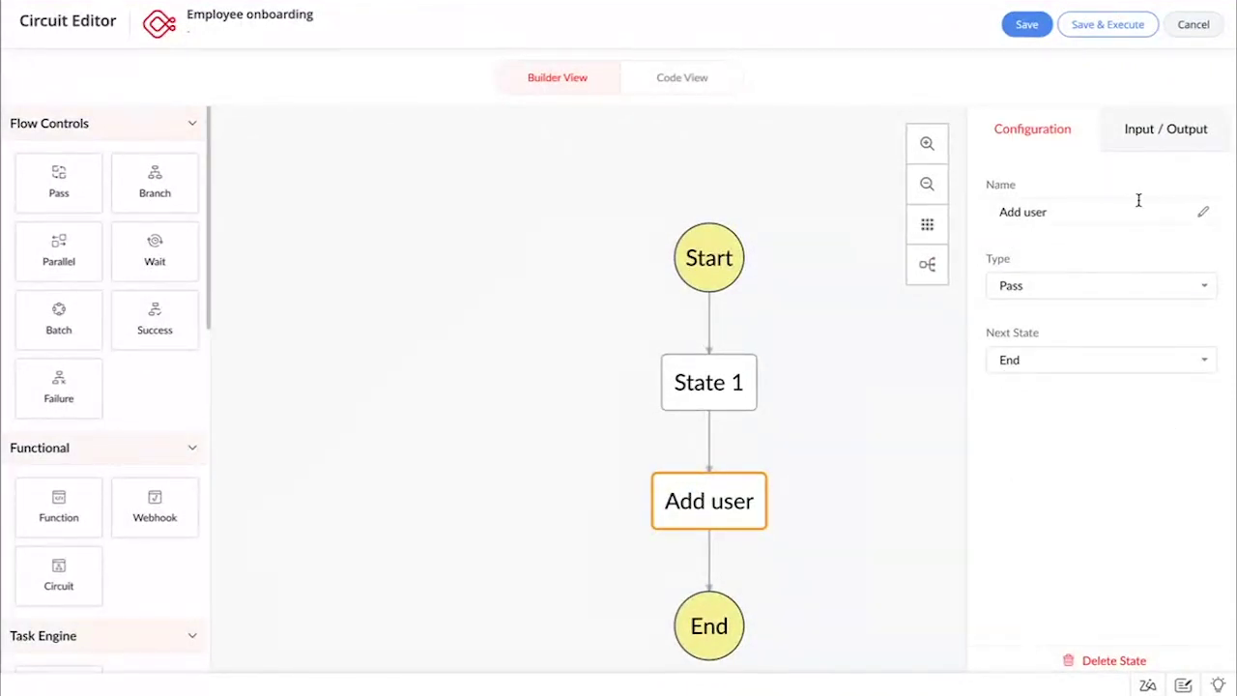
# - View the Add user state's input and output settings and leave the circuit editor, discarding the unsaved changes
pyautogui.click(1152, 143)
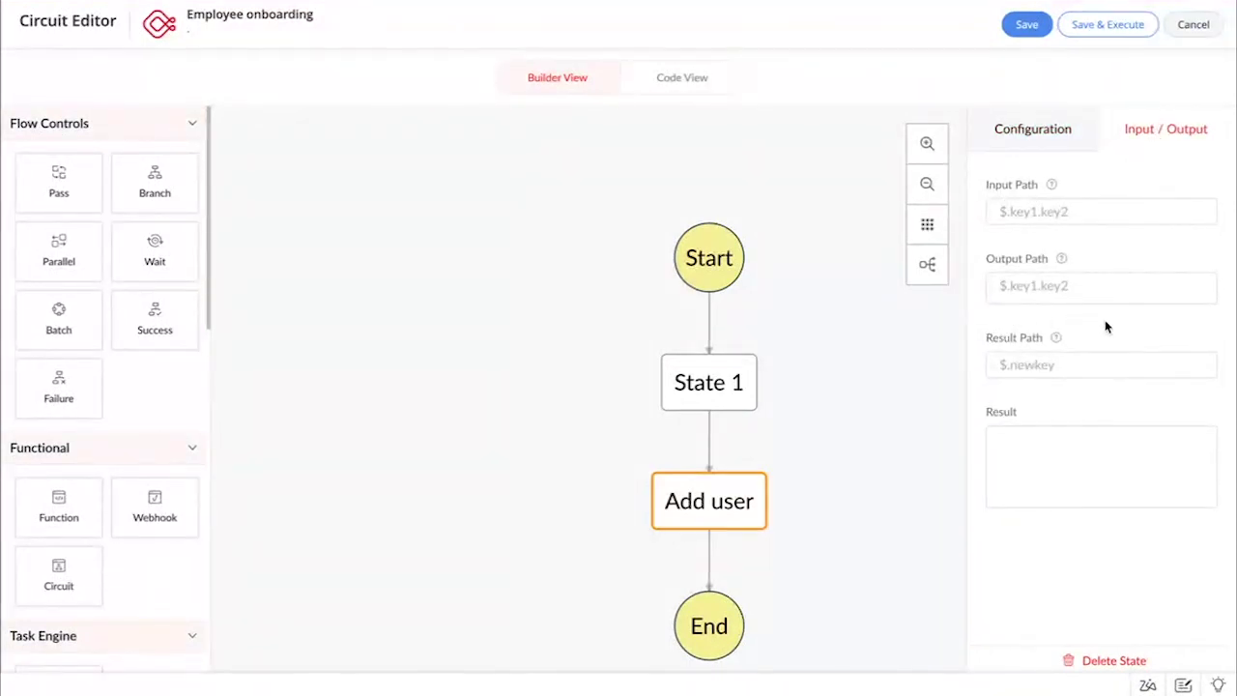
pyautogui.click(1193, 24)
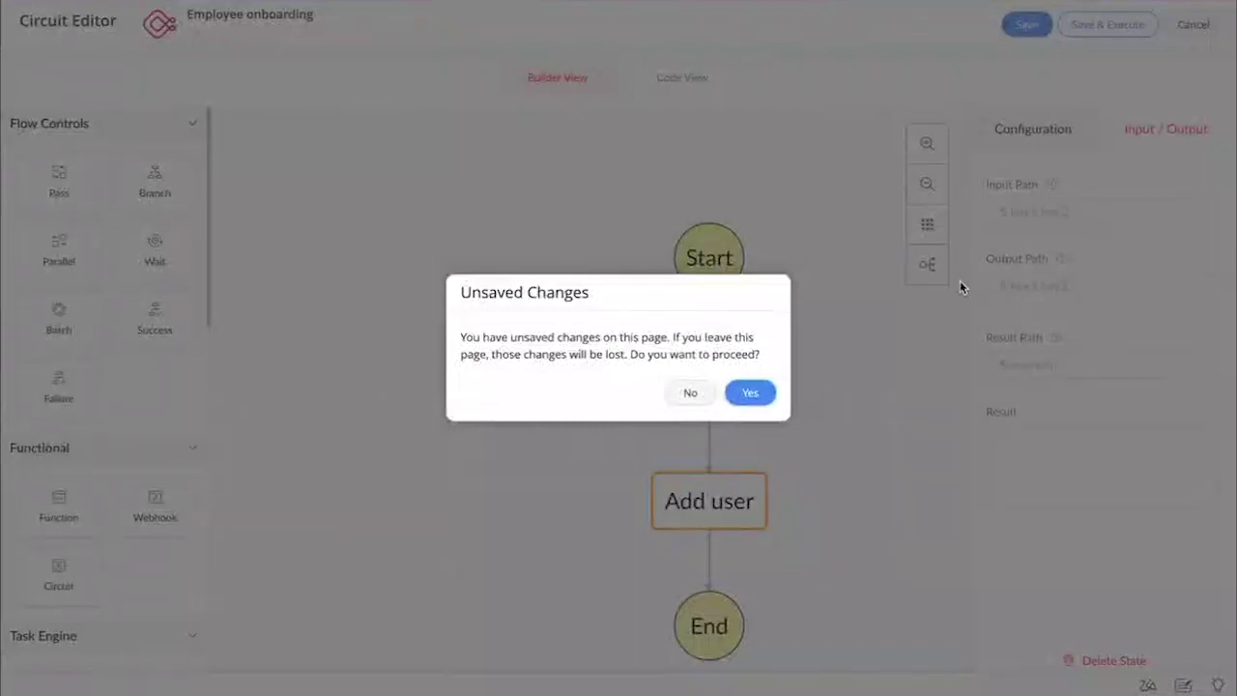
pyautogui.click(751, 392)
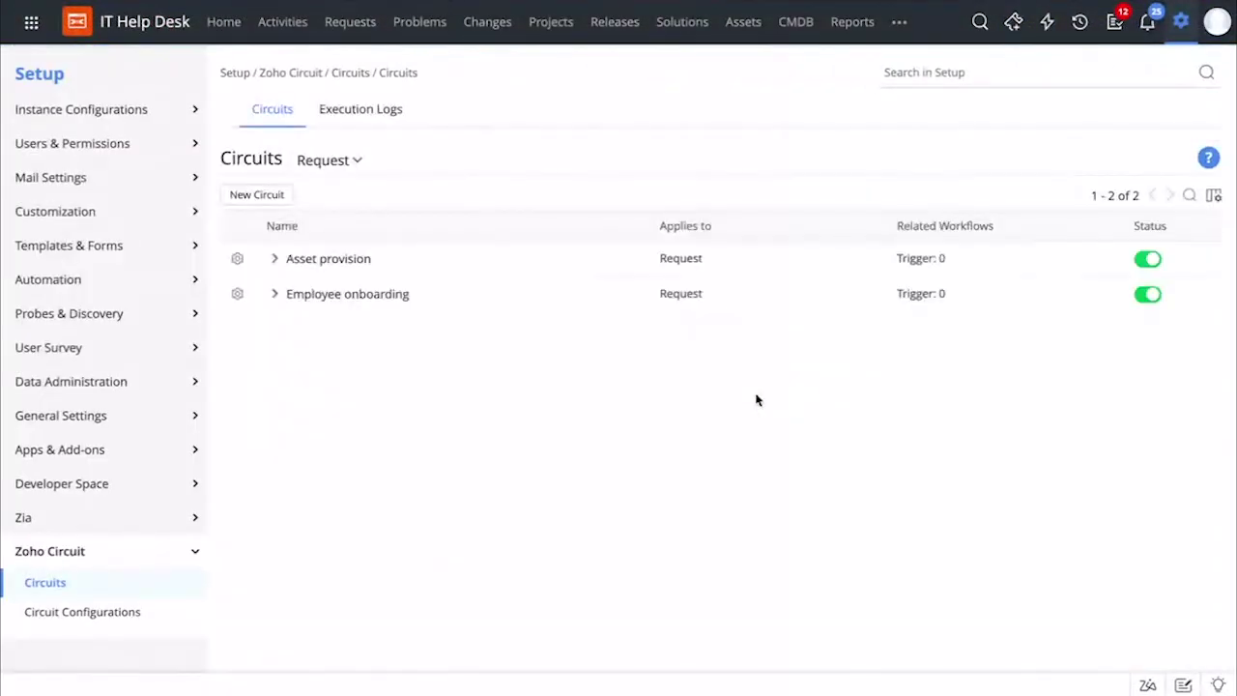
# - Look through the Functions, Webhooks, Scripts, Bridge and Credentials sections of the circuit configurations
pyautogui.click(69, 626)
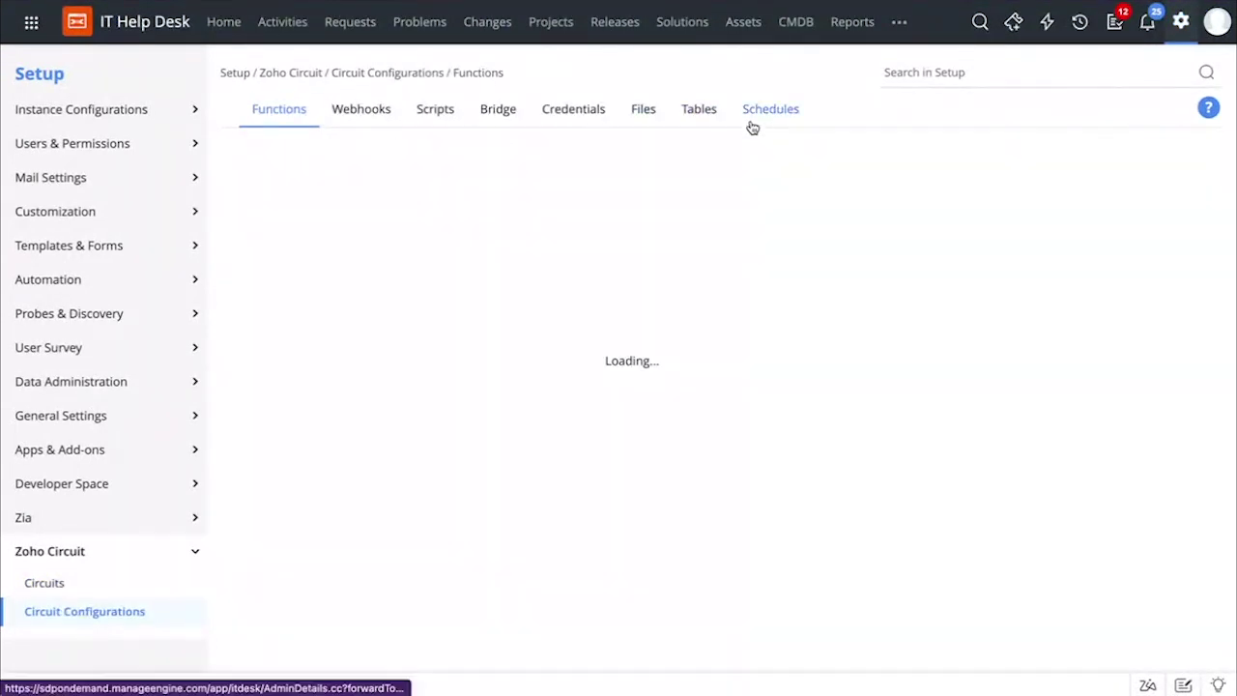
pyautogui.click(279, 109)
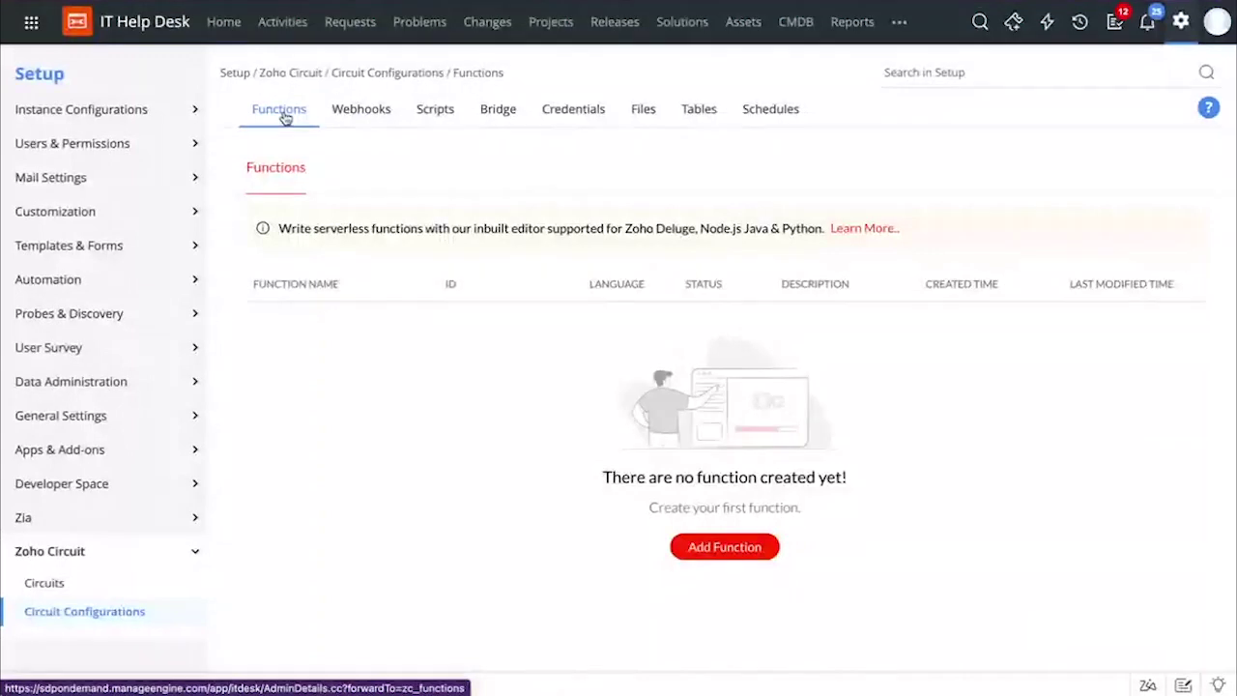
pyautogui.click(367, 127)
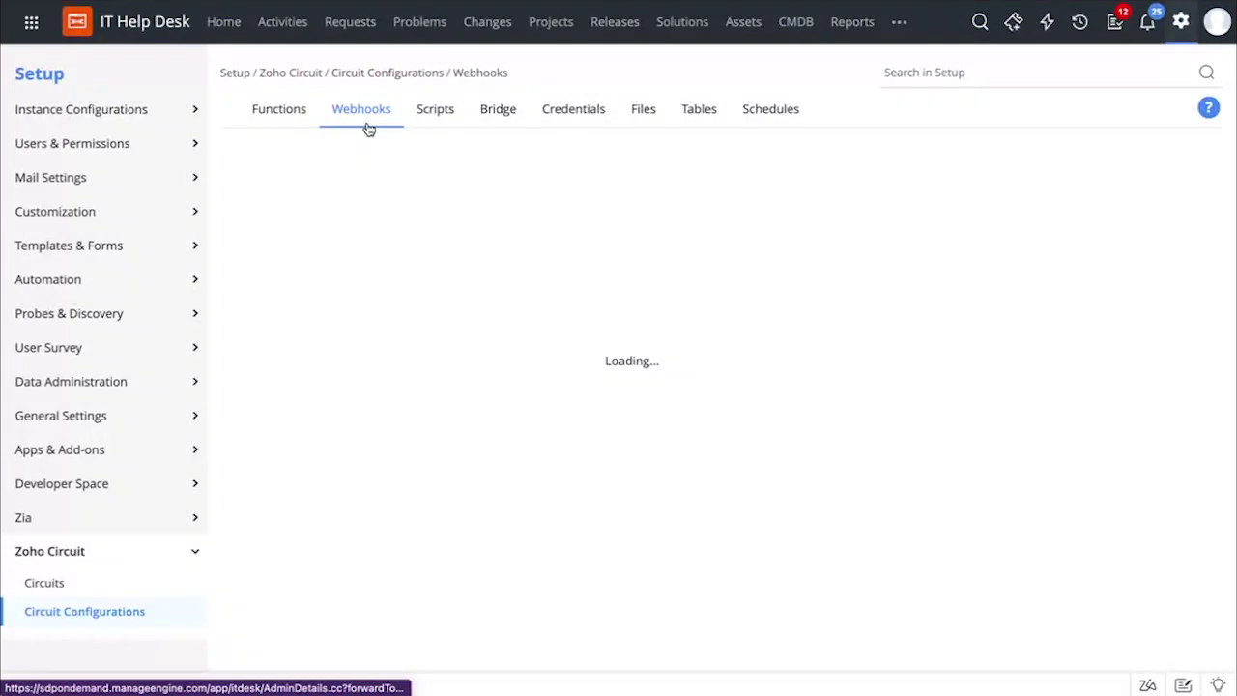
pyautogui.click(430, 121)
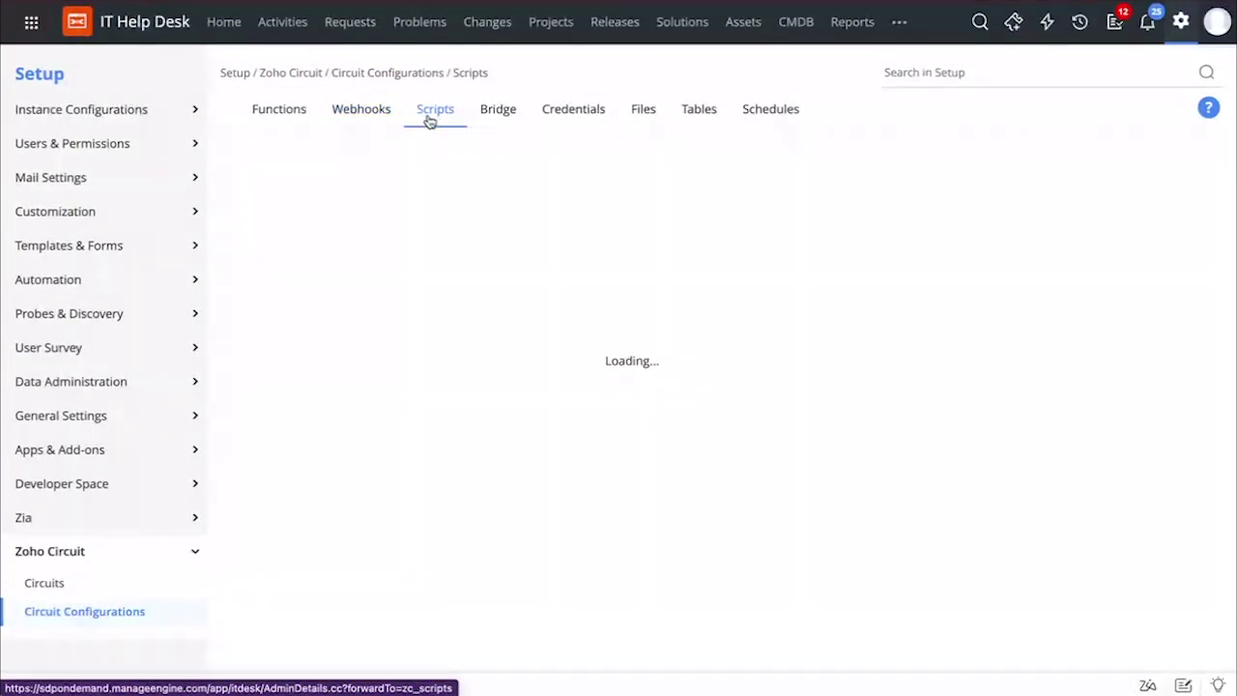
pyautogui.click(510, 128)
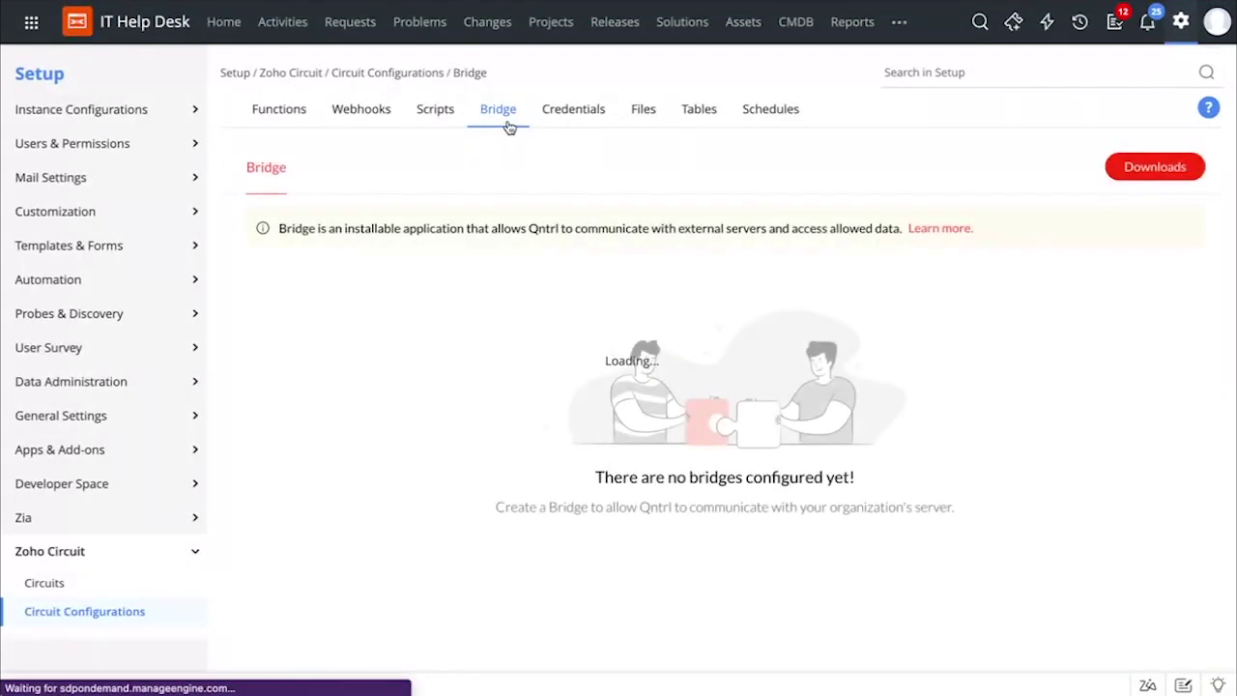
pyautogui.click(561, 129)
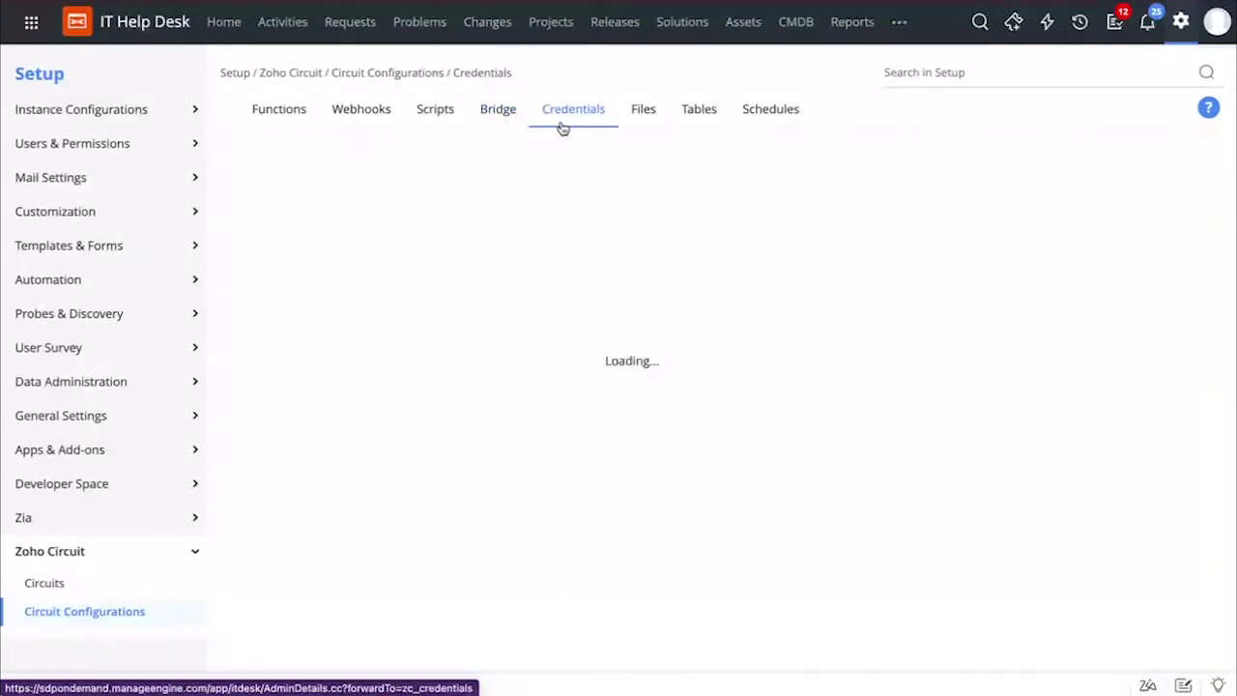
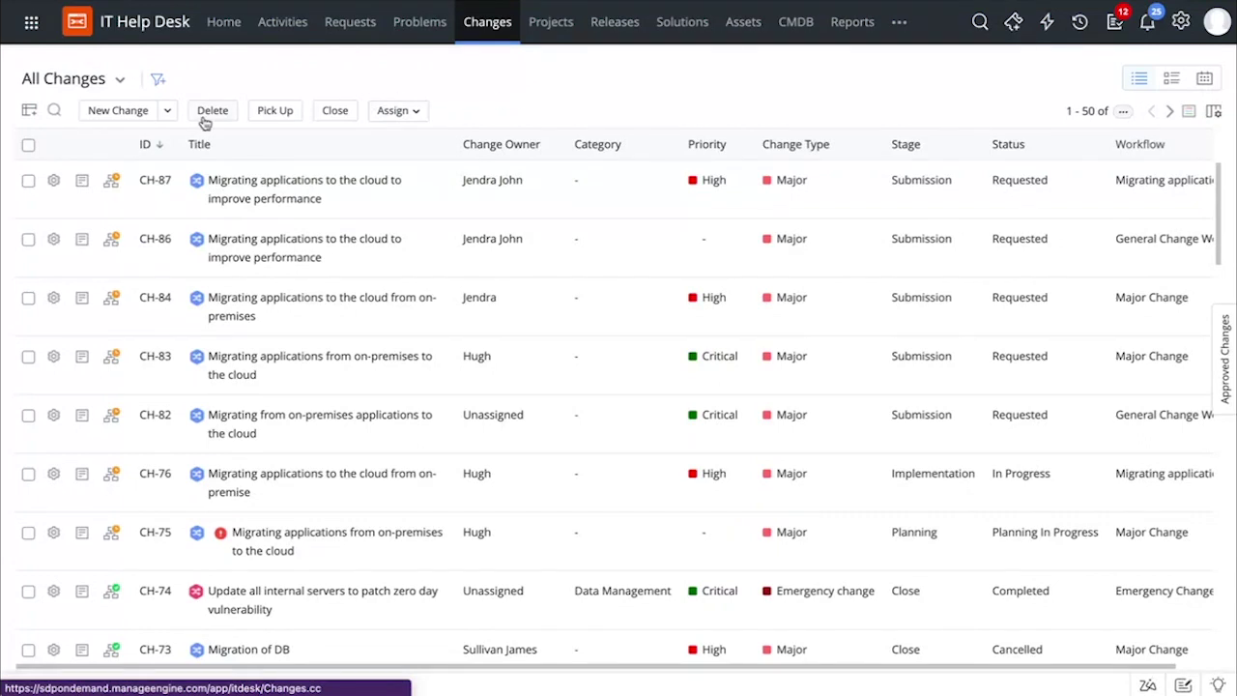
# - Start a new change based on the Migration to the cloud template
pyautogui.click(148, 112)
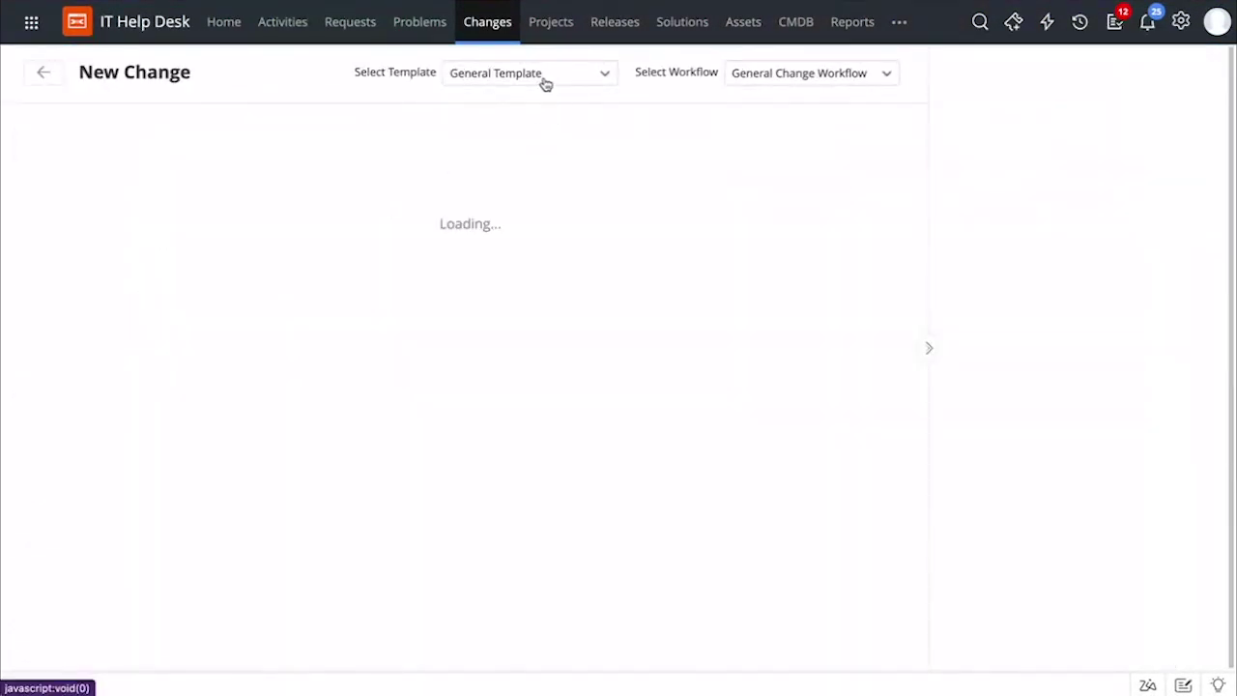
pyautogui.click(544, 83)
pyautogui.scroll(-1, 544, 277)
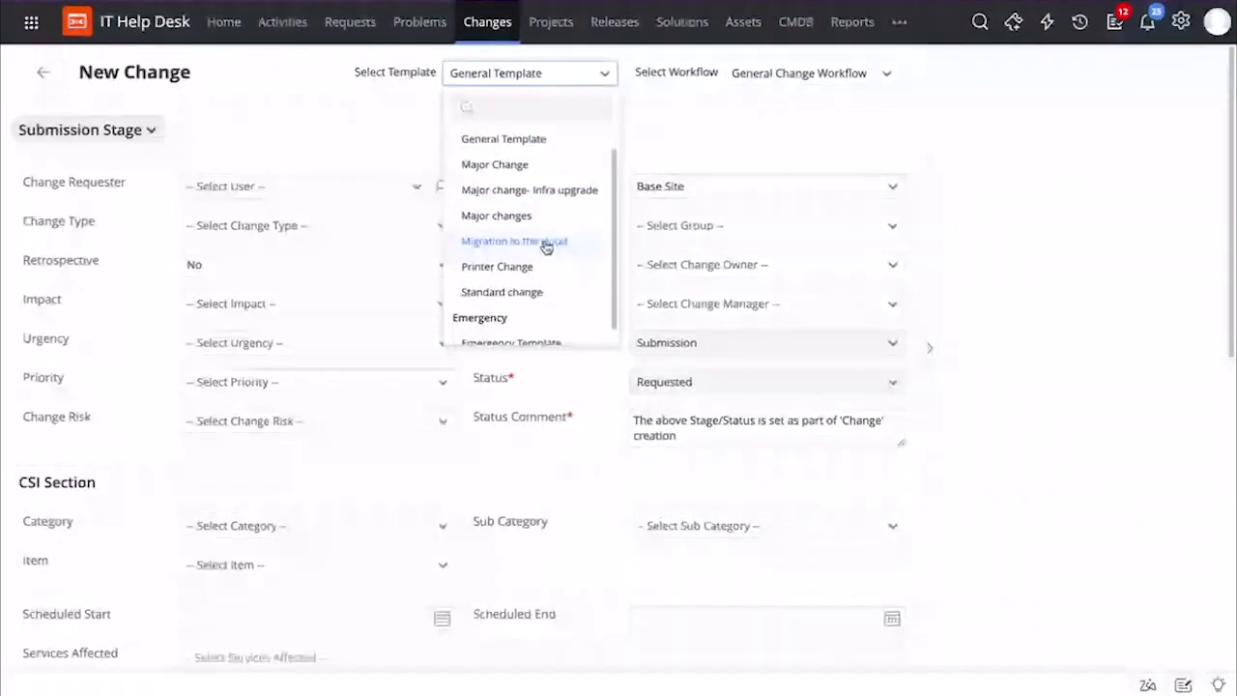
pyautogui.click(547, 244)
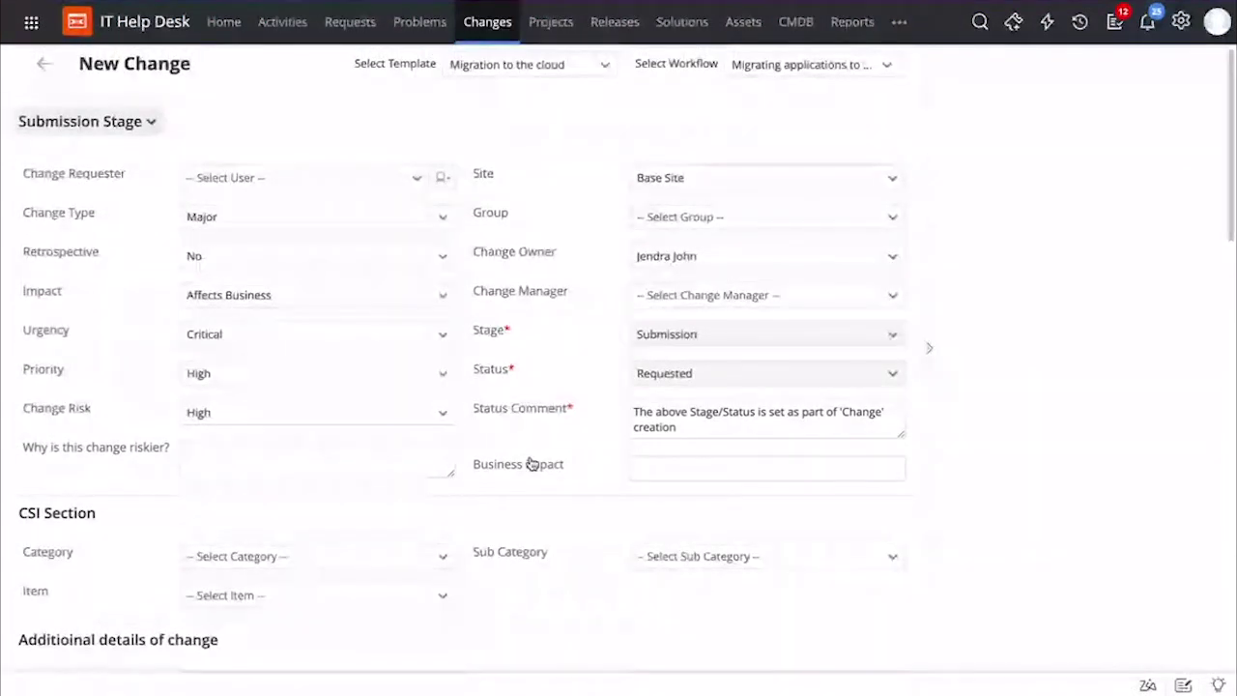
# - Examine the change form's prefilled submission details, affected services, assets, CIs, description and the planning stage's impact details
pyautogui.scroll(-1, 584, 473)
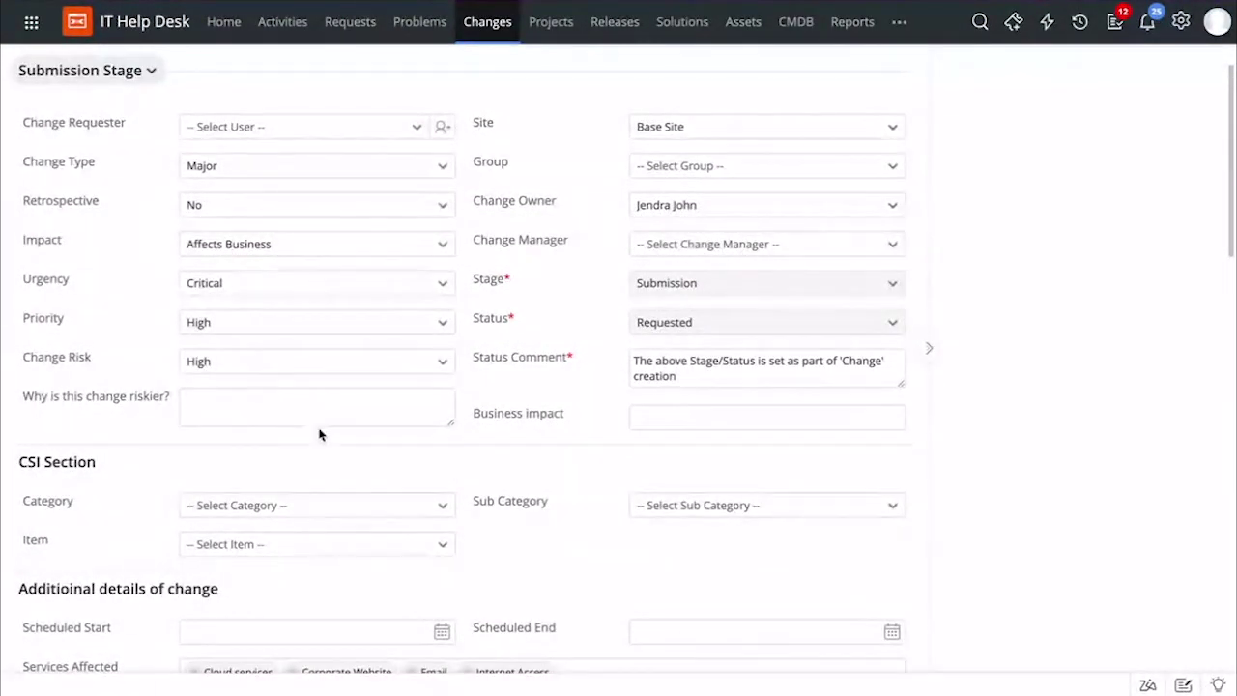
pyautogui.scroll(-5, 318, 434)
pyautogui.scroll(-3, 319, 430)
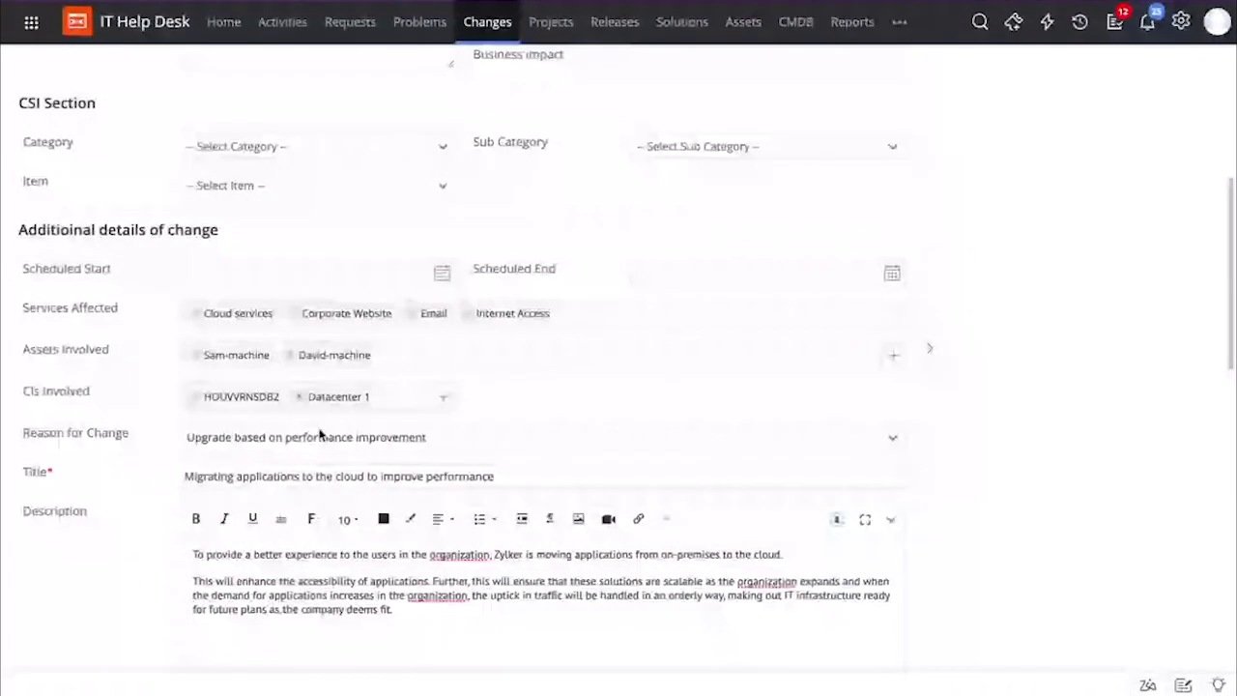
pyautogui.scroll(-1, 319, 435)
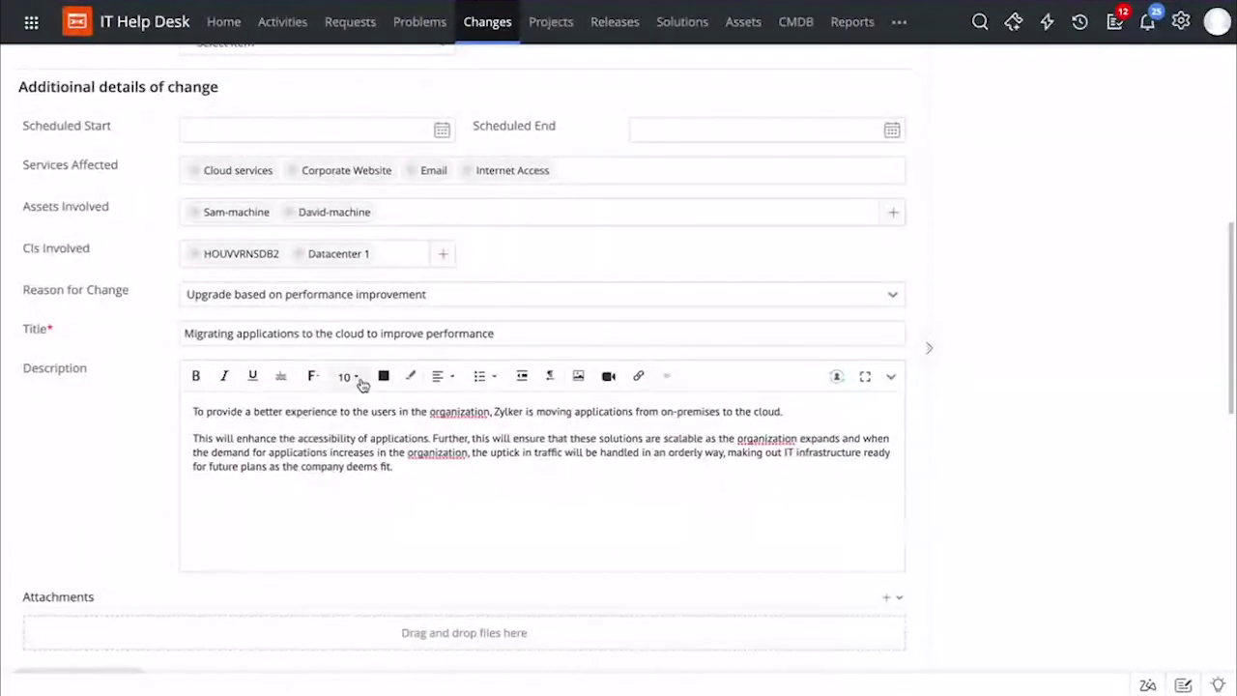
pyautogui.scroll(-1, 354, 440)
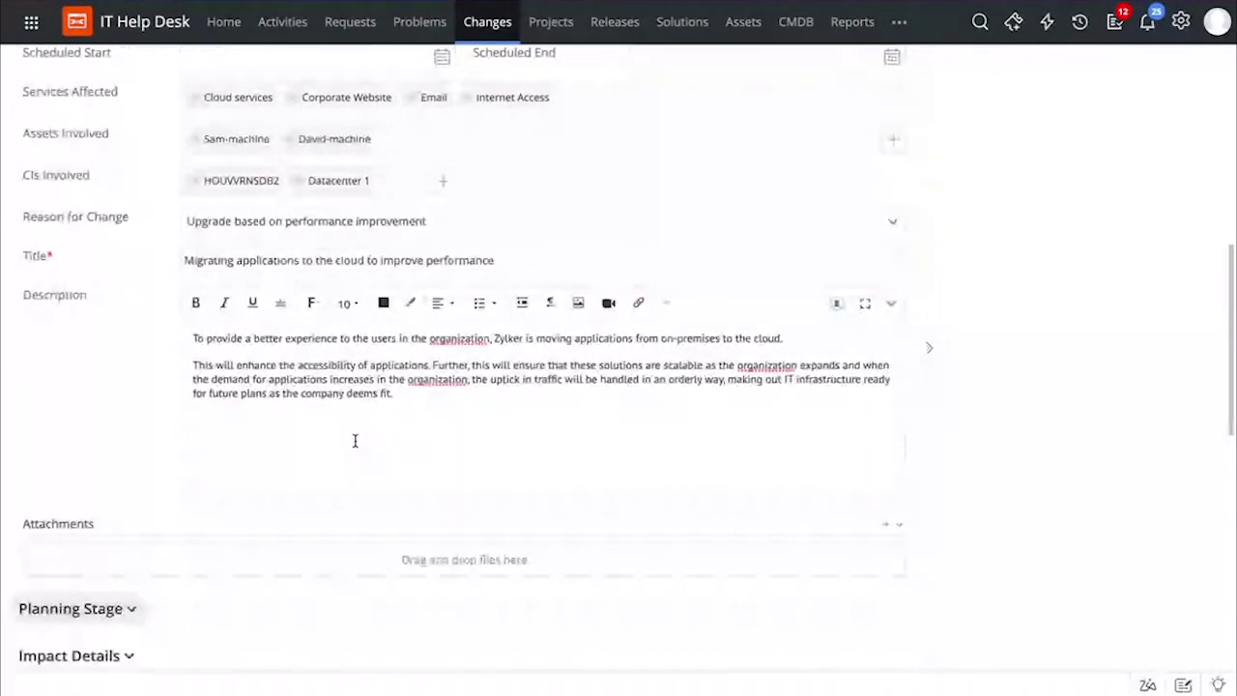
pyautogui.scroll(-3, 354, 440)
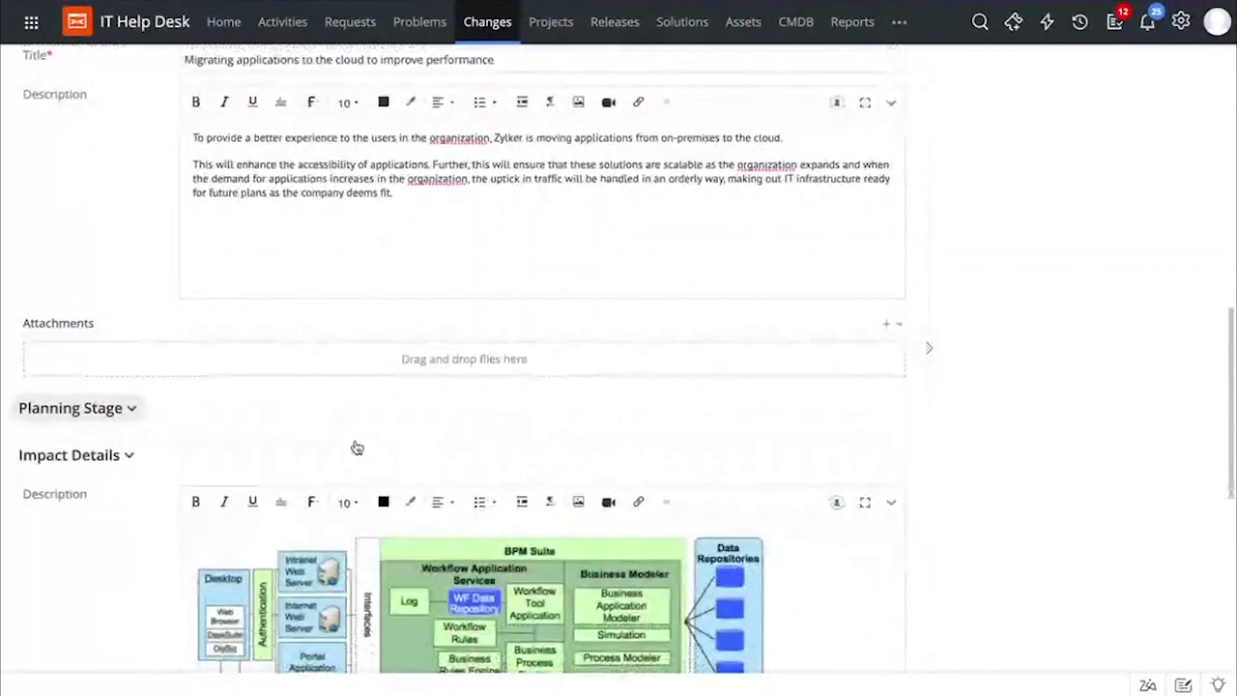
pyautogui.scroll(-2, 357, 447)
pyautogui.scroll(-2, 354, 445)
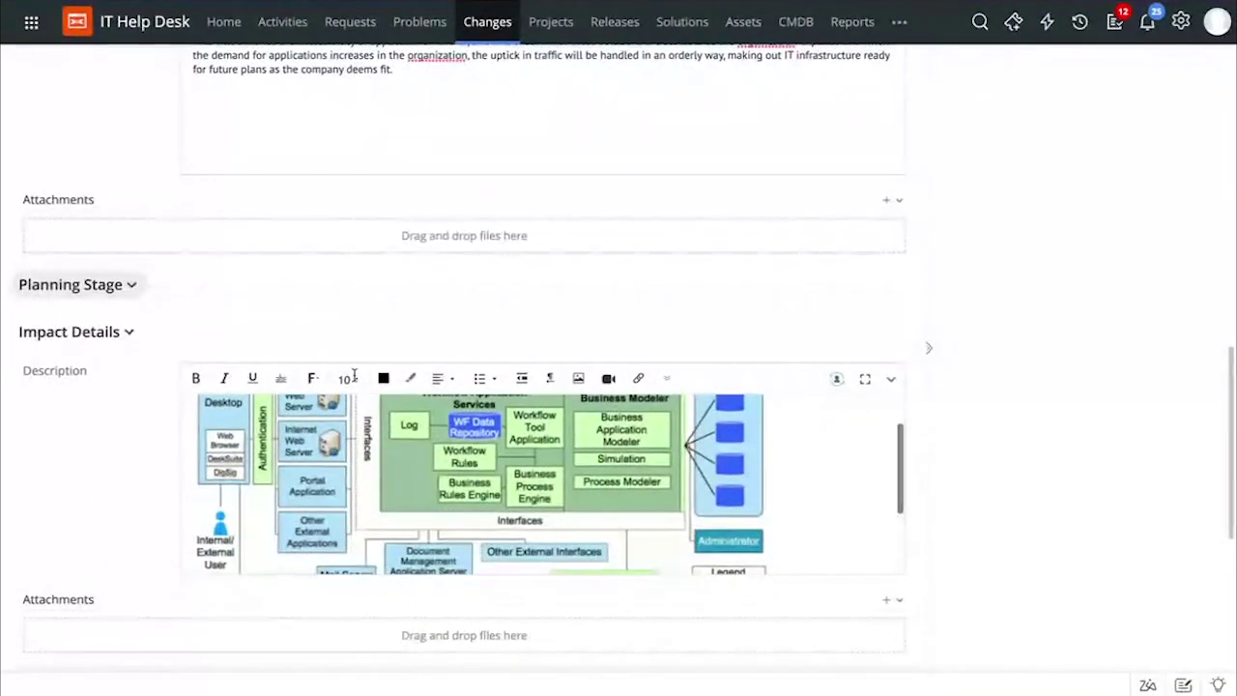
pyautogui.scroll(-1, 361, 303)
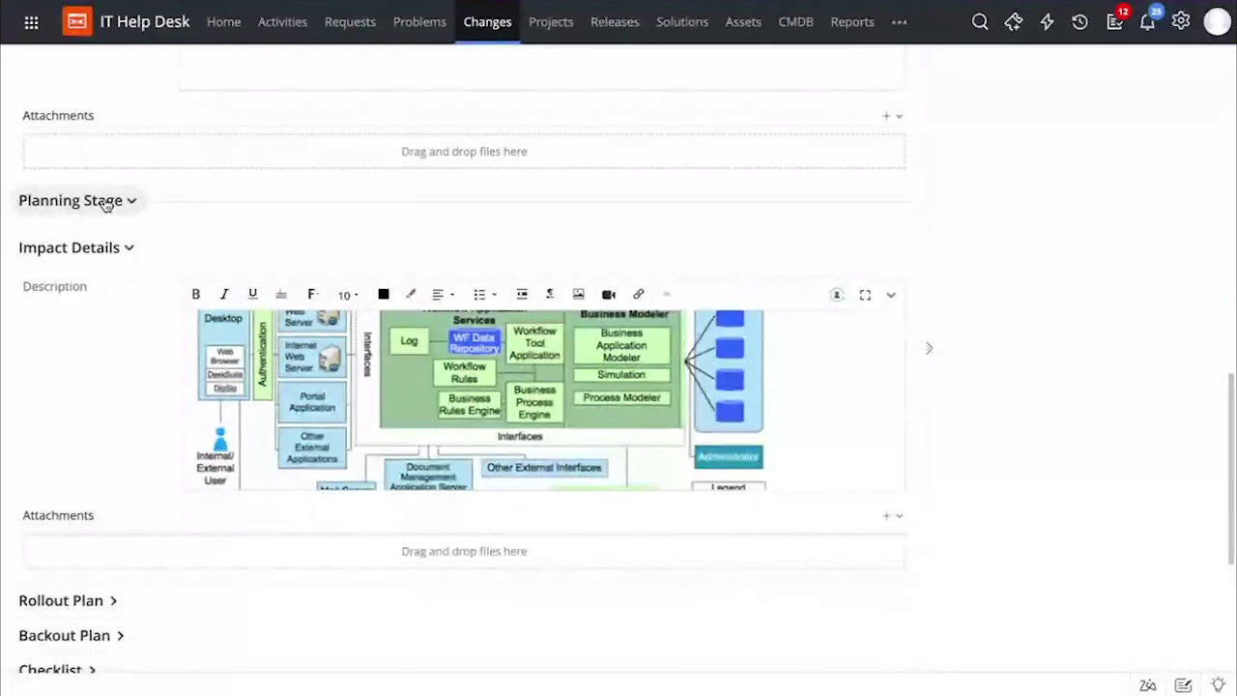
pyautogui.scroll(-1, 99, 430)
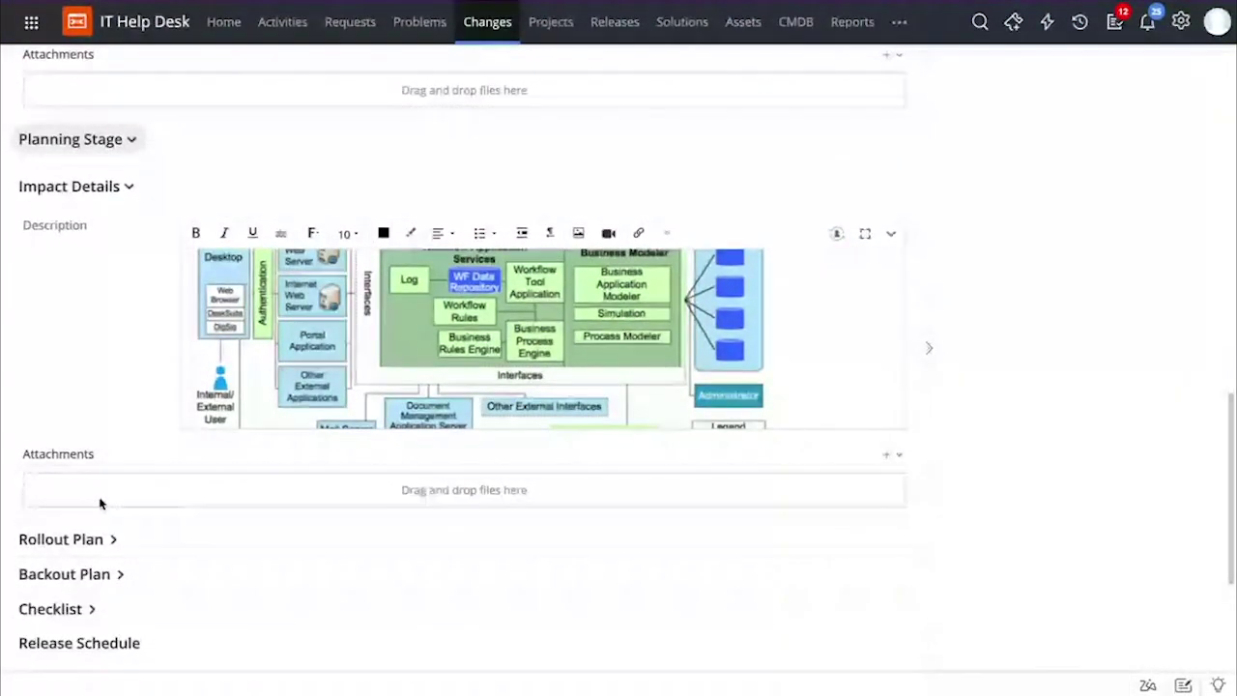
# - Expand and review the rollout plan, backout plan, checklist and roles, and return to the changes list without saving the change
pyautogui.scroll(-1, 101, 503)
pyautogui.click(60, 427)
pyautogui.scroll(-2, 289, 445)
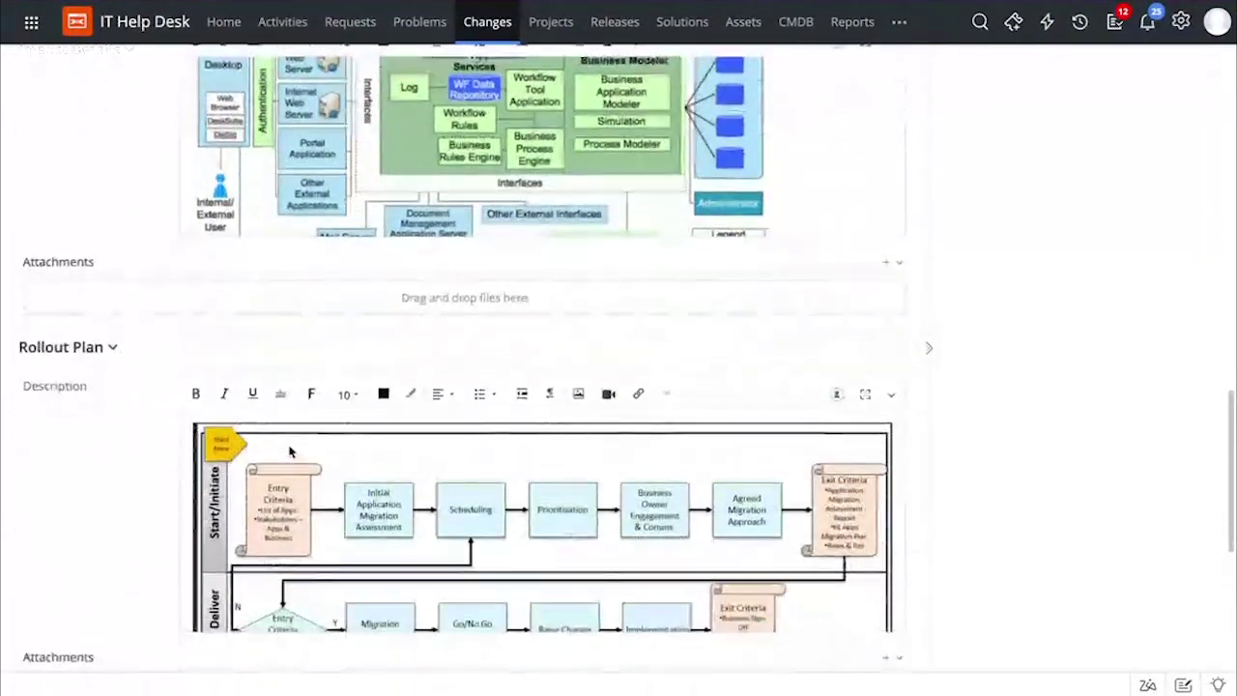
pyautogui.scroll(-2, 290, 451)
pyautogui.click(98, 579)
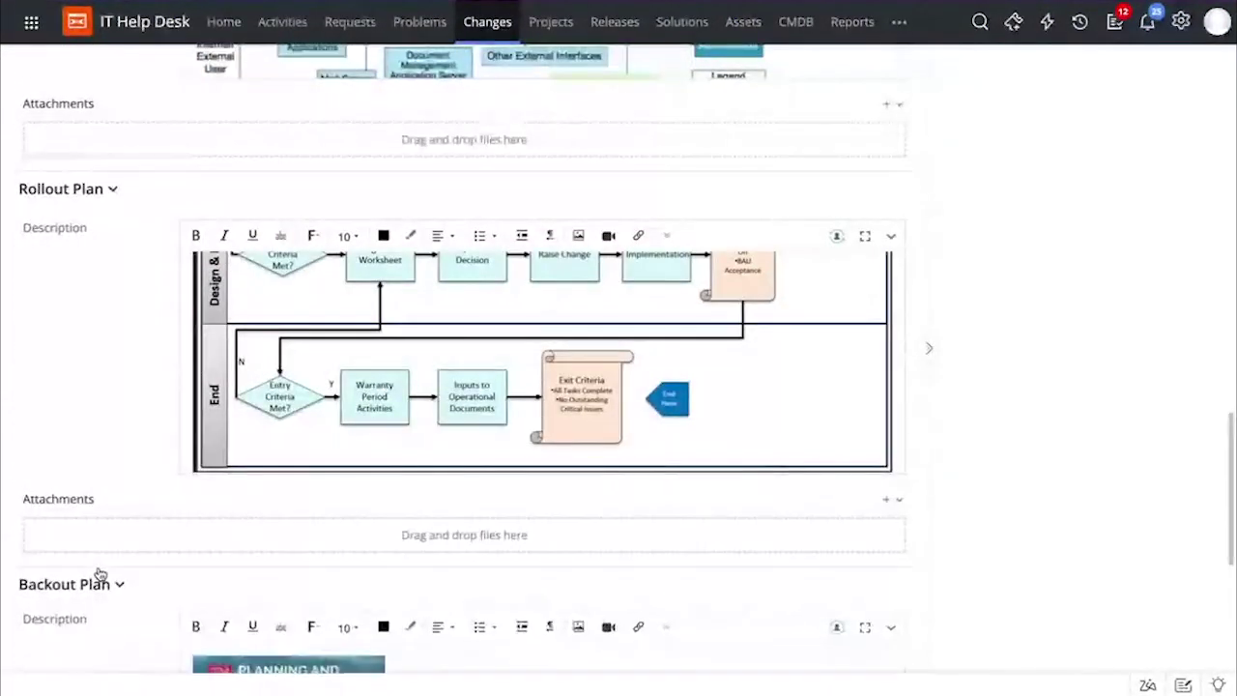
pyautogui.scroll(-1, 100, 571)
pyautogui.scroll(-6, 100, 571)
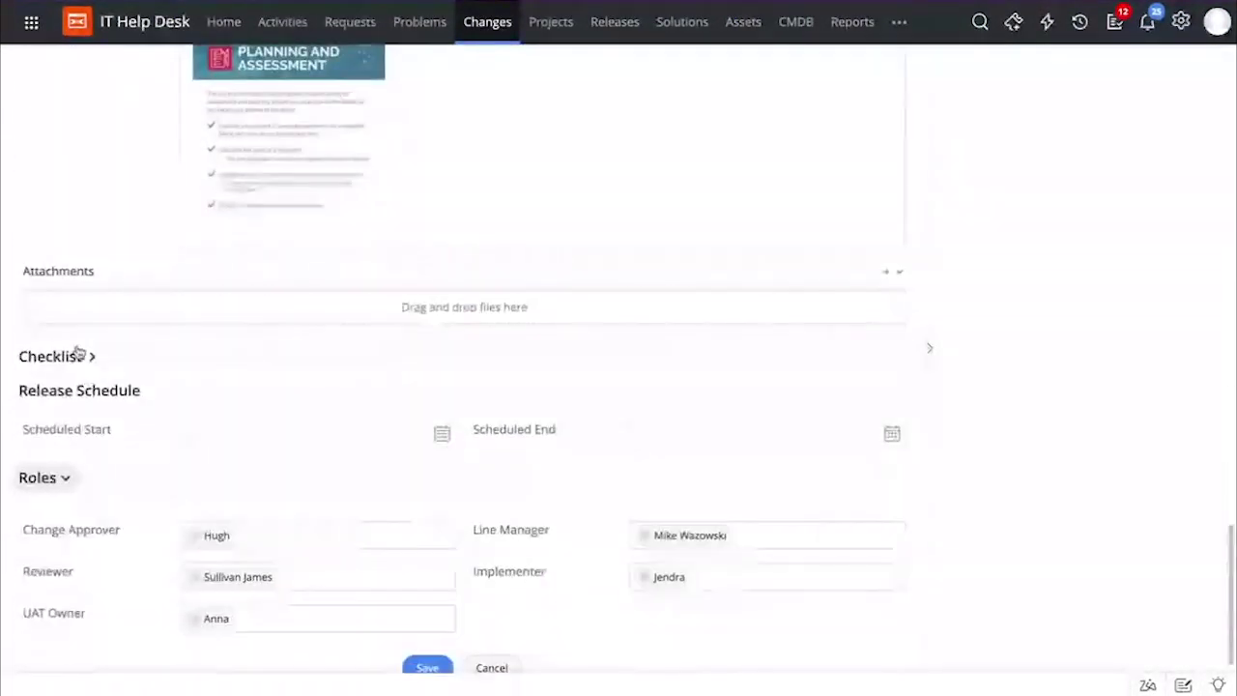
pyautogui.click(77, 356)
pyautogui.scroll(-4, 78, 358)
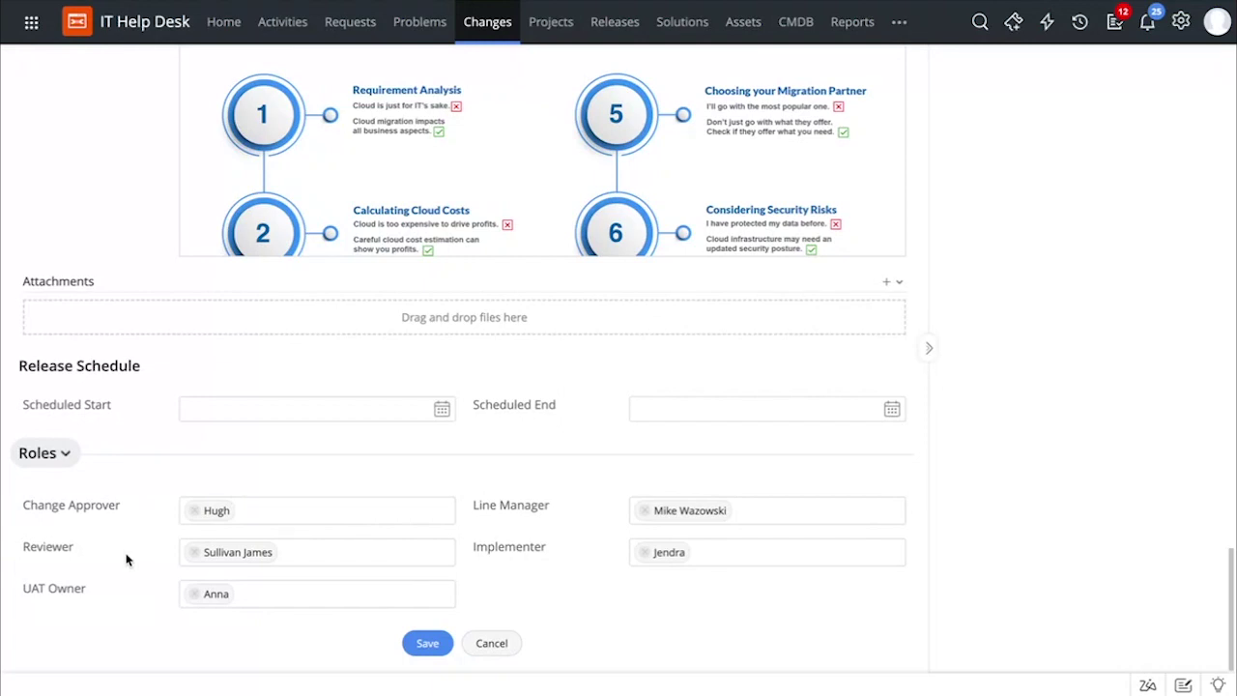
pyautogui.scroll(5, 1000, 452)
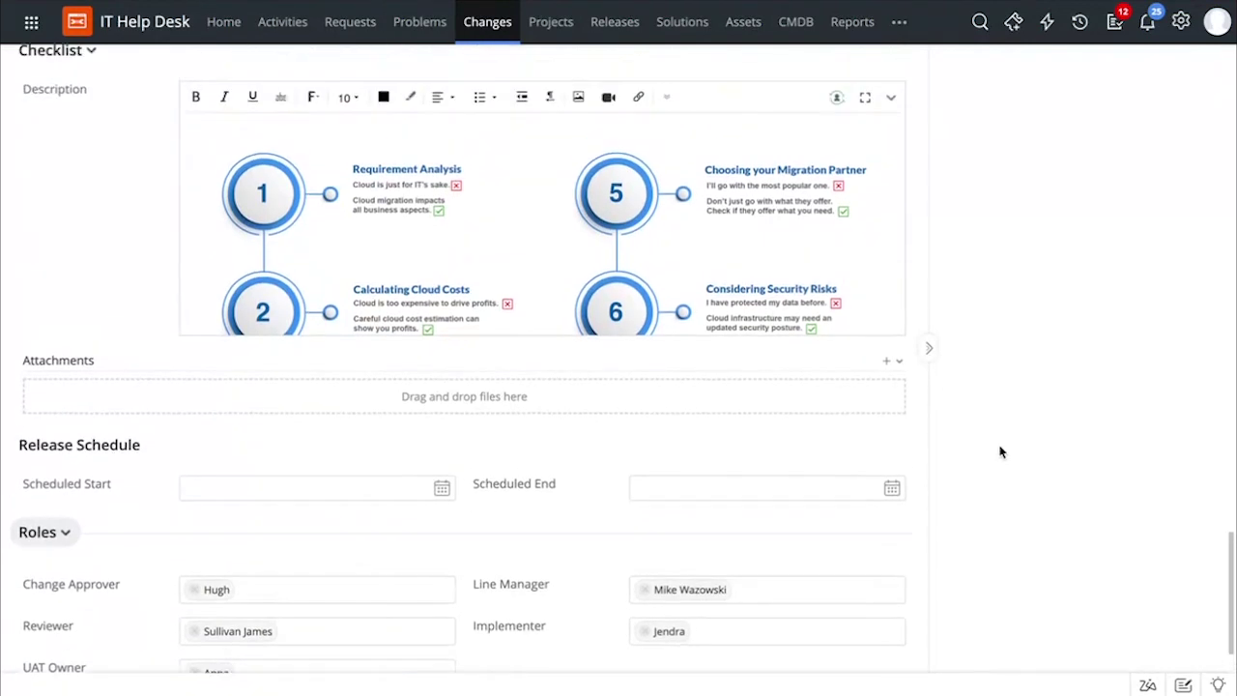
pyautogui.scroll(20, 1001, 451)
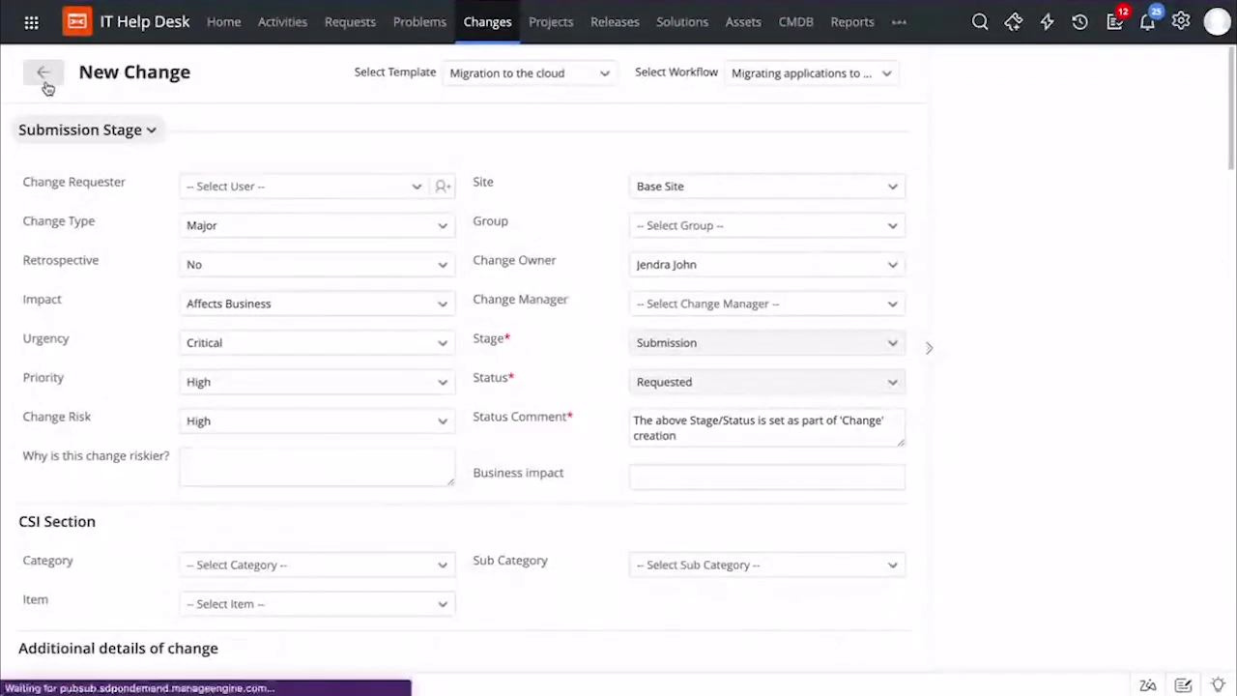
pyautogui.click(45, 75)
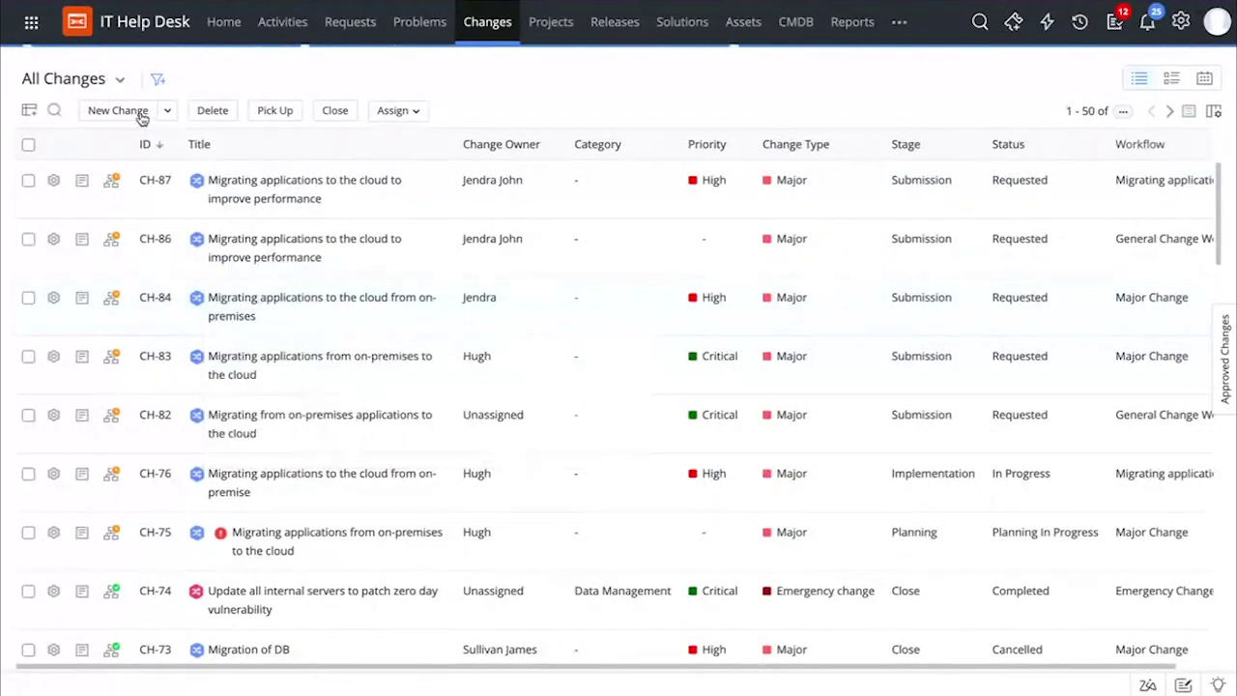
# - Open change CH-87 and examine its planning stage's impact details and its release and downtime schedule
pyautogui.click(232, 184)
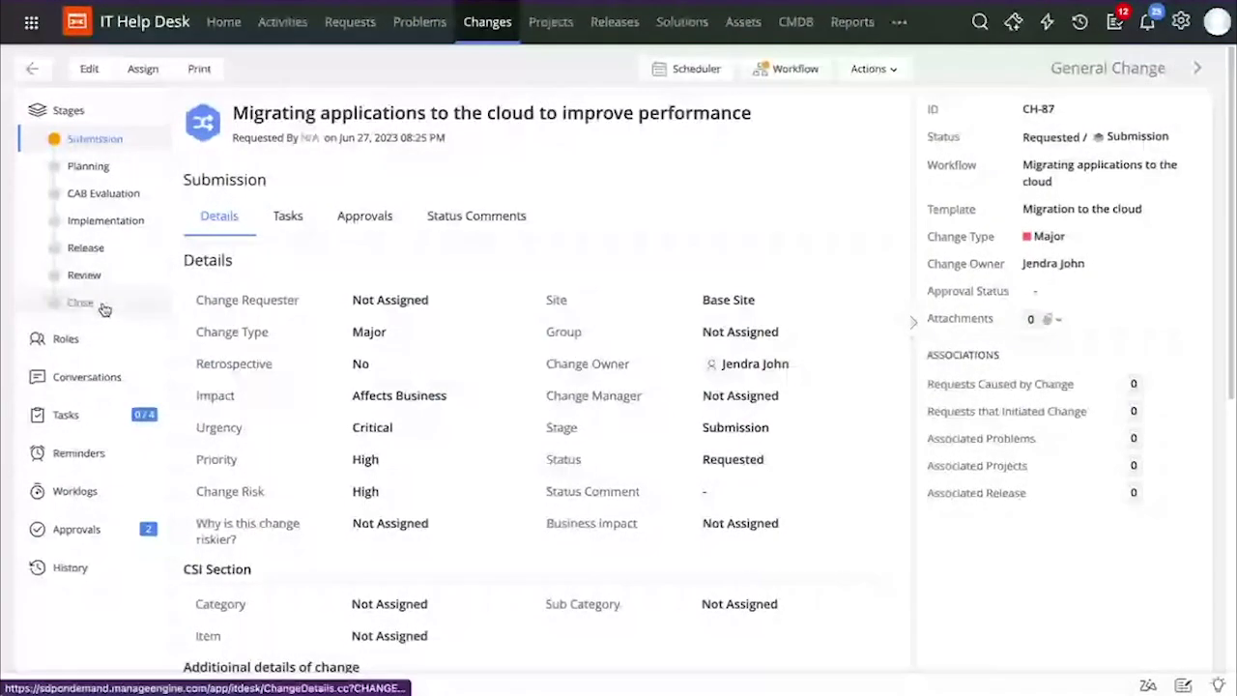
pyautogui.click(114, 174)
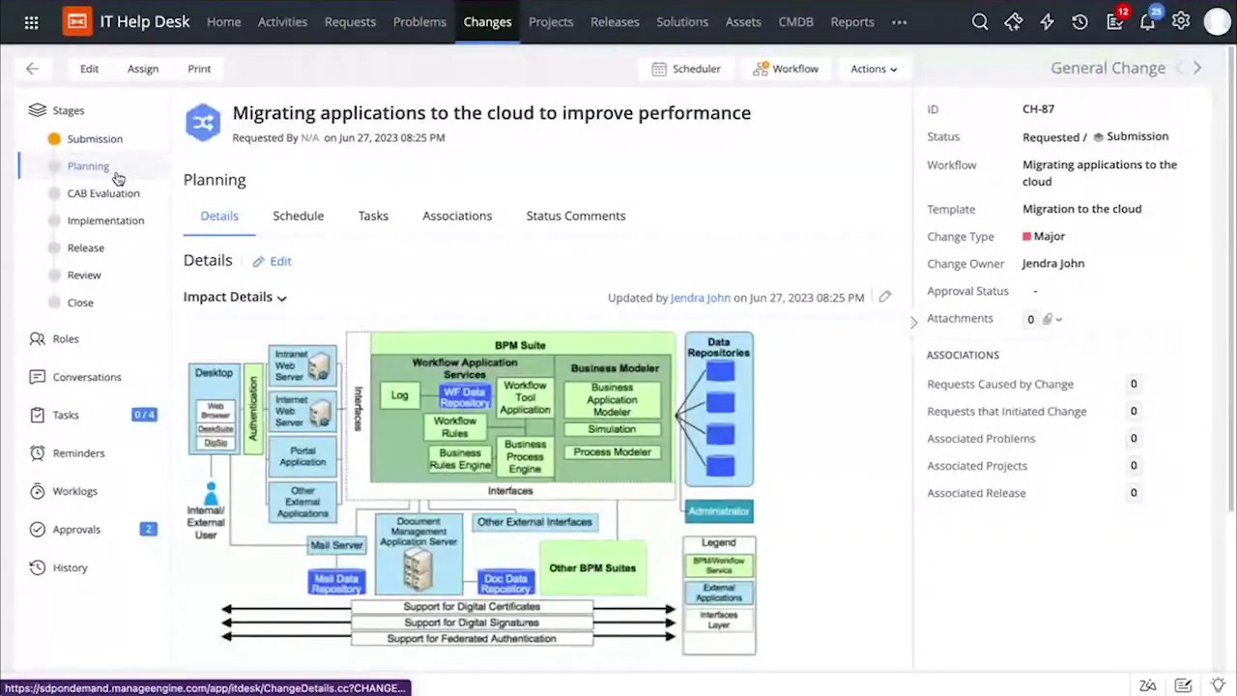
pyautogui.click(298, 221)
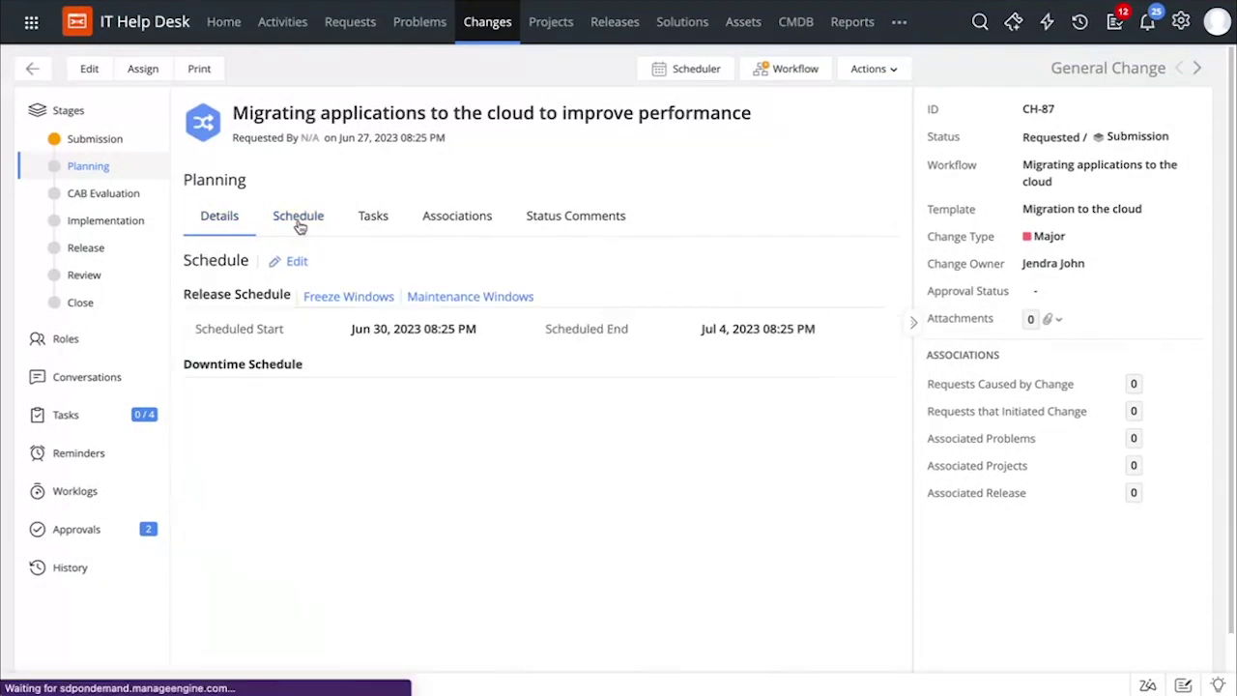
pyautogui.scroll(-1, 343, 377)
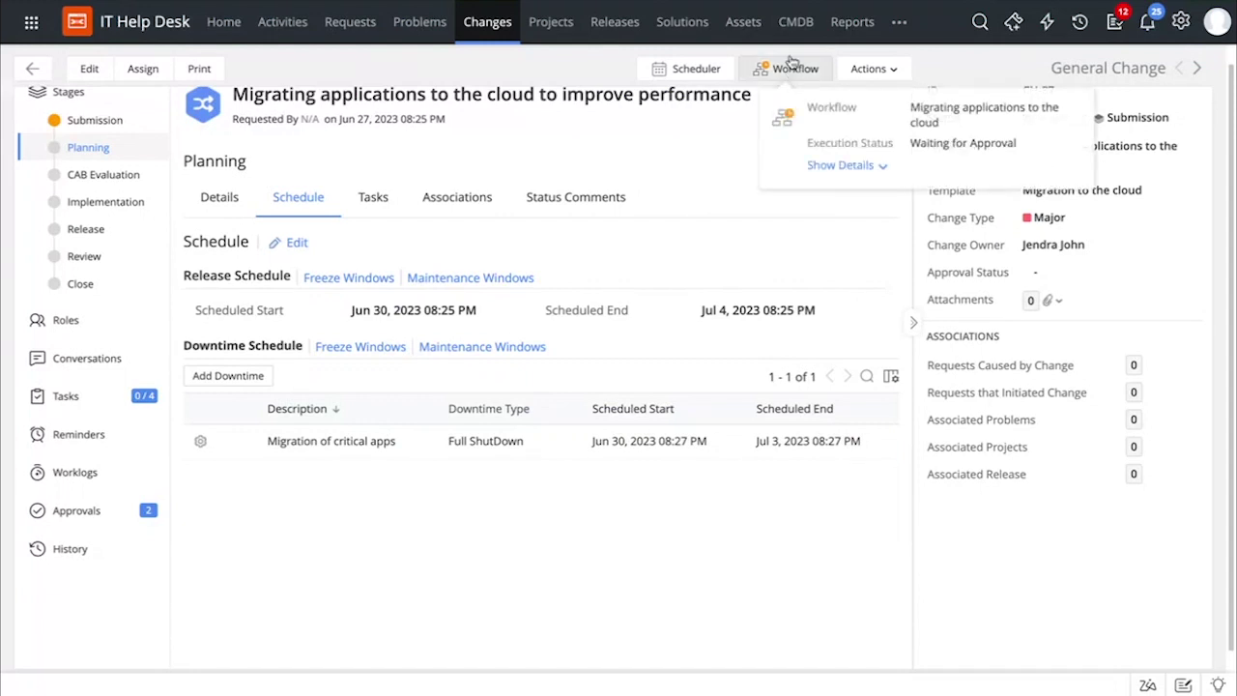
# - Open server HOUVVRNSDB2 in the CMDB and examine its downtimes and downtime summary
pyautogui.click(796, 21)
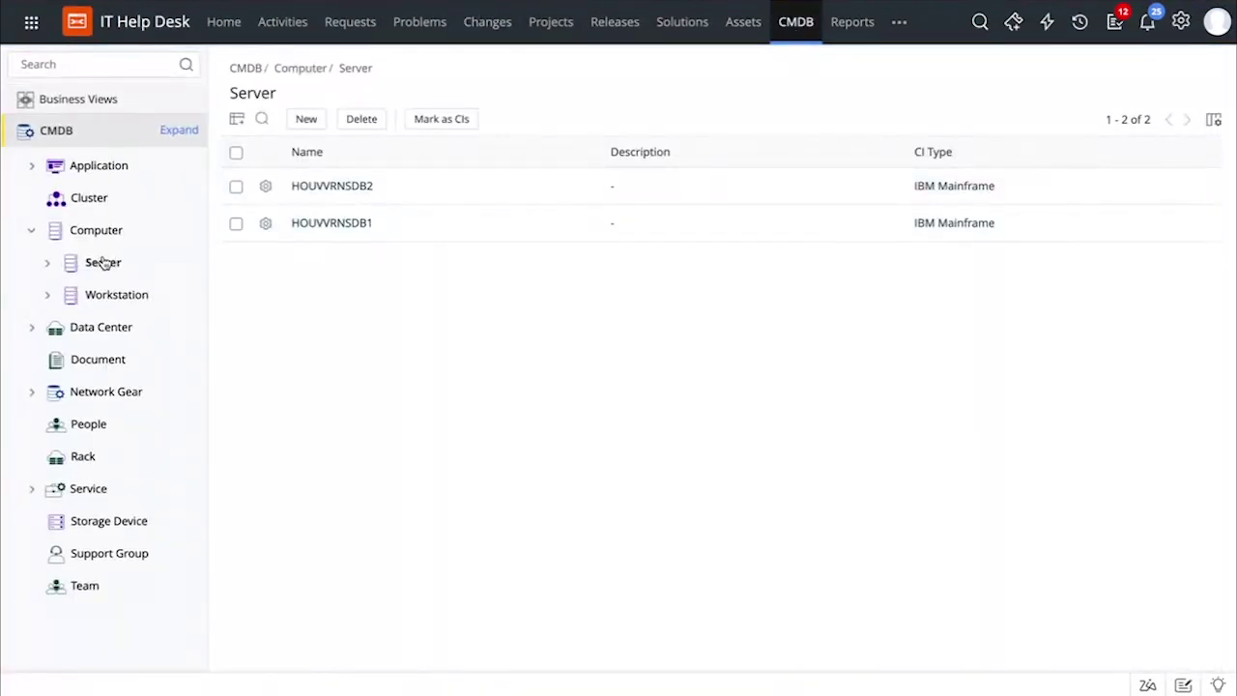
pyautogui.click(350, 191)
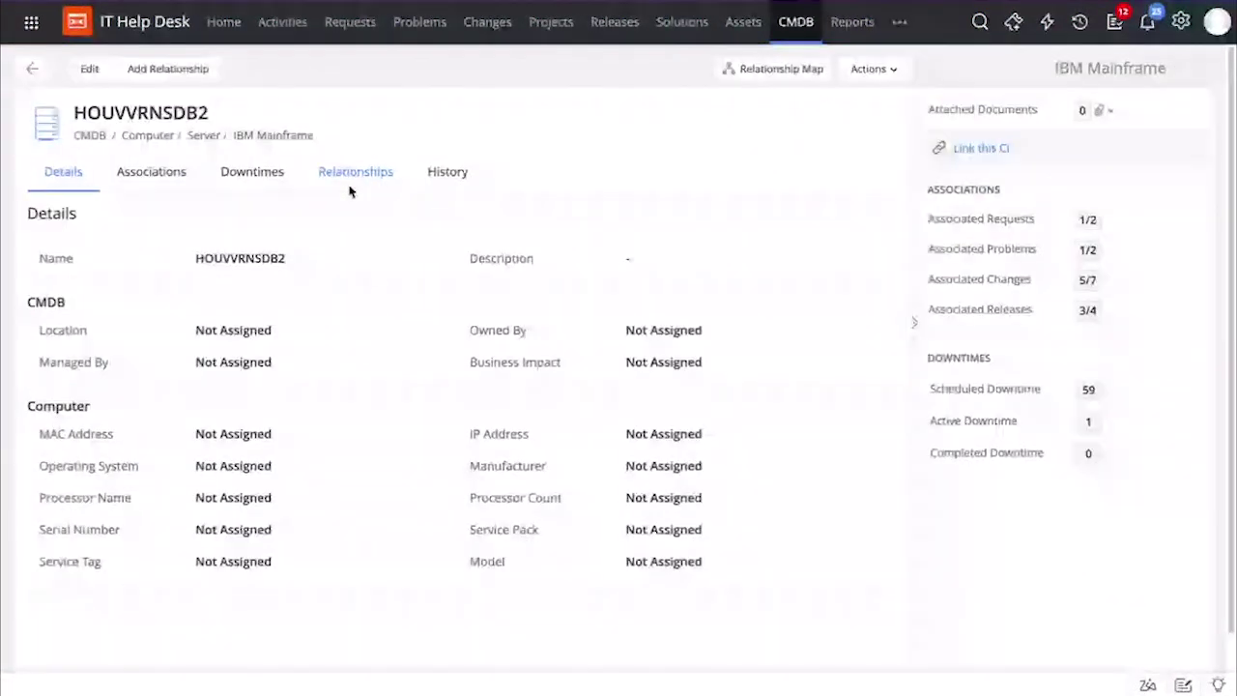
pyautogui.scroll(-1, 383, 332)
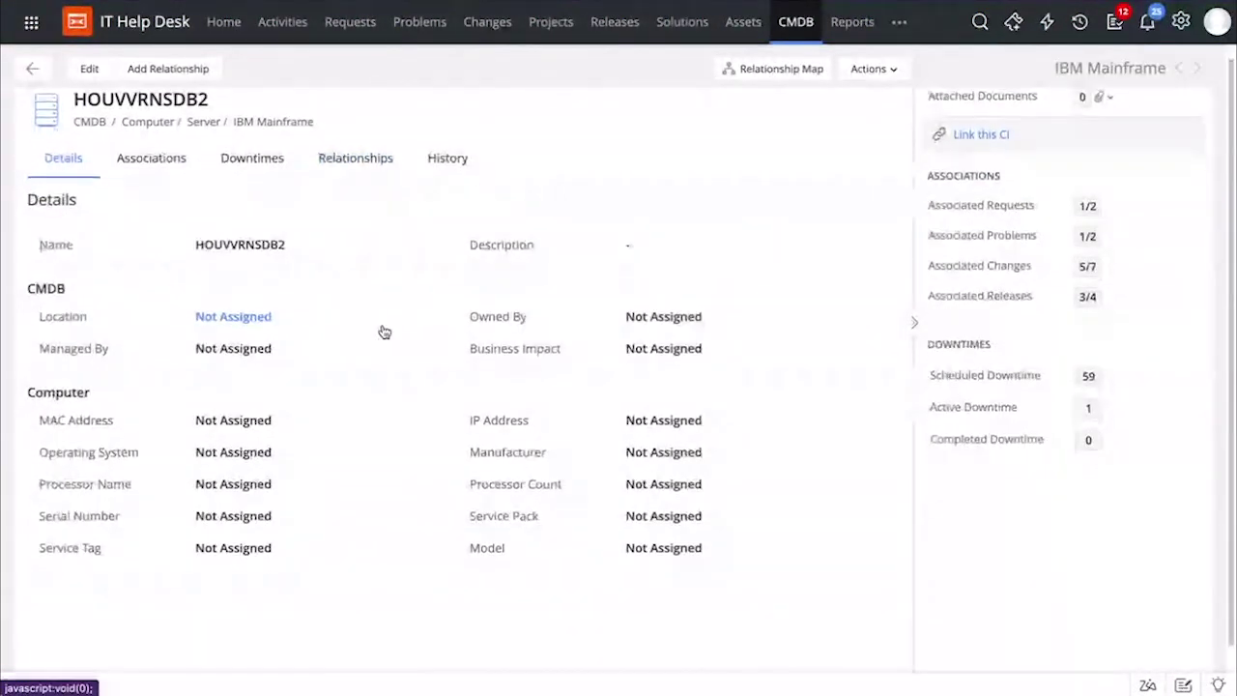
pyautogui.click(253, 157)
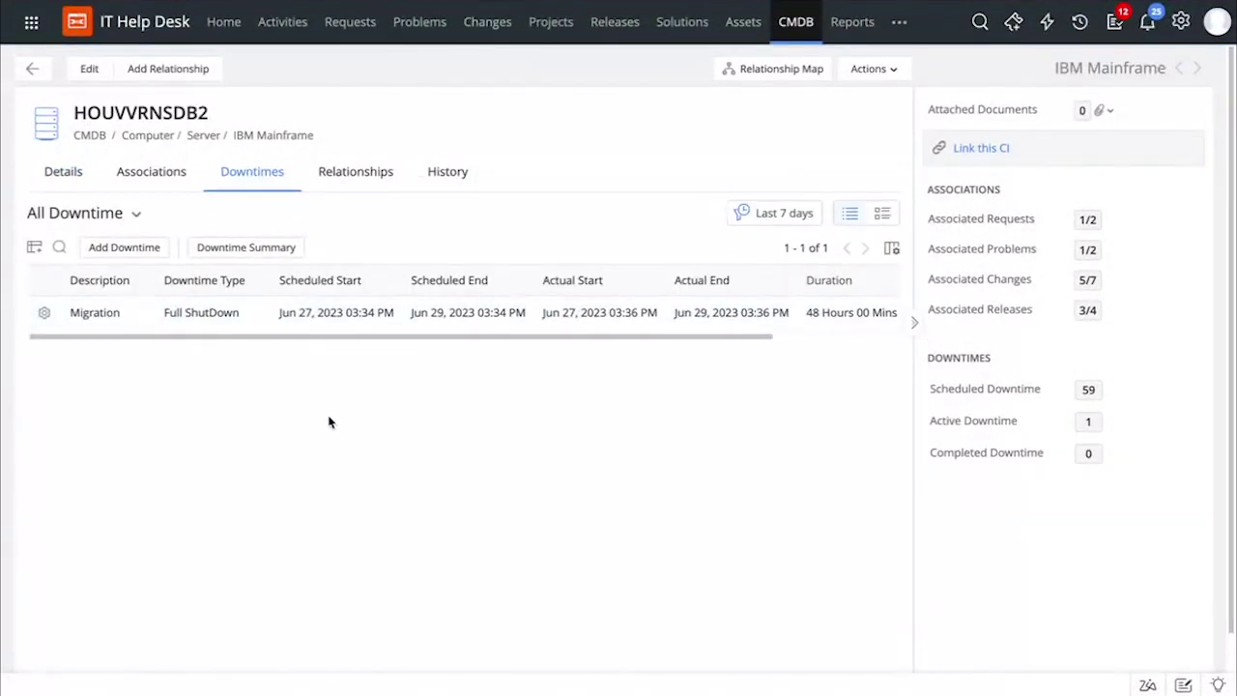
pyautogui.click(286, 248)
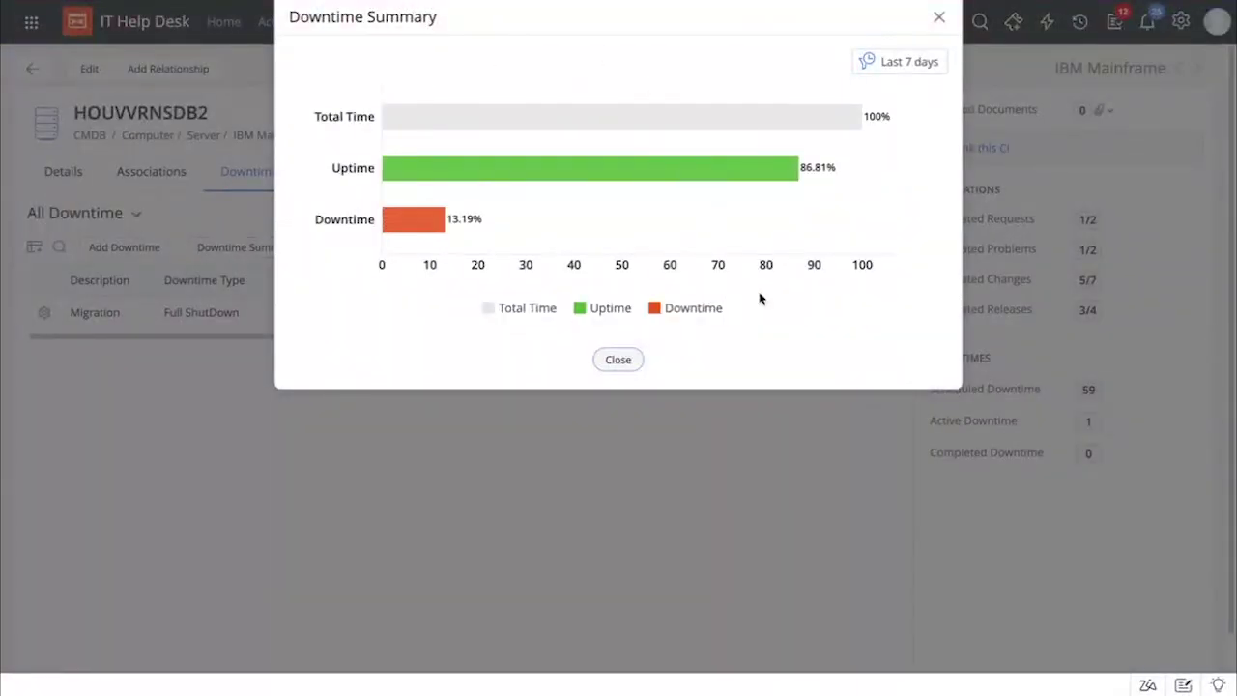
pyautogui.click(938, 18)
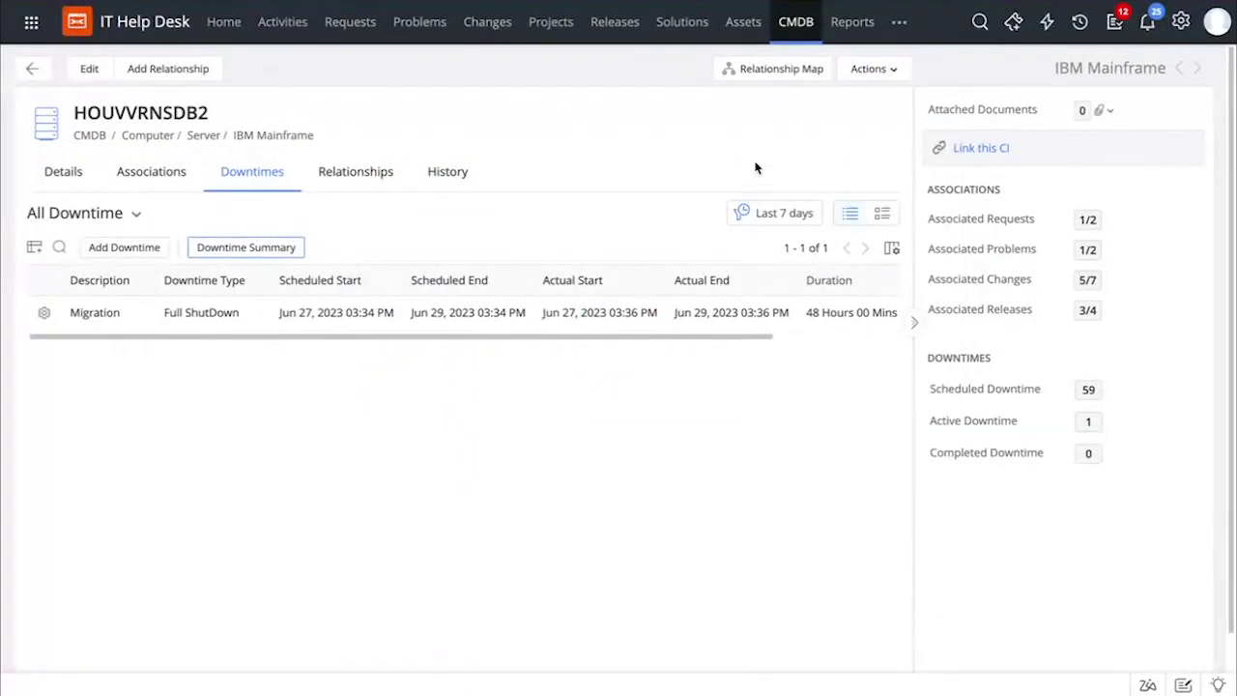
# - Examine the relationship map of HOUVVRNSDB2, then return to the changes list
pyautogui.click(792, 73)
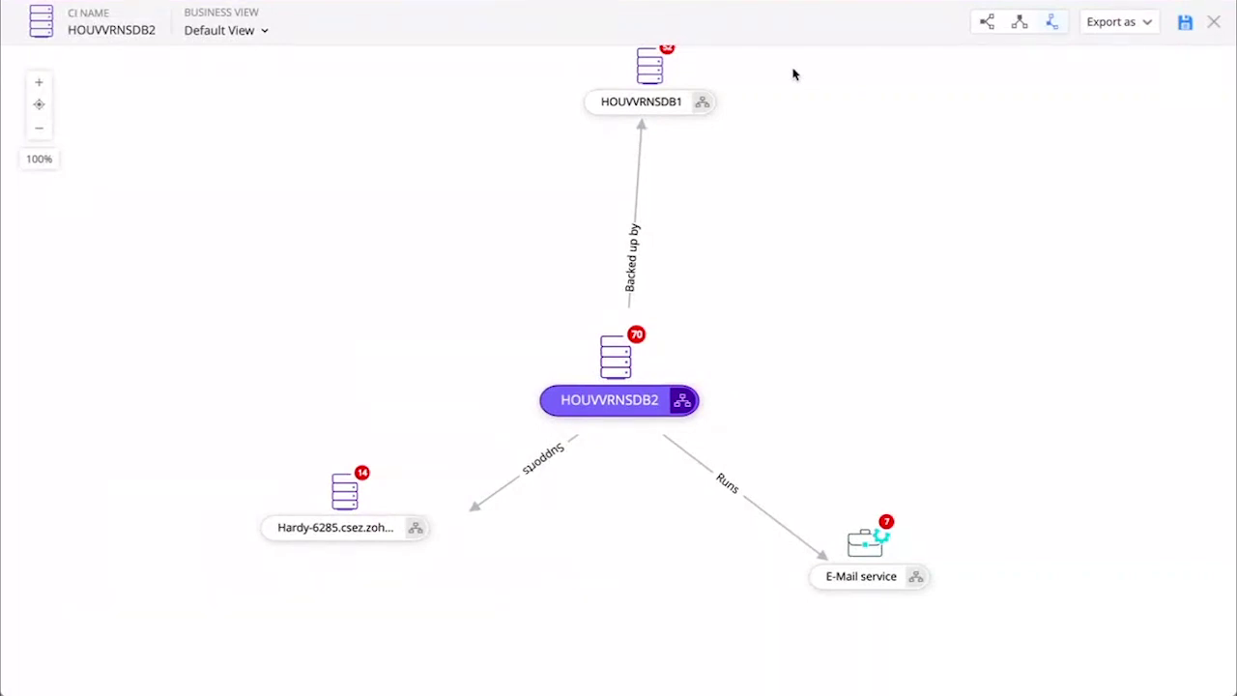
pyautogui.moveTo(638, 341)
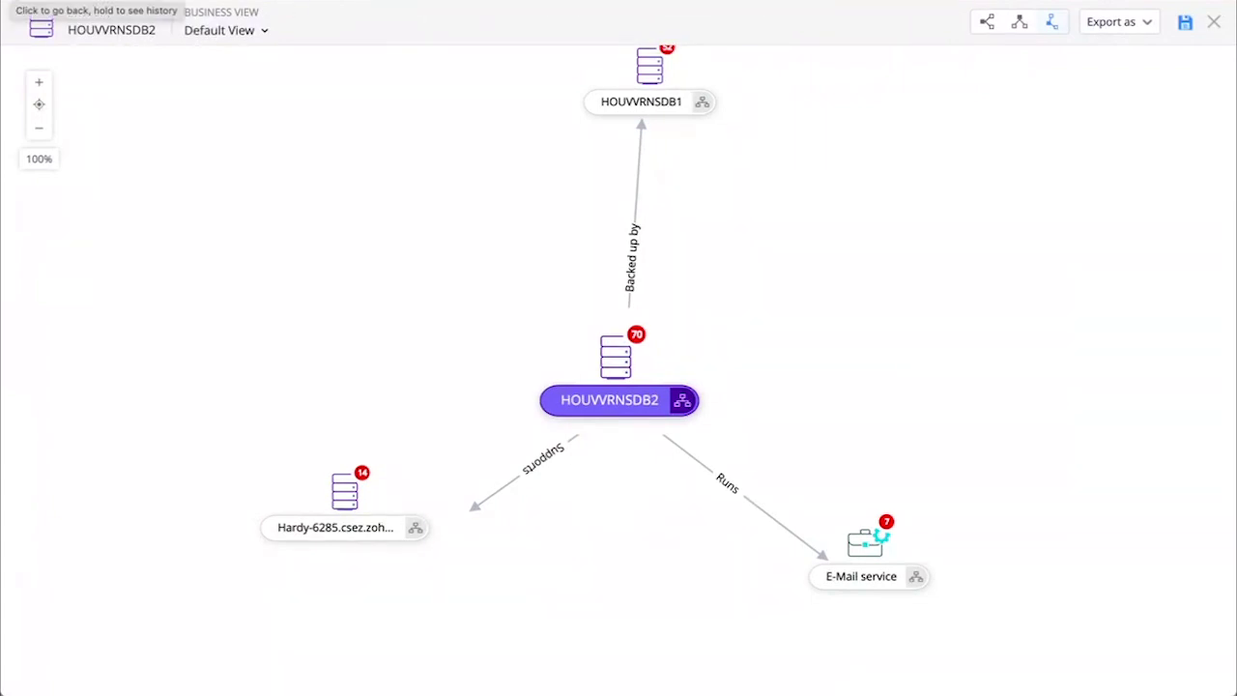
pyautogui.click(14, 2)
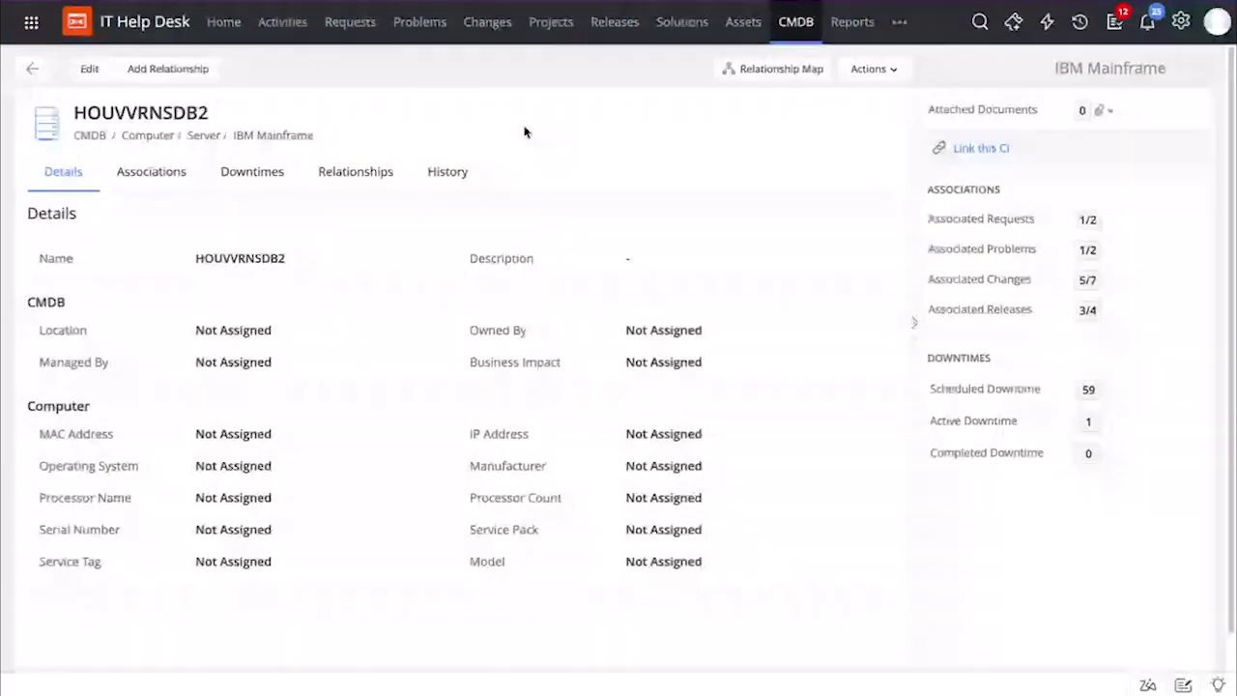
pyautogui.click(493, 31)
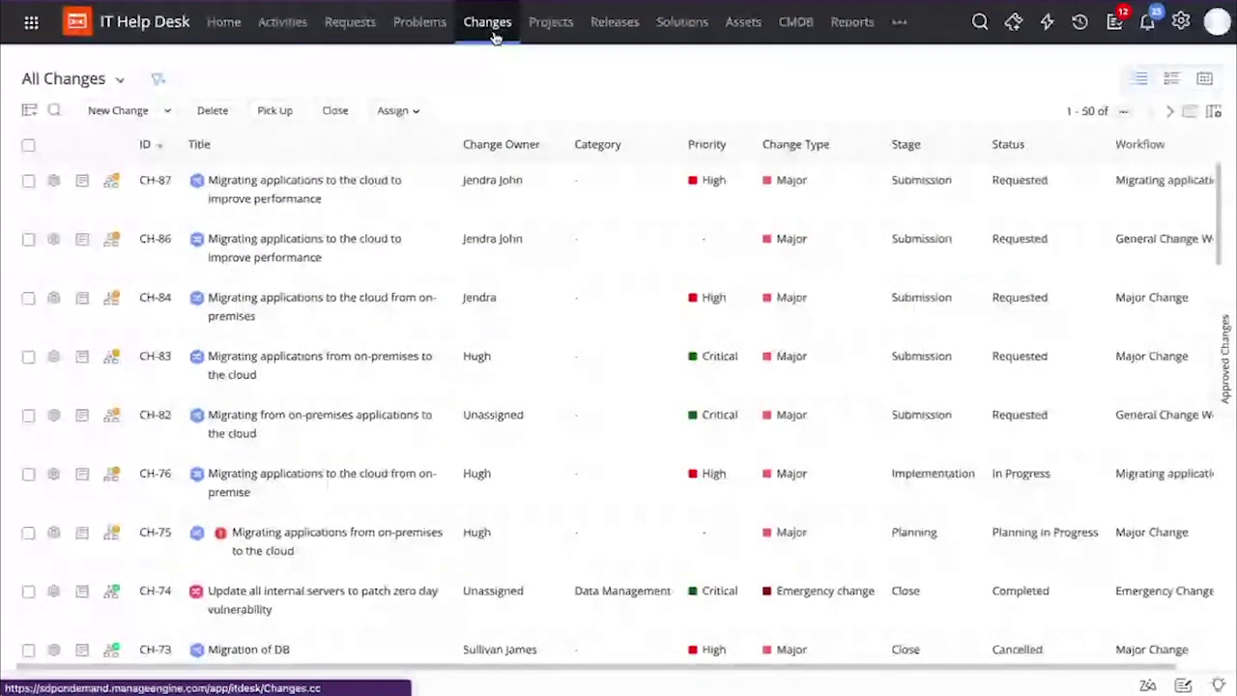
# - Open the Migration to the cloud change template for editing from the setup's change templates
pyautogui.click(1181, 23)
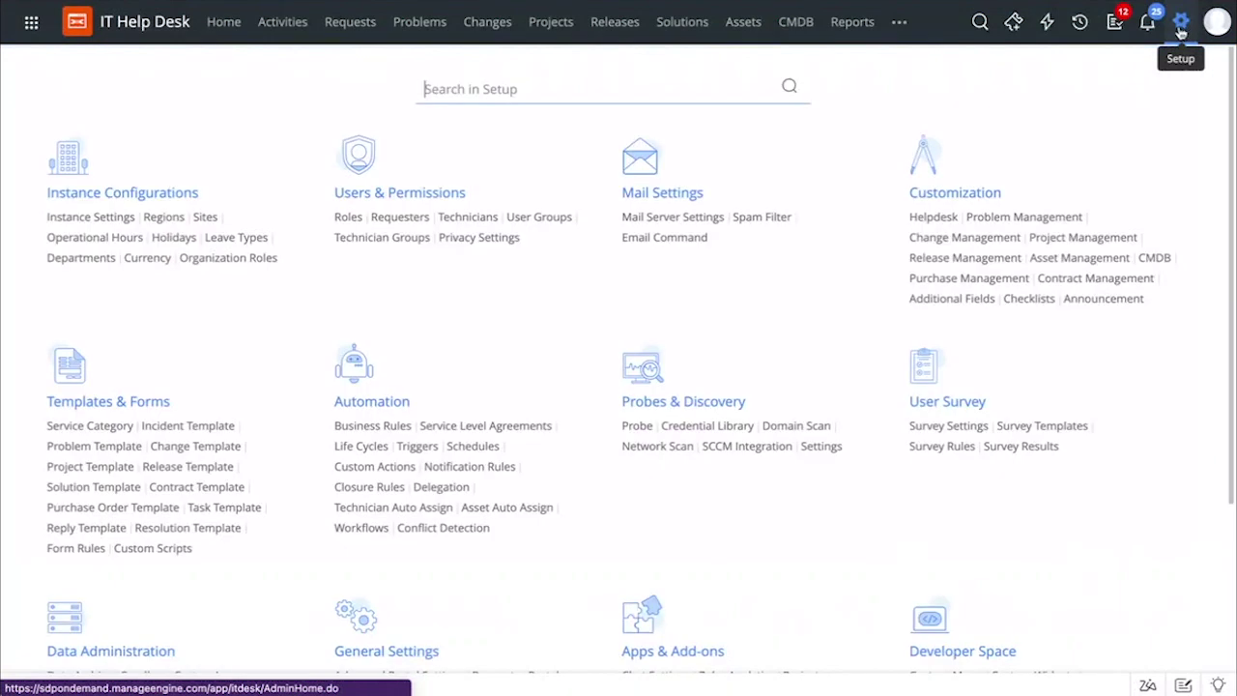
pyautogui.scroll(-1, 444, 353)
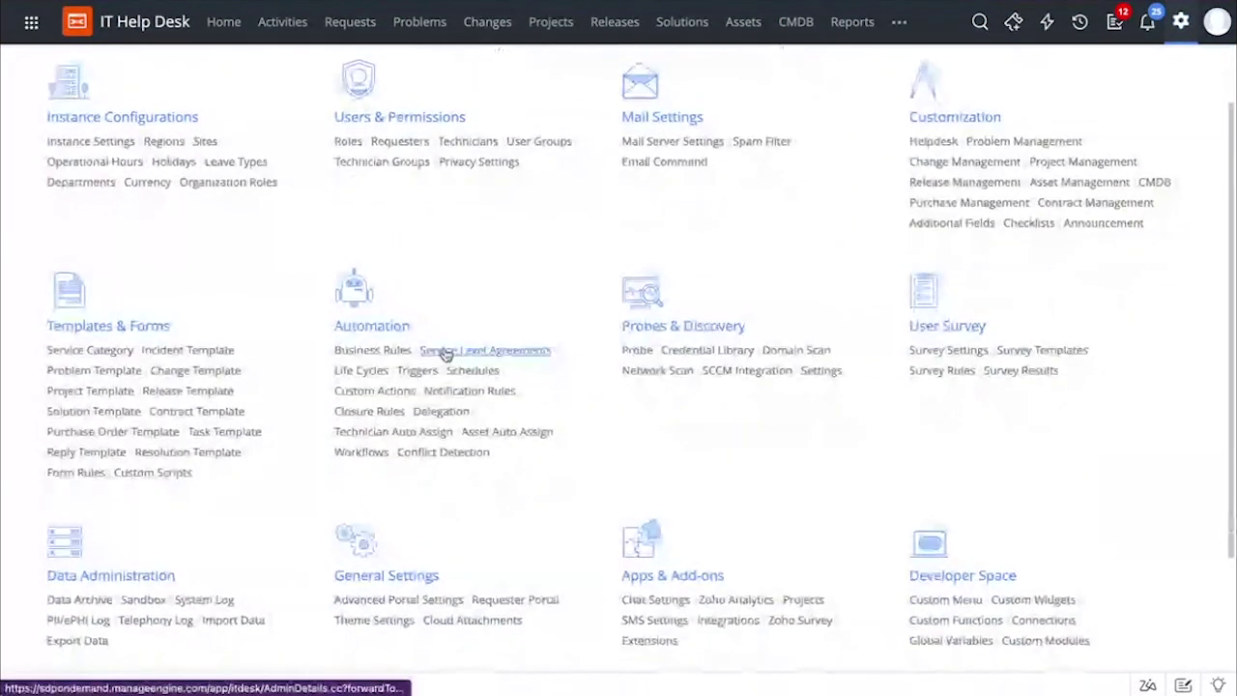
pyautogui.click(204, 372)
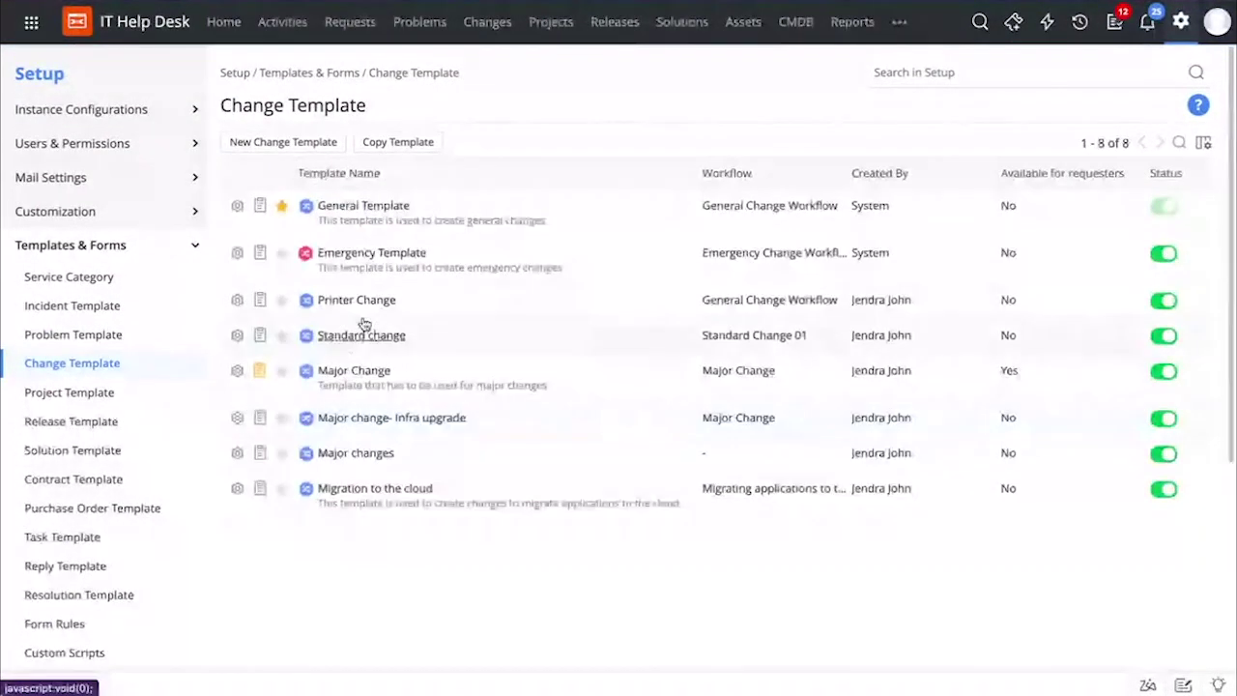
pyautogui.click(237, 491)
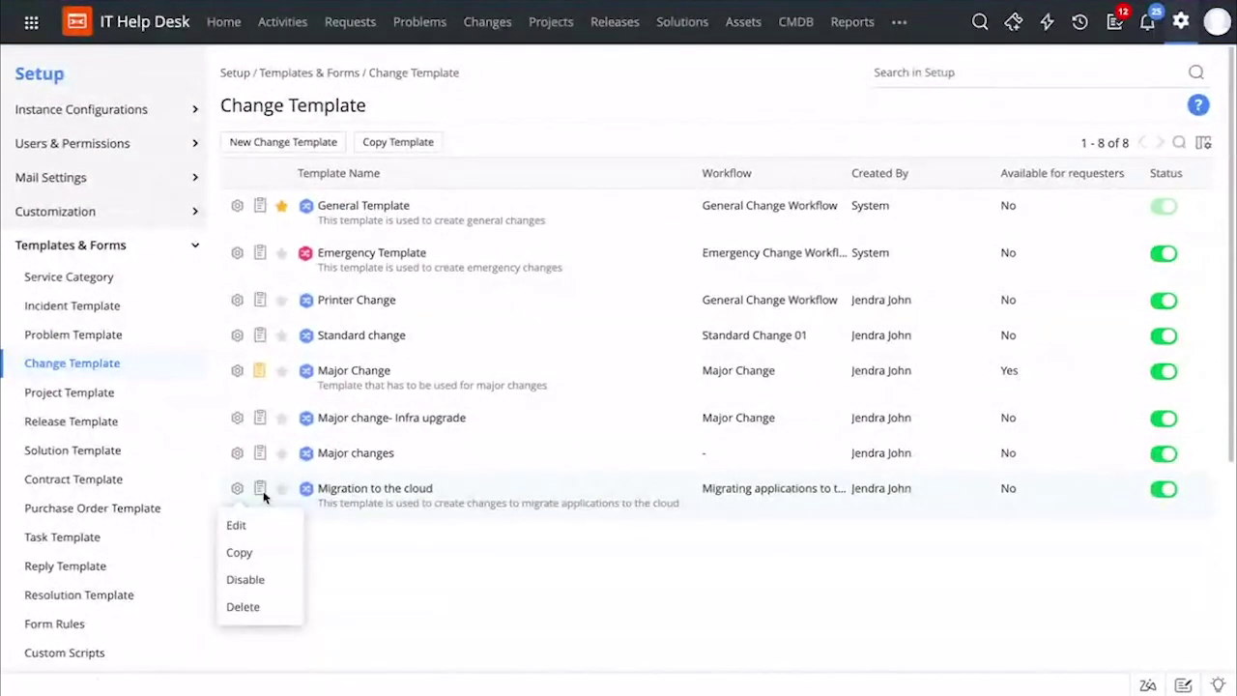
pyautogui.click(277, 525)
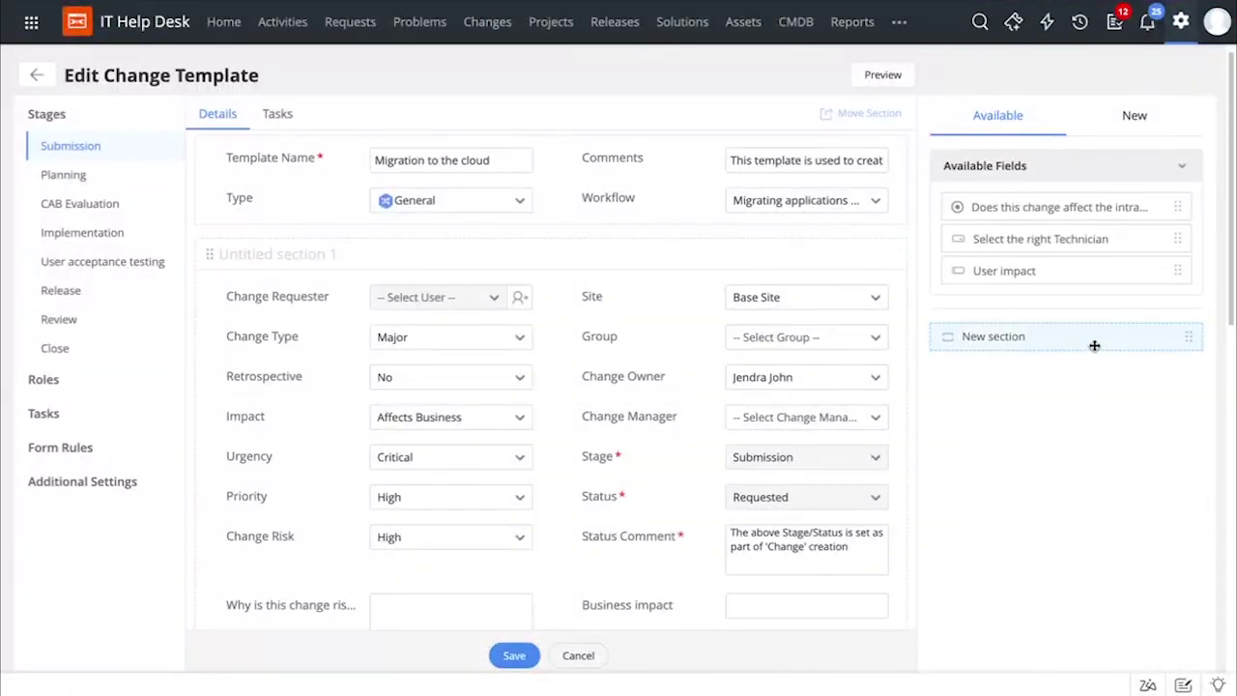
# - Add an empty section above the first section of the template's submission form and show the new field types
pyautogui.moveTo(1094, 345)
pyautogui.mouseDown()
pyautogui.moveTo(571, 240)
pyautogui.moveTo(944, 336)
pyautogui.moveTo(1076, 342)
pyautogui.mouseUp()
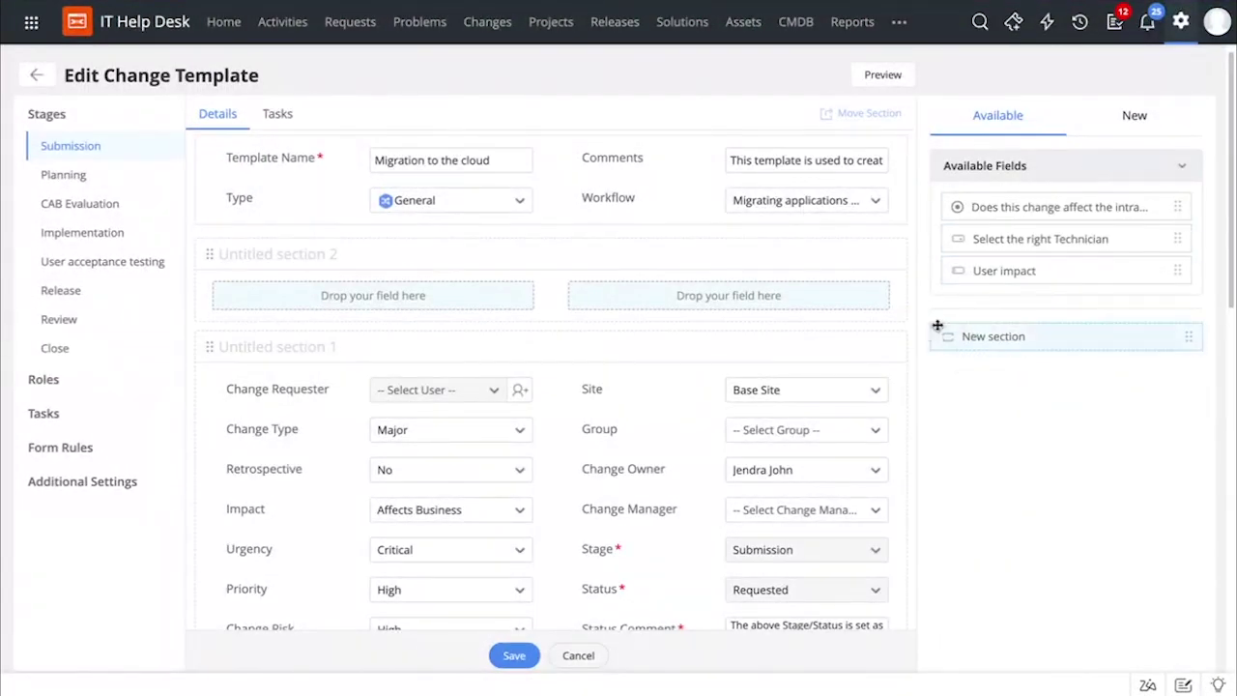
pyautogui.click(1135, 117)
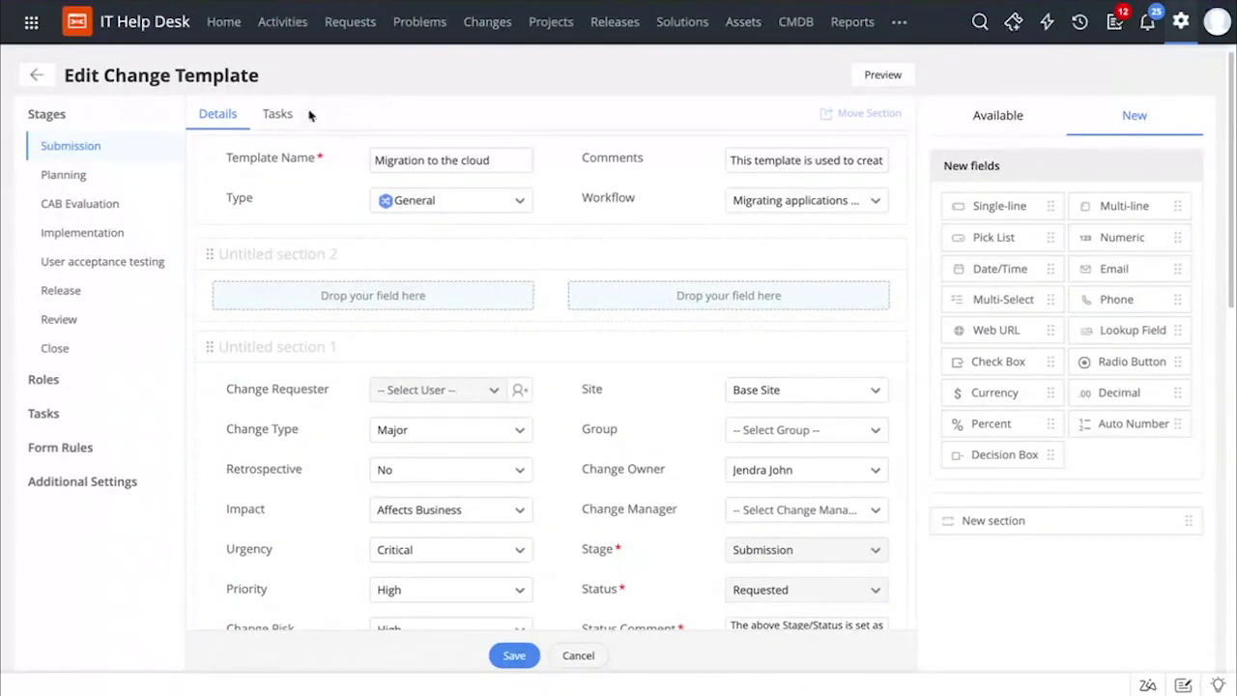
# - Review the submission form's prefilled services, assets, CIs, reason for change, title and description
pyautogui.scroll(-10, 422, 435)
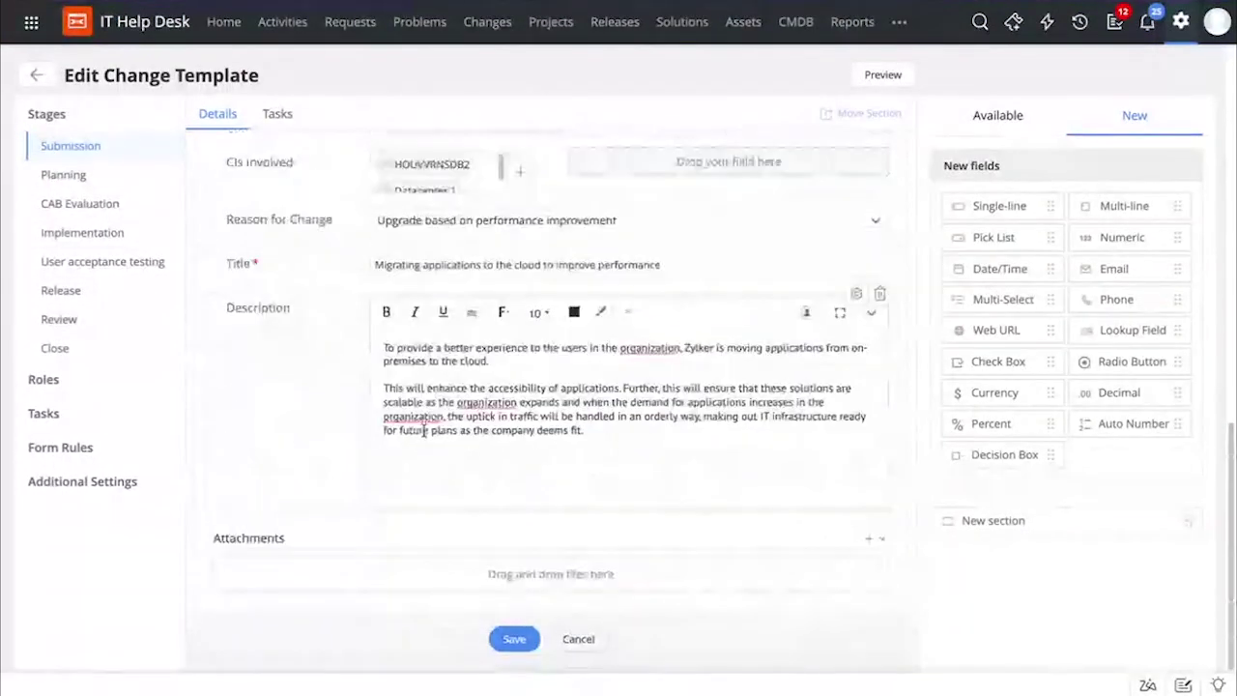
pyautogui.scroll(3, 423, 432)
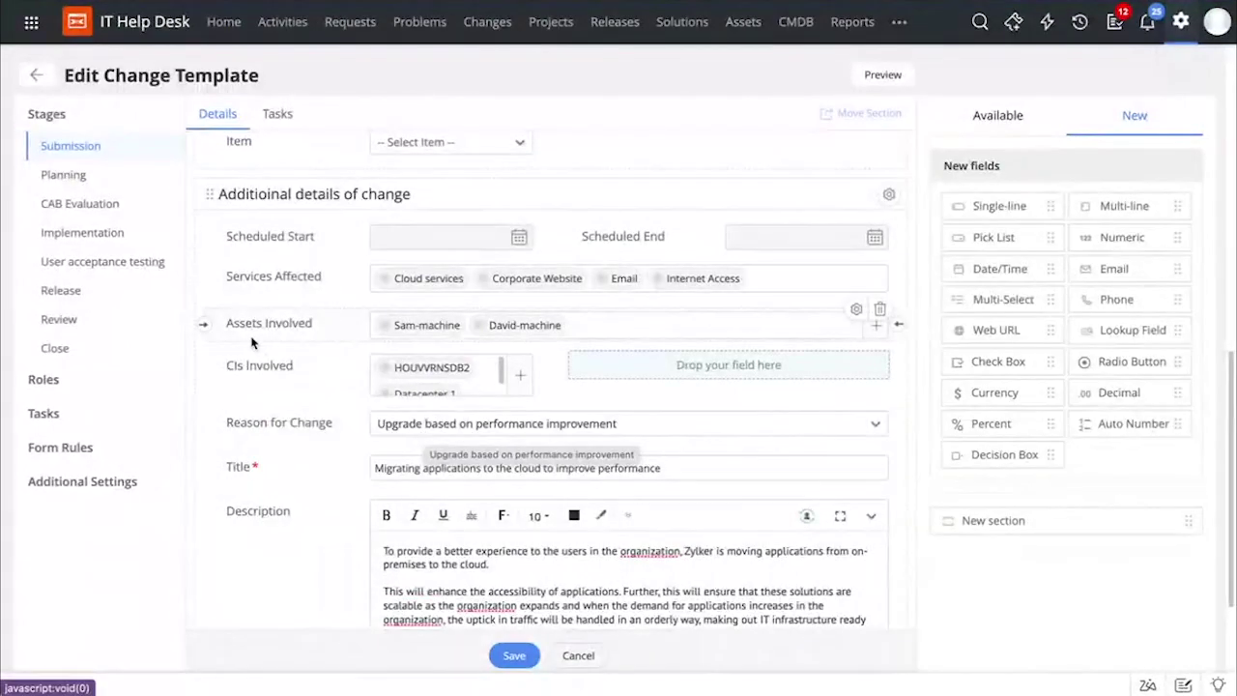
pyautogui.scroll(-3, 327, 409)
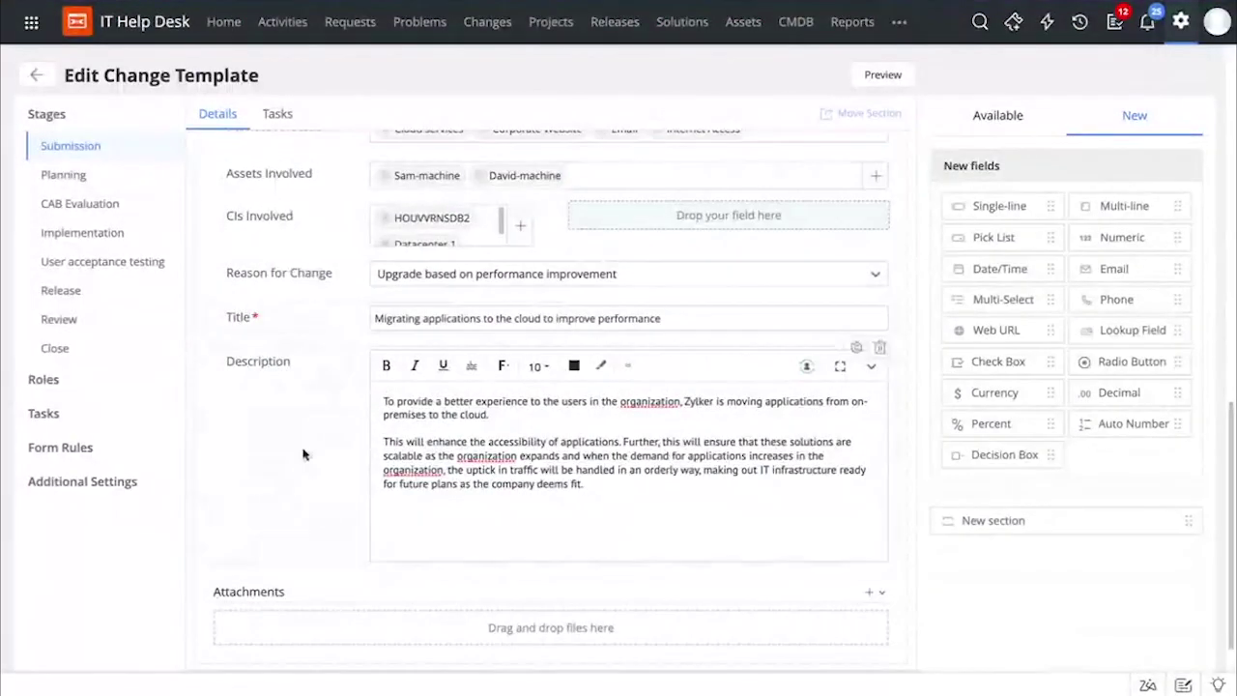
pyautogui.scroll(-1, 303, 454)
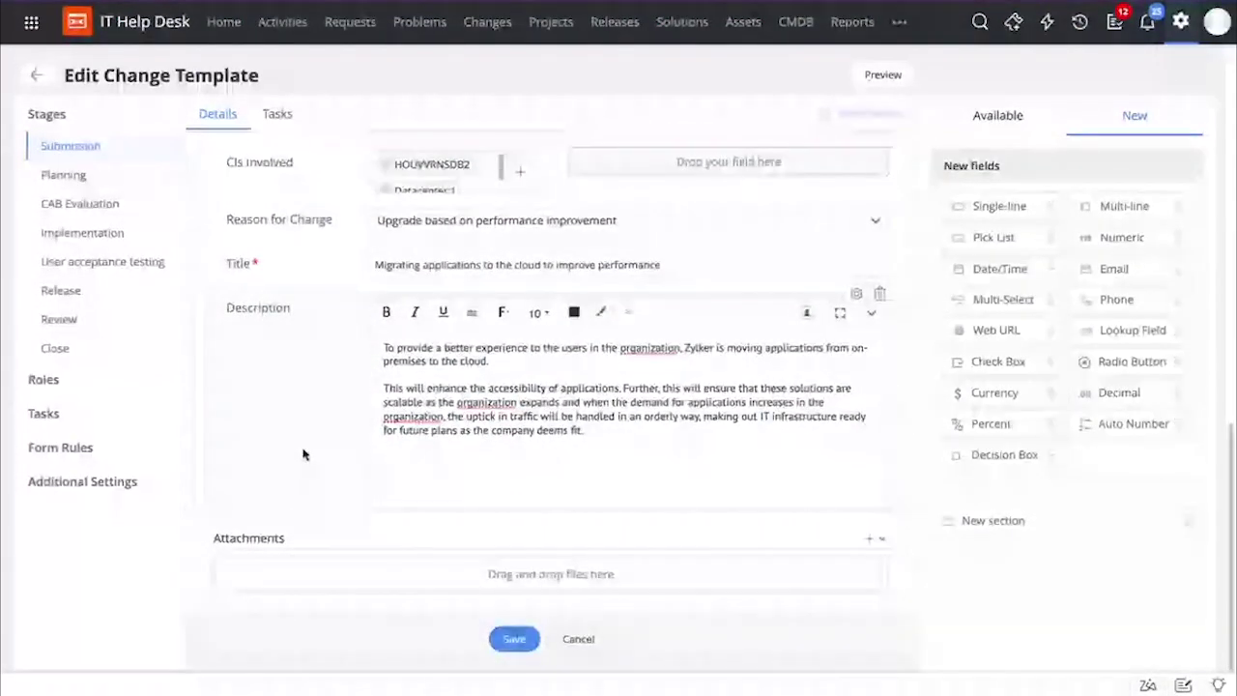
# - Switch to the template's Planning stage and review its impact details, rollout plan, backout plan and checklist
pyautogui.click(103, 178)
pyautogui.click(693, 389)
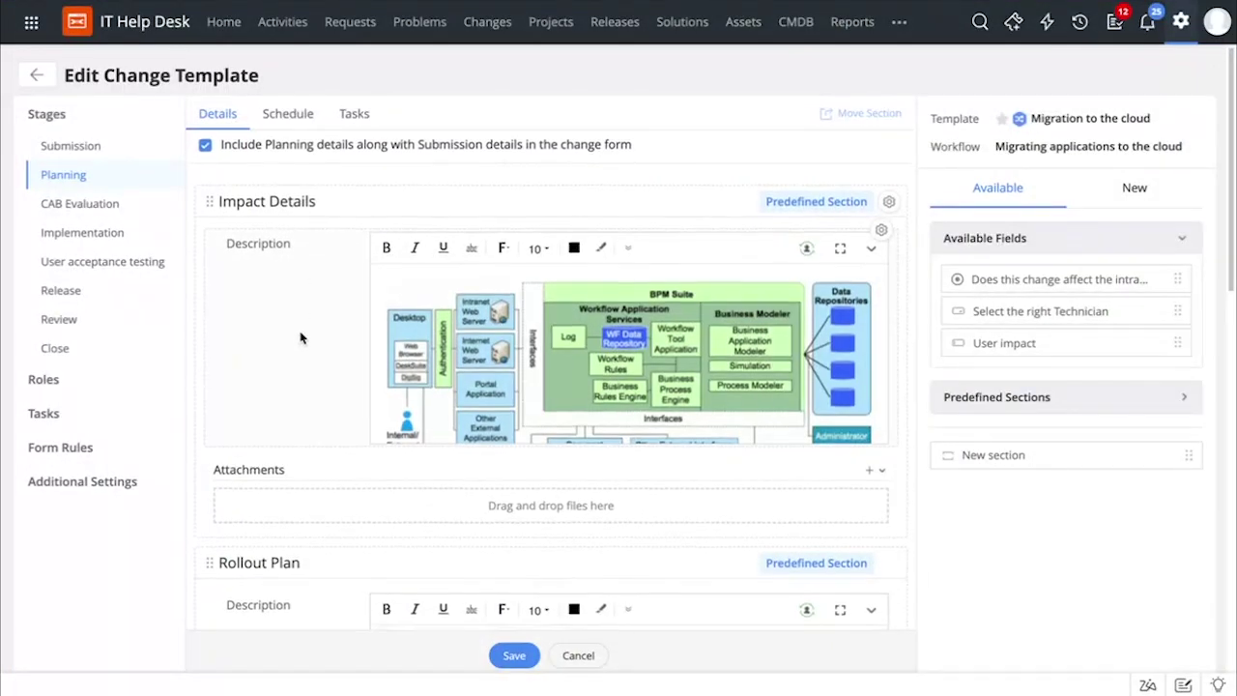
pyautogui.scroll(-1, 300, 338)
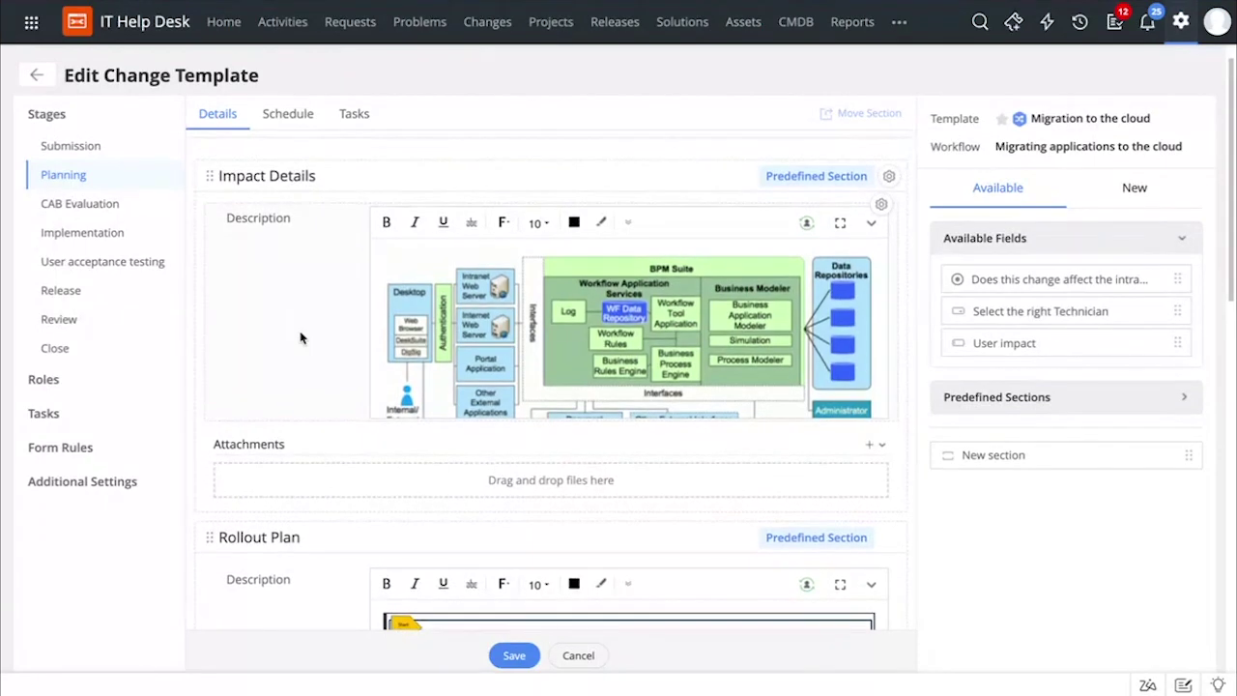
pyautogui.scroll(-5, 299, 338)
pyautogui.scroll(-10, 299, 337)
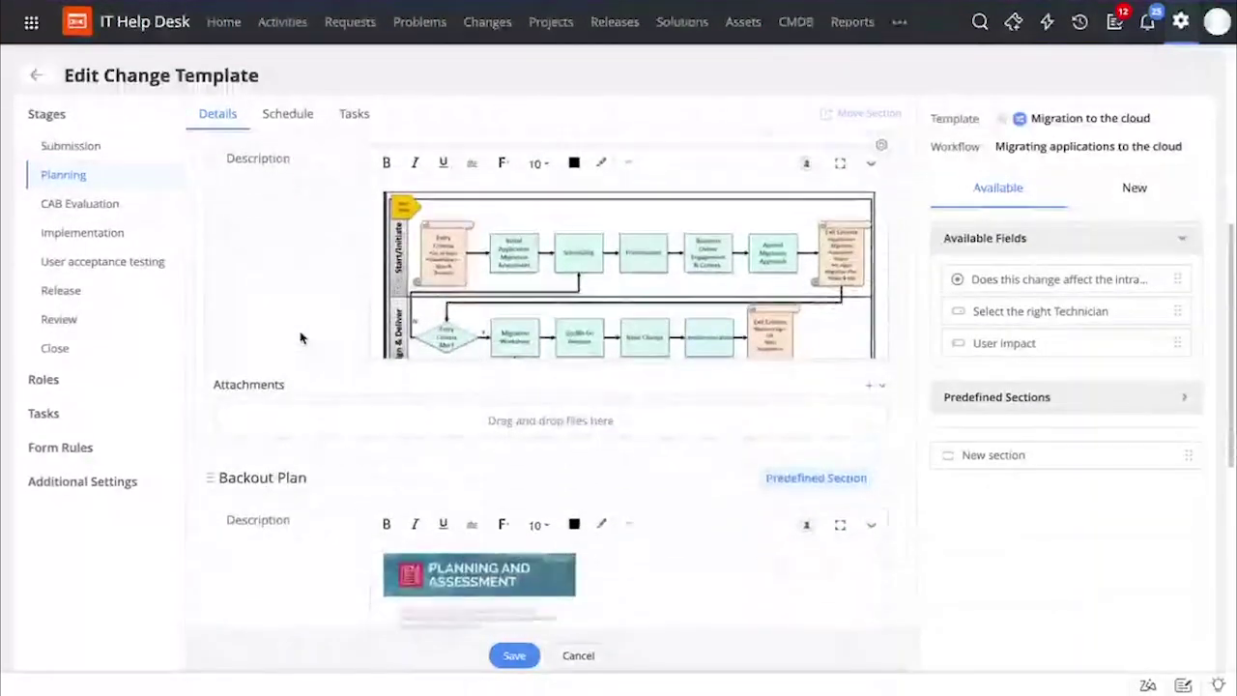
pyautogui.scroll(-2, 299, 337)
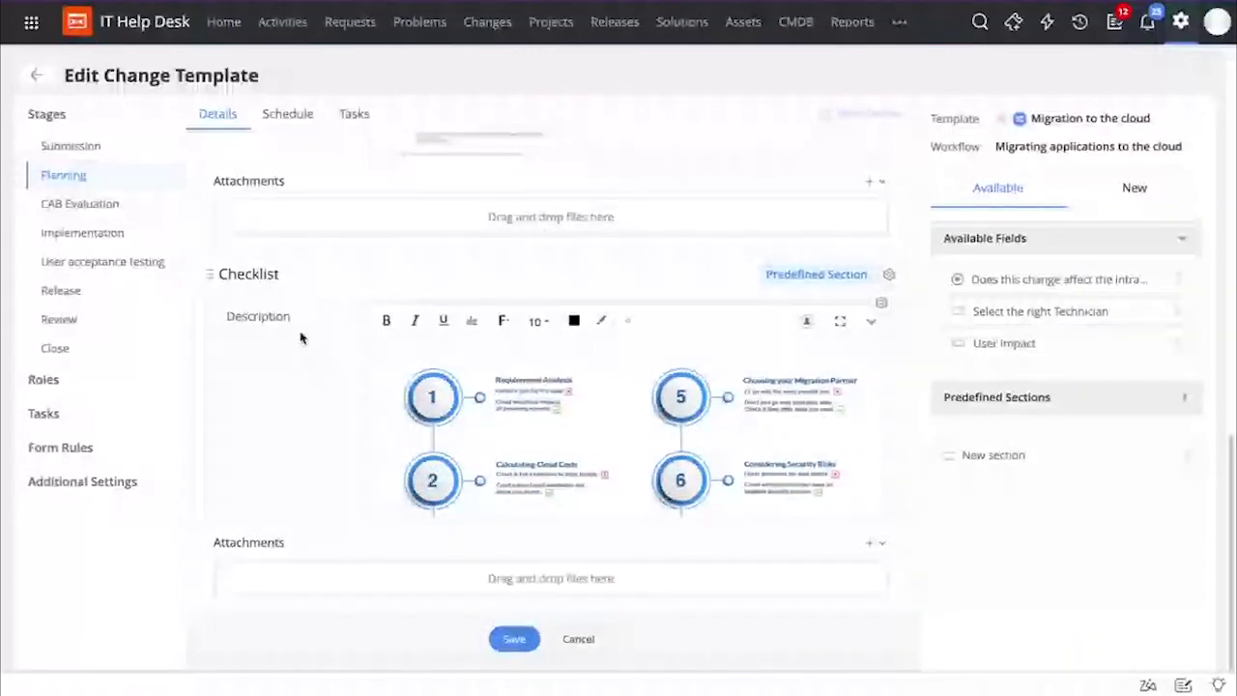
pyautogui.scroll(12, 300, 337)
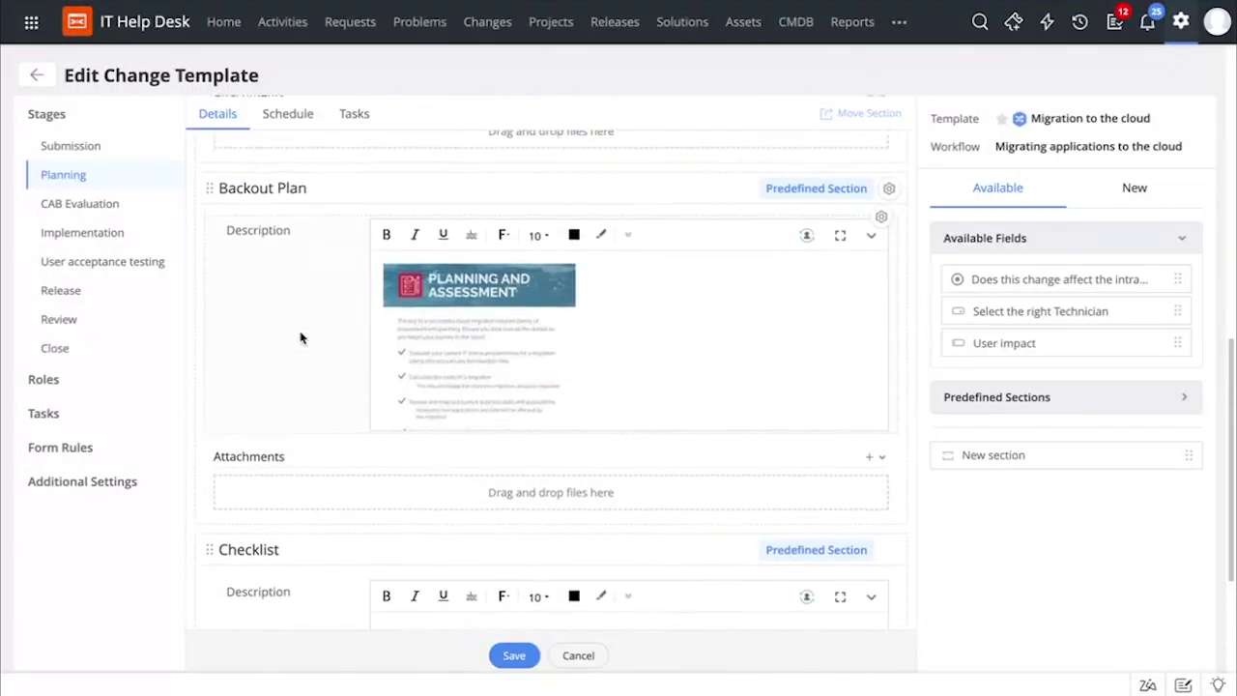
pyautogui.scroll(6, 299, 337)
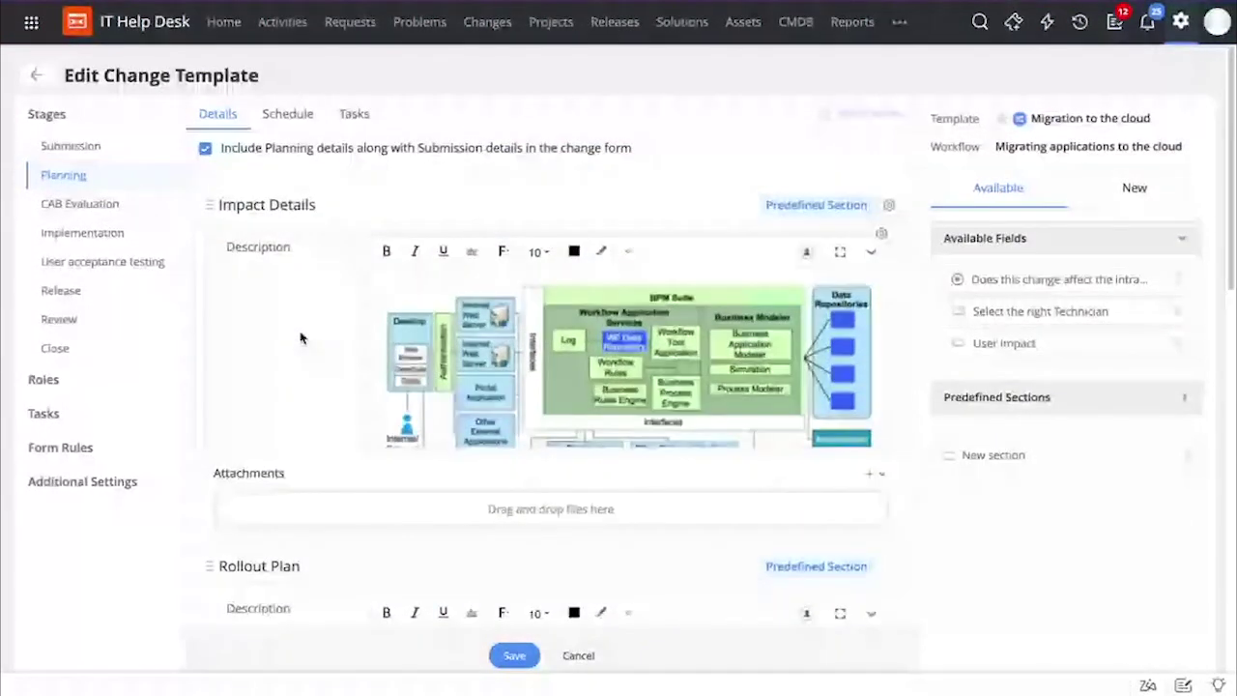
# - Examine the Planning stage's schedule and tasks, and the CAB Evaluation stage's details and tasks
pyautogui.click(296, 117)
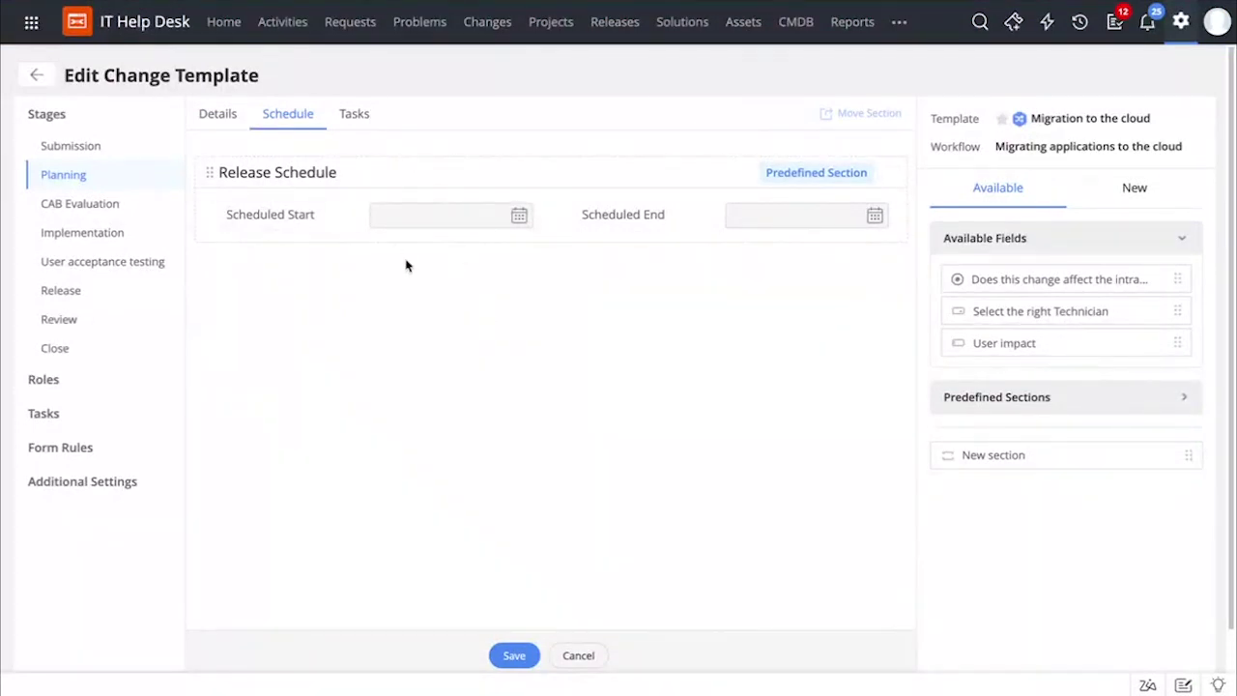
pyautogui.click(359, 123)
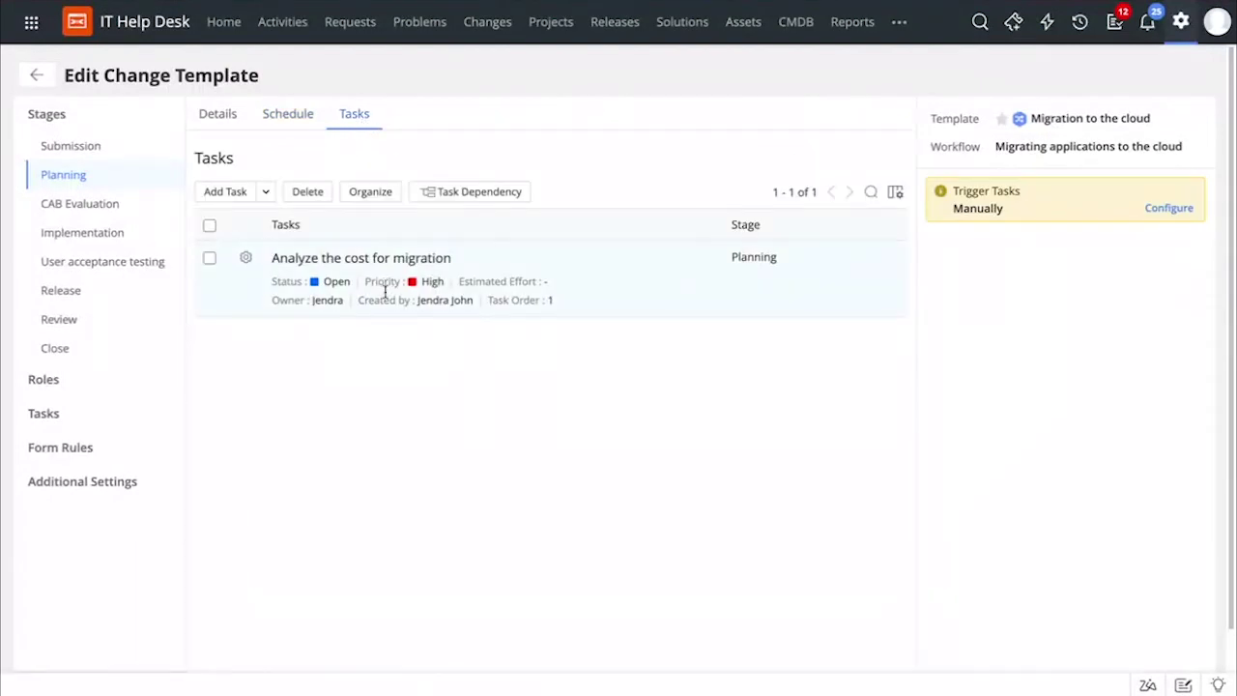
pyautogui.click(75, 204)
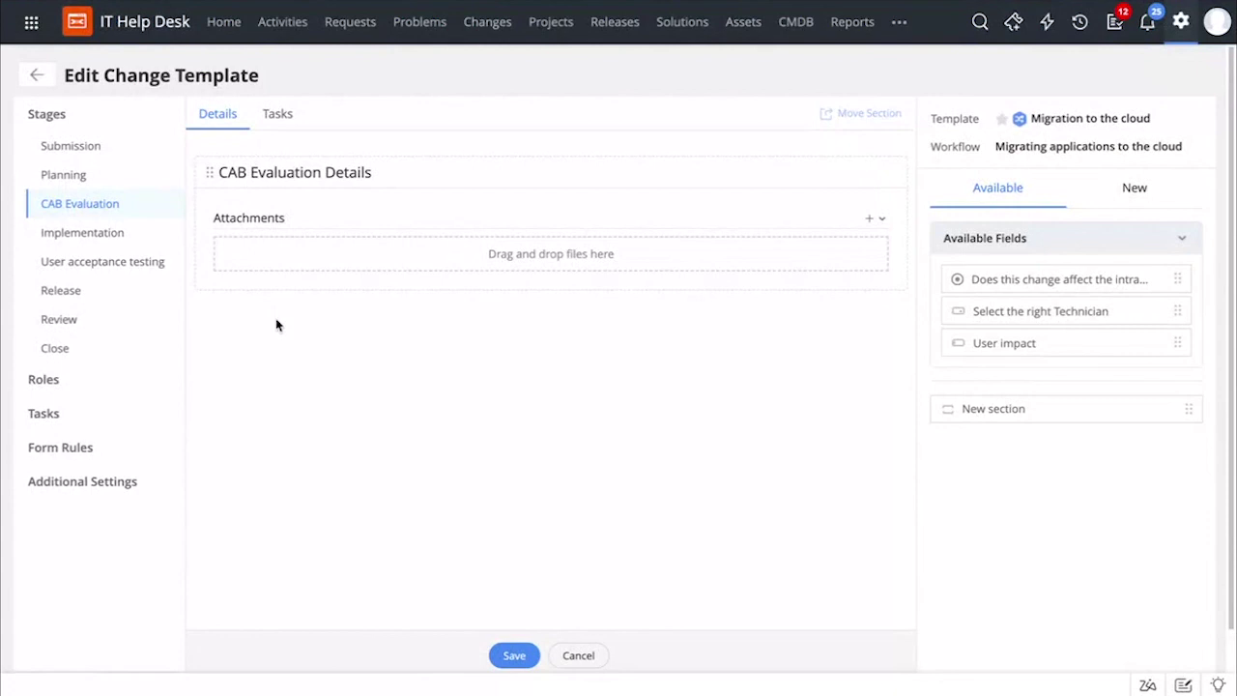
pyautogui.click(281, 115)
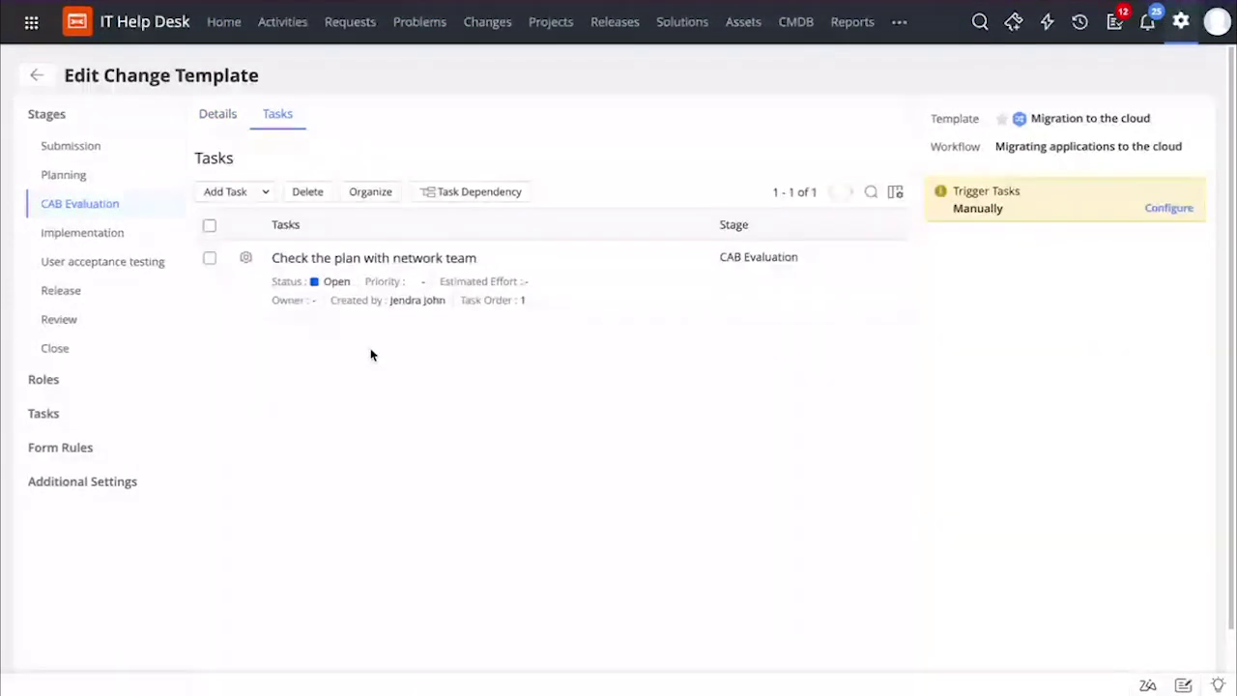
# - Review the Implementation stage's details and tasks, and the User acceptance testing stage's schedule, description and test plans
pyautogui.click(143, 239)
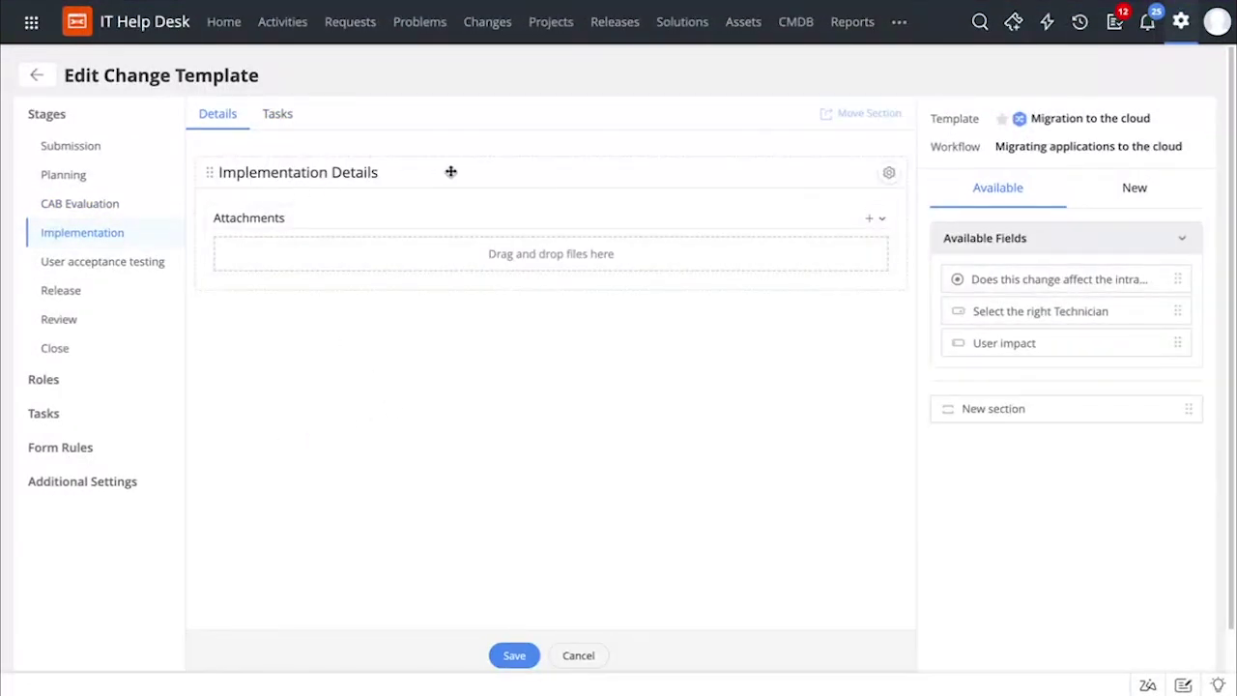
pyautogui.click(280, 116)
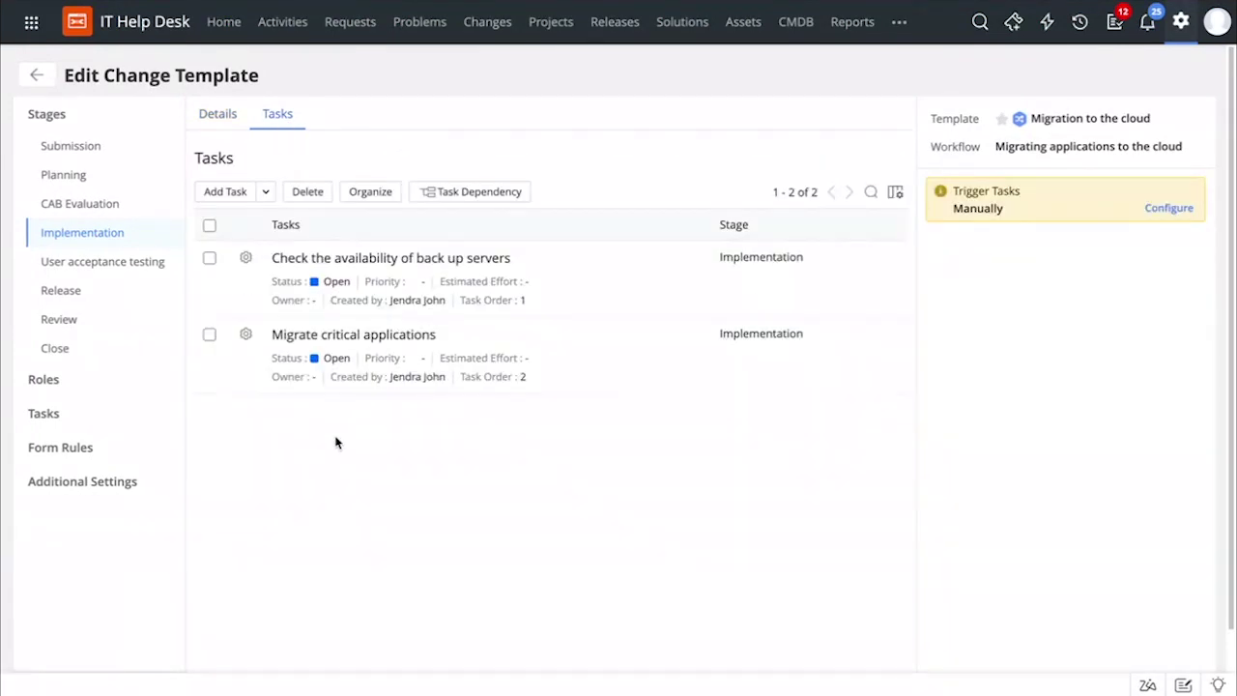
pyautogui.click(147, 270)
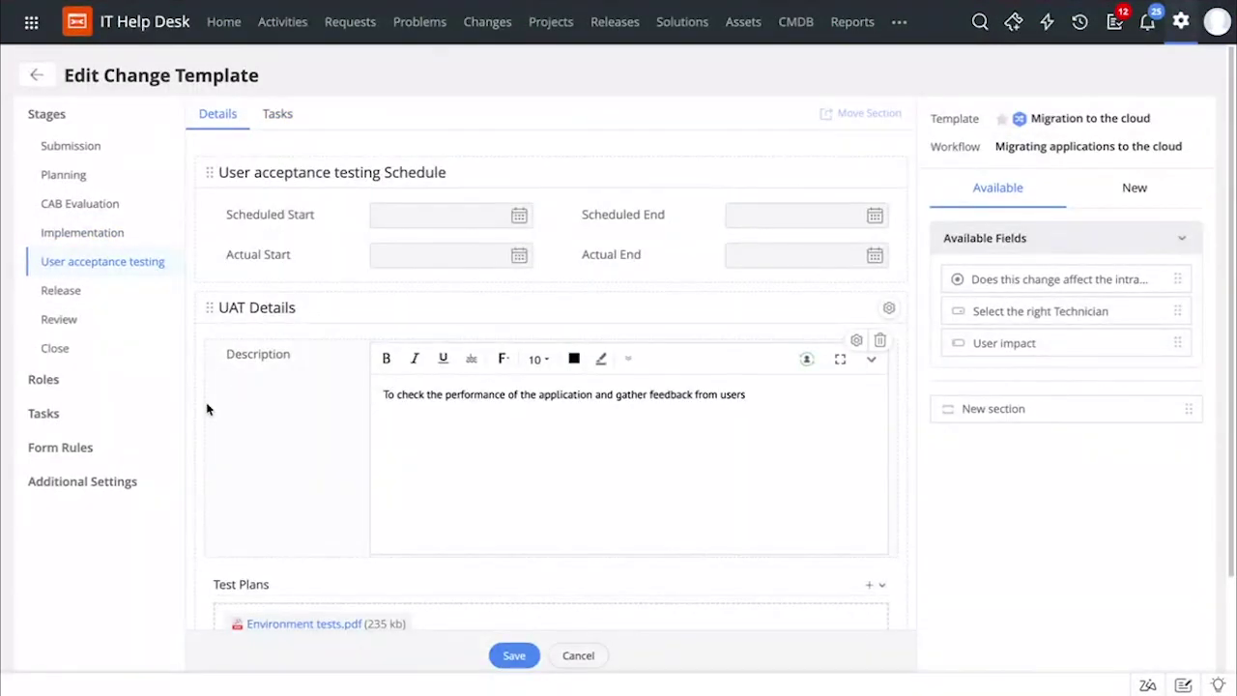
pyautogui.scroll(-1, 241, 416)
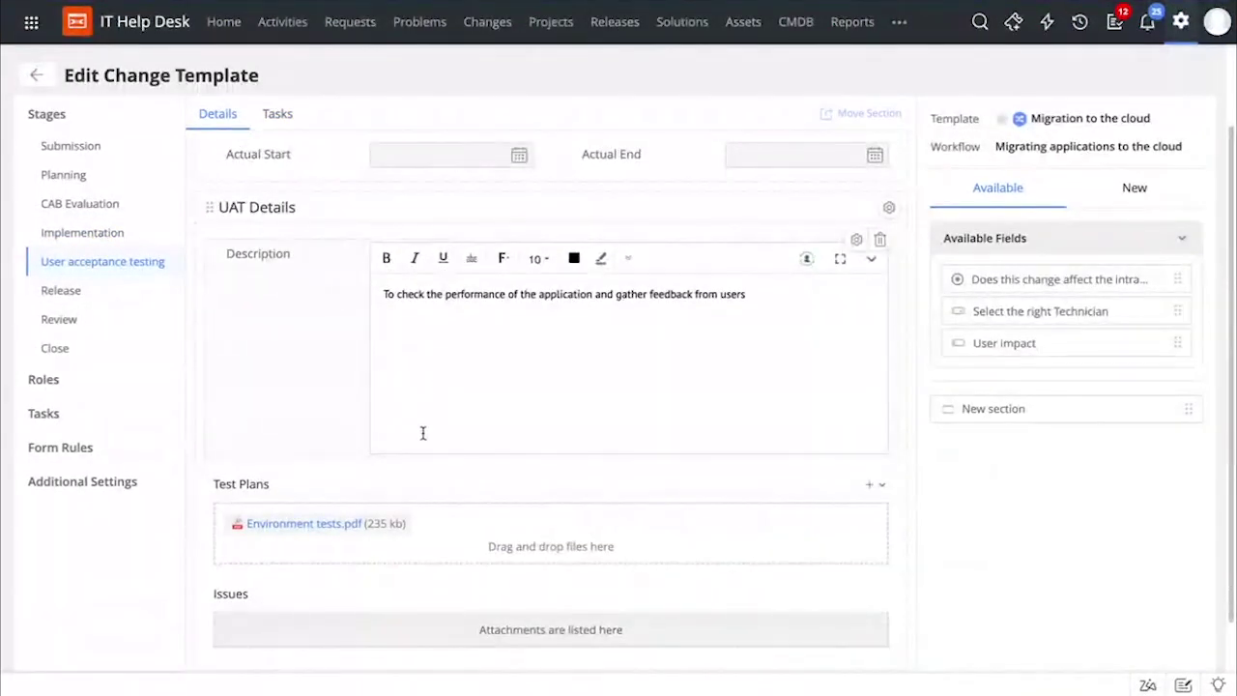
pyautogui.scroll(-1, 247, 447)
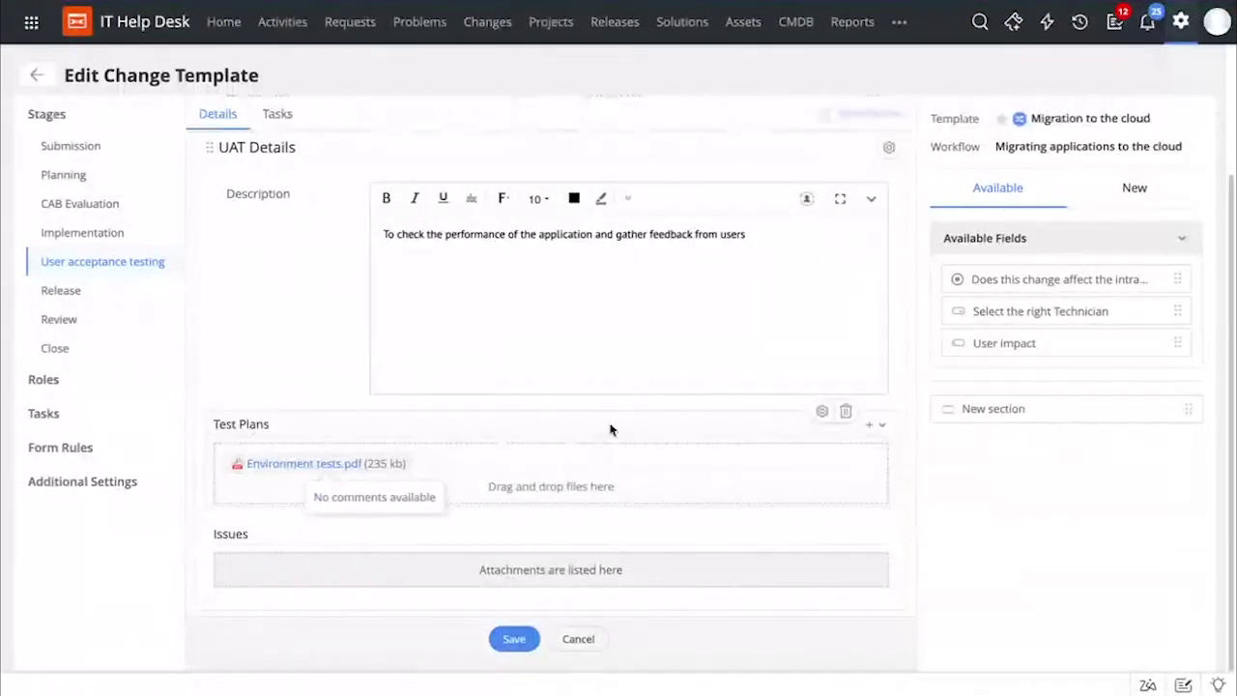
# - Review the Release stage's schedule, description and issues, and the Review stage's description and attachments
pyautogui.click(112, 301)
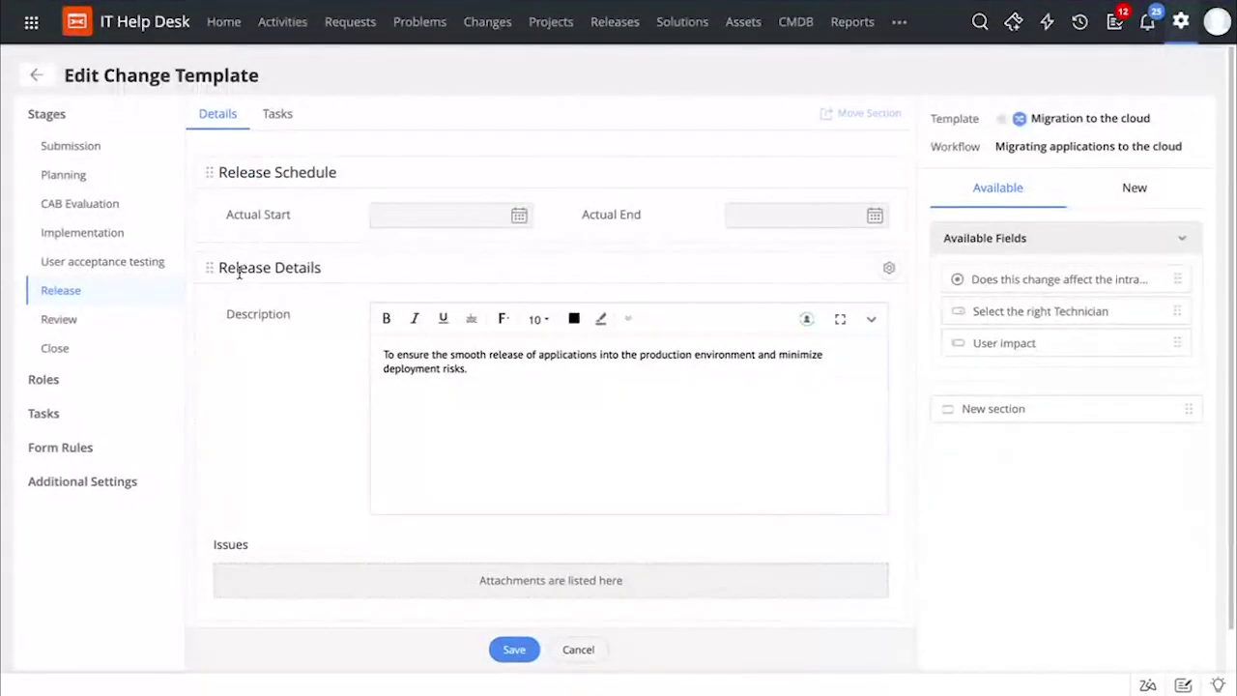
pyautogui.scroll(-1, 229, 474)
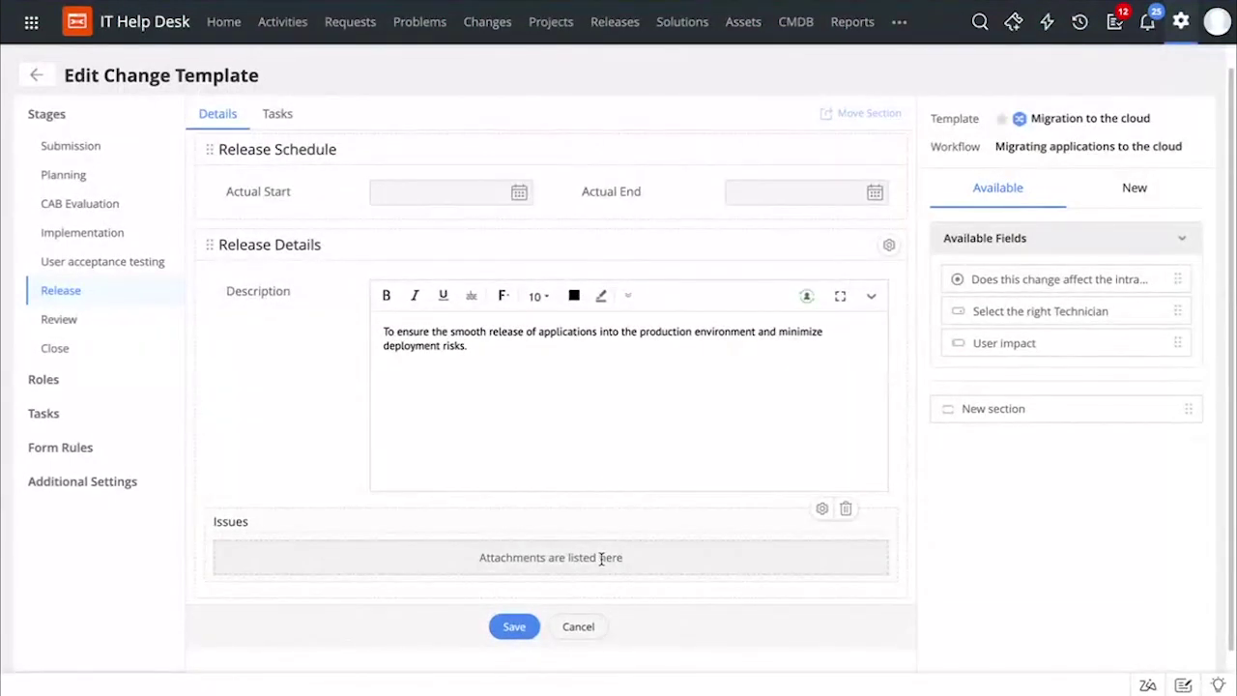
pyautogui.click(114, 325)
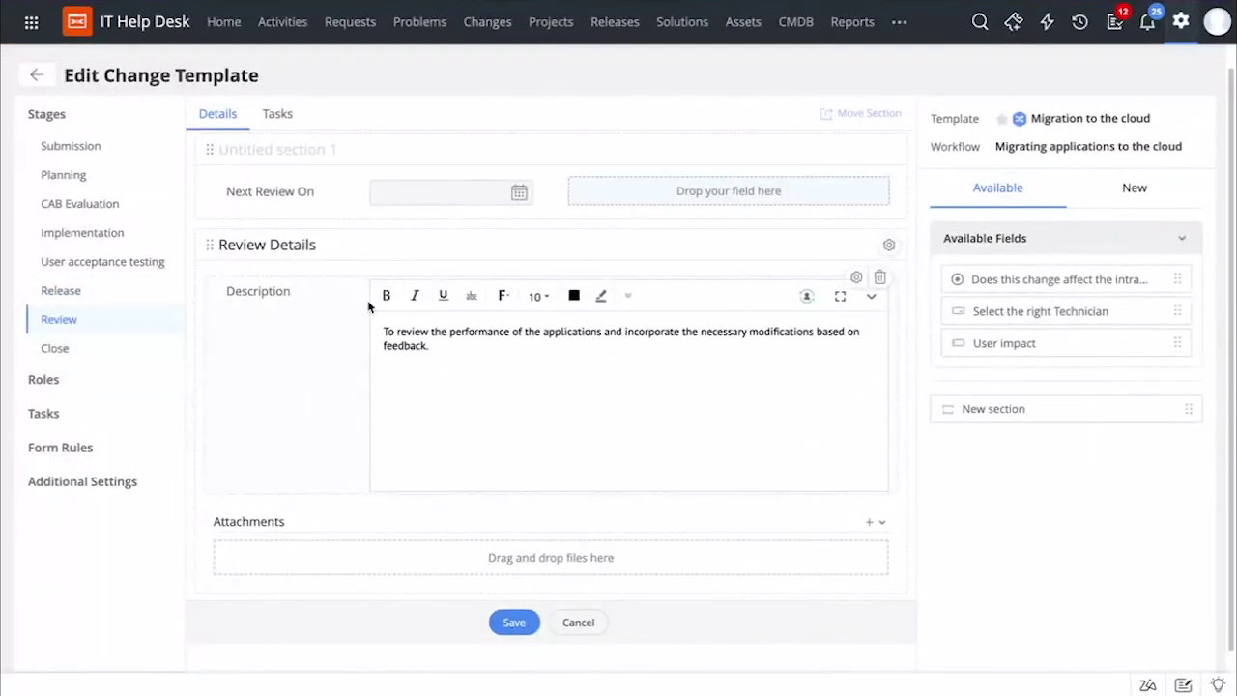
pyautogui.scroll(-1, 335, 470)
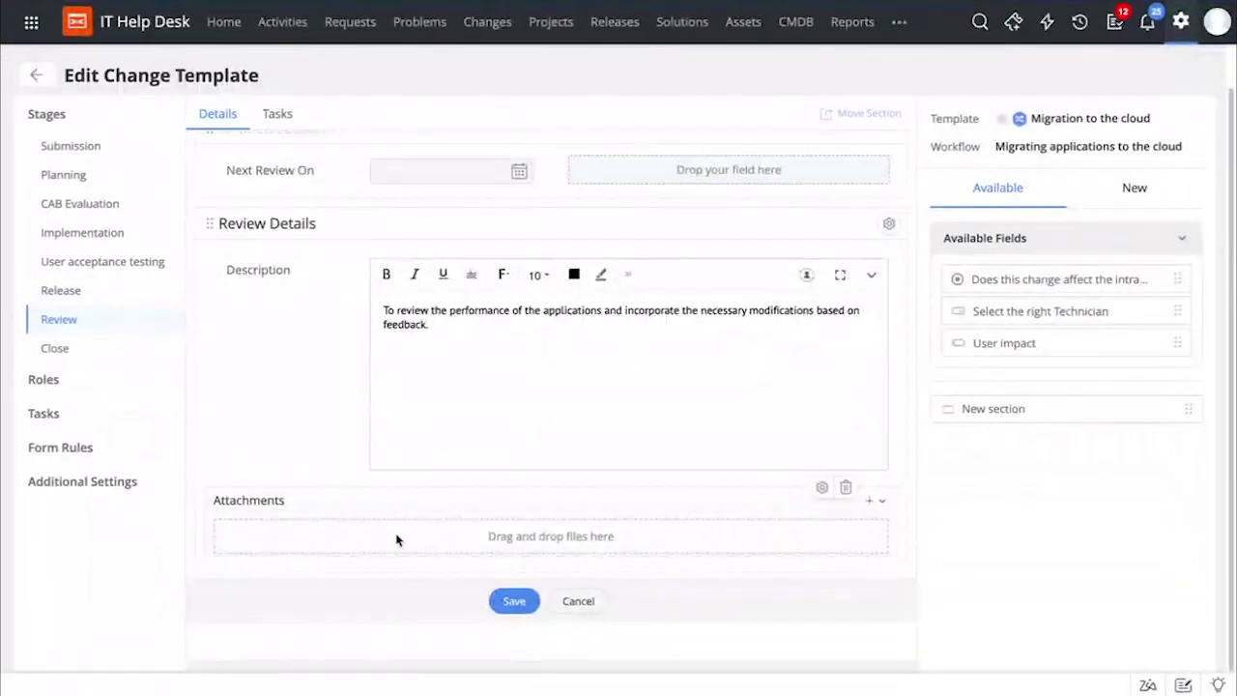
# - Open the template's roles and try adding a new role named Change evaluator with all access permissions
pyautogui.click(109, 387)
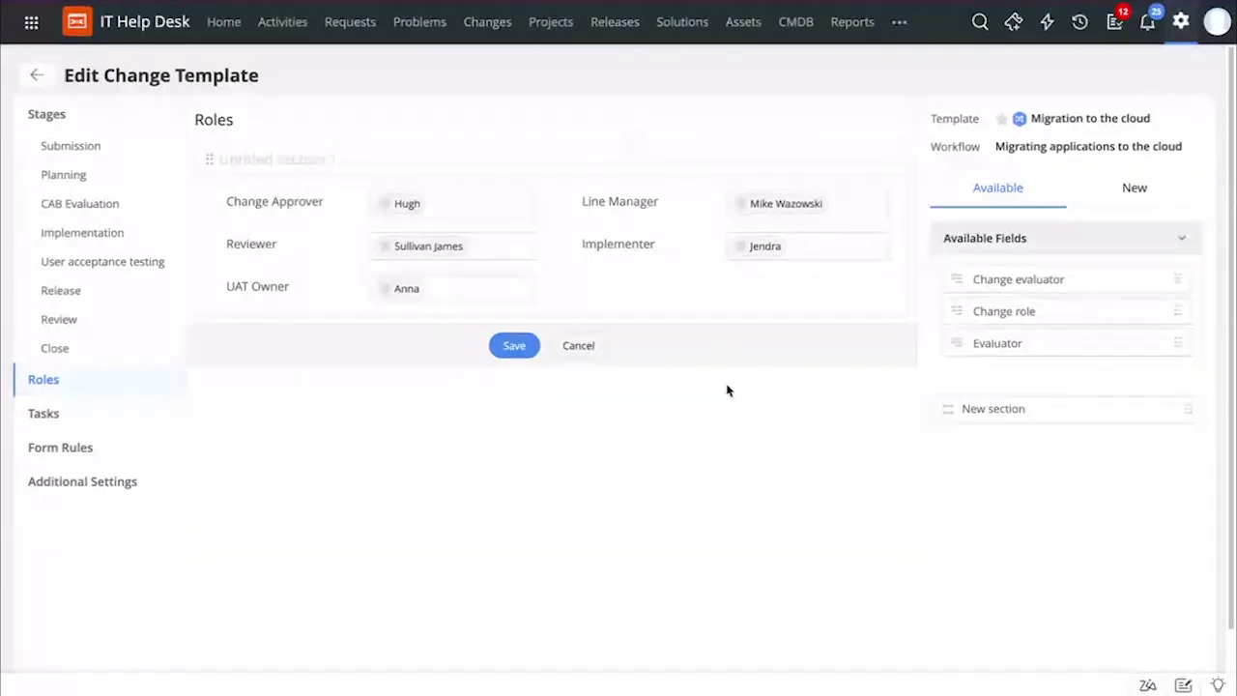
pyautogui.click(1136, 188)
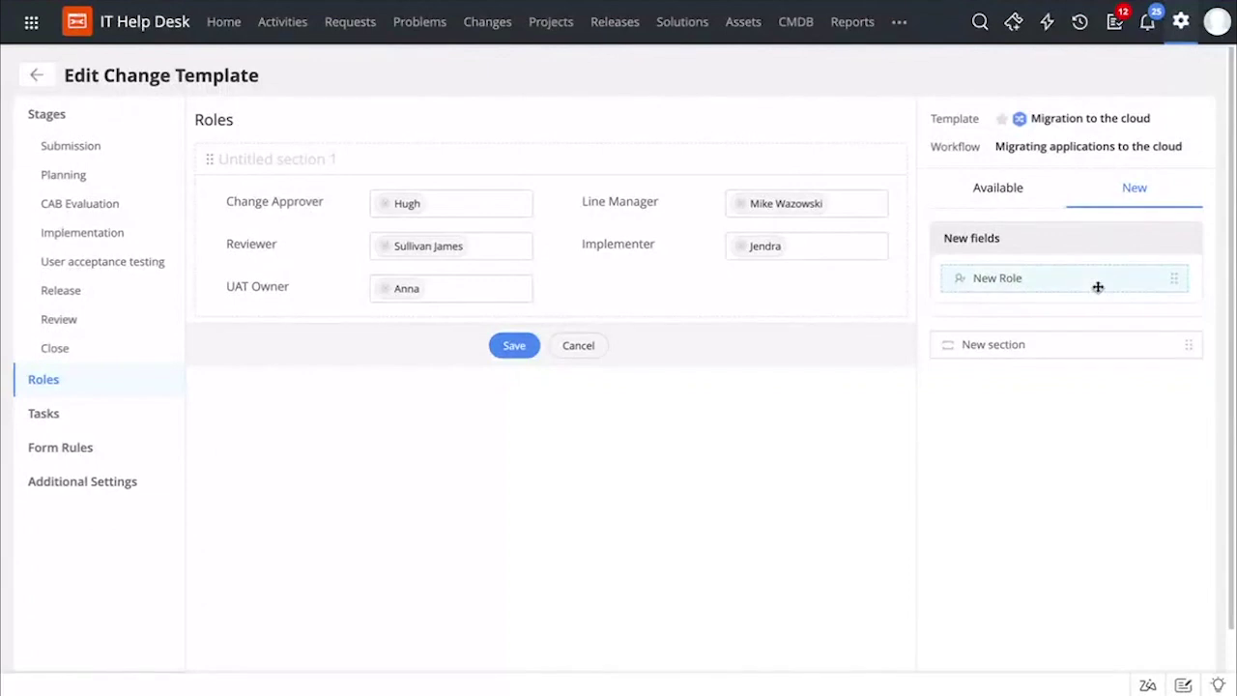
pyautogui.moveTo(1096, 281); pyautogui.dragTo(723, 279)
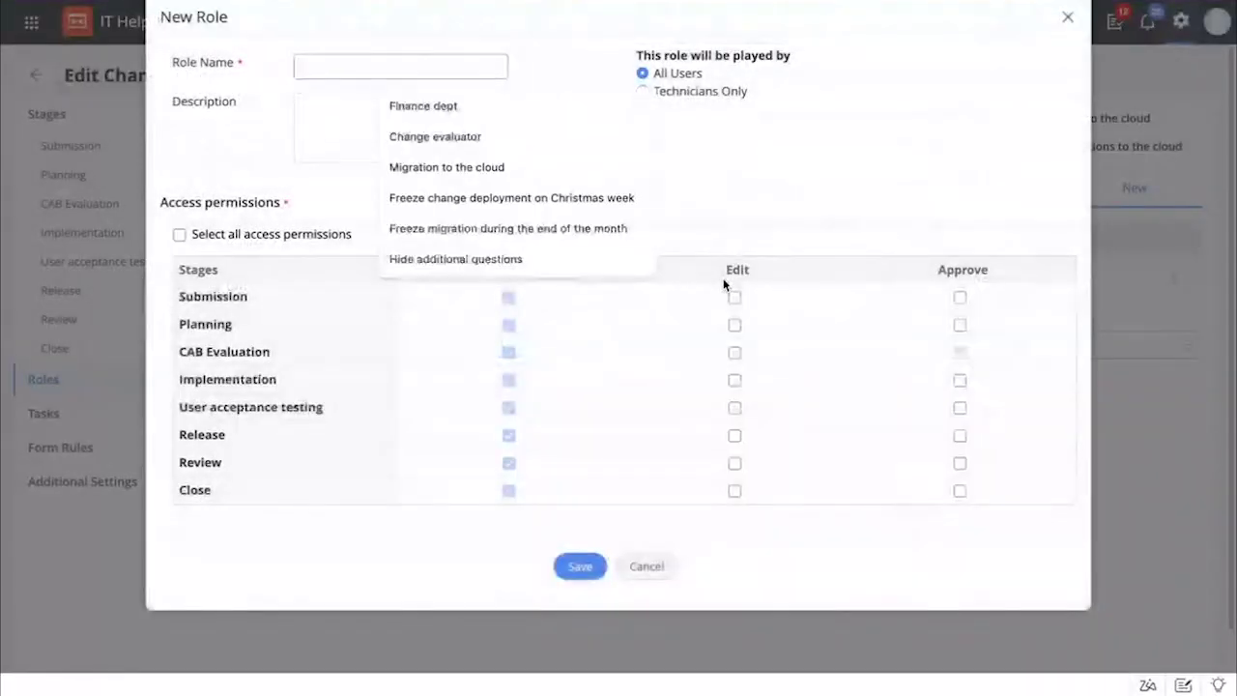
pyautogui.click(612, 203)
pyautogui.click(504, 143)
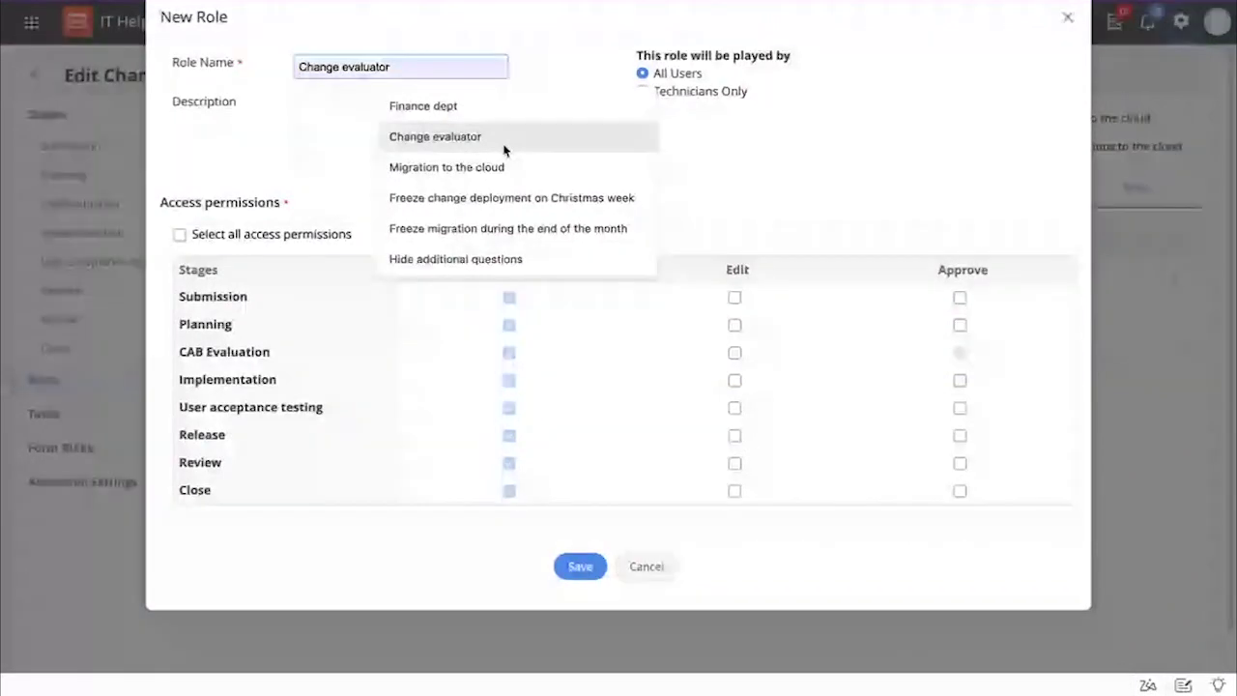
pyautogui.click(504, 145)
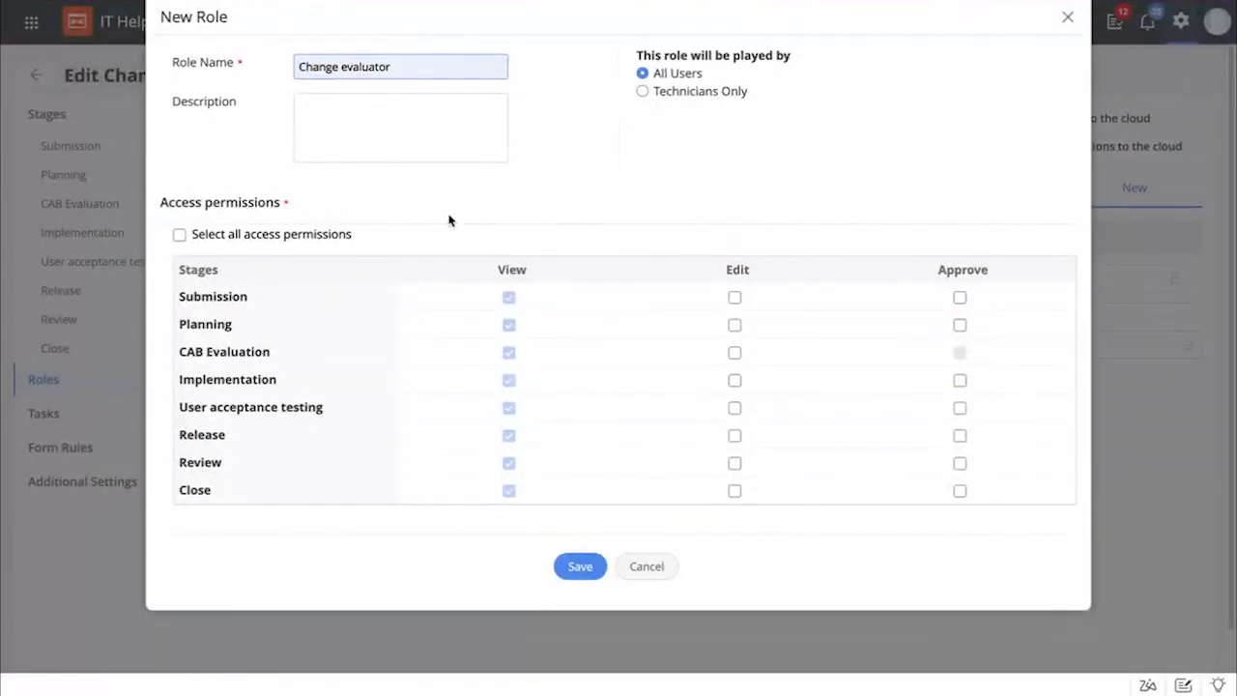
pyautogui.click(181, 238)
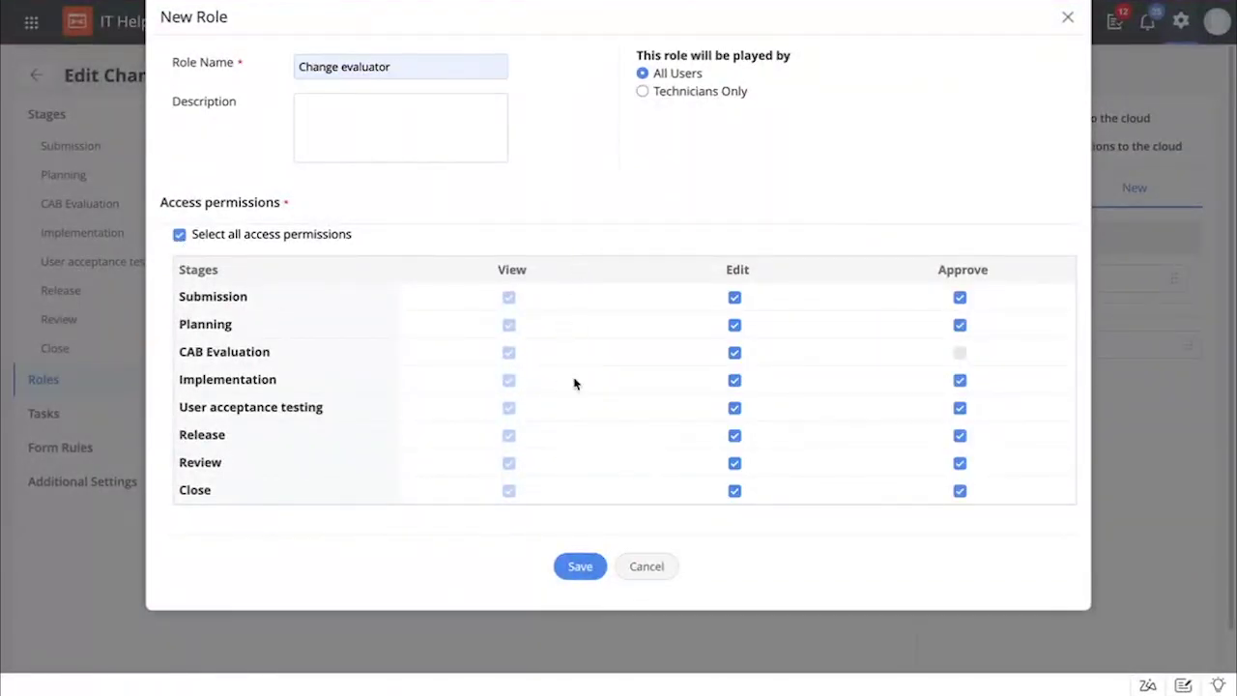
pyautogui.click(647, 567)
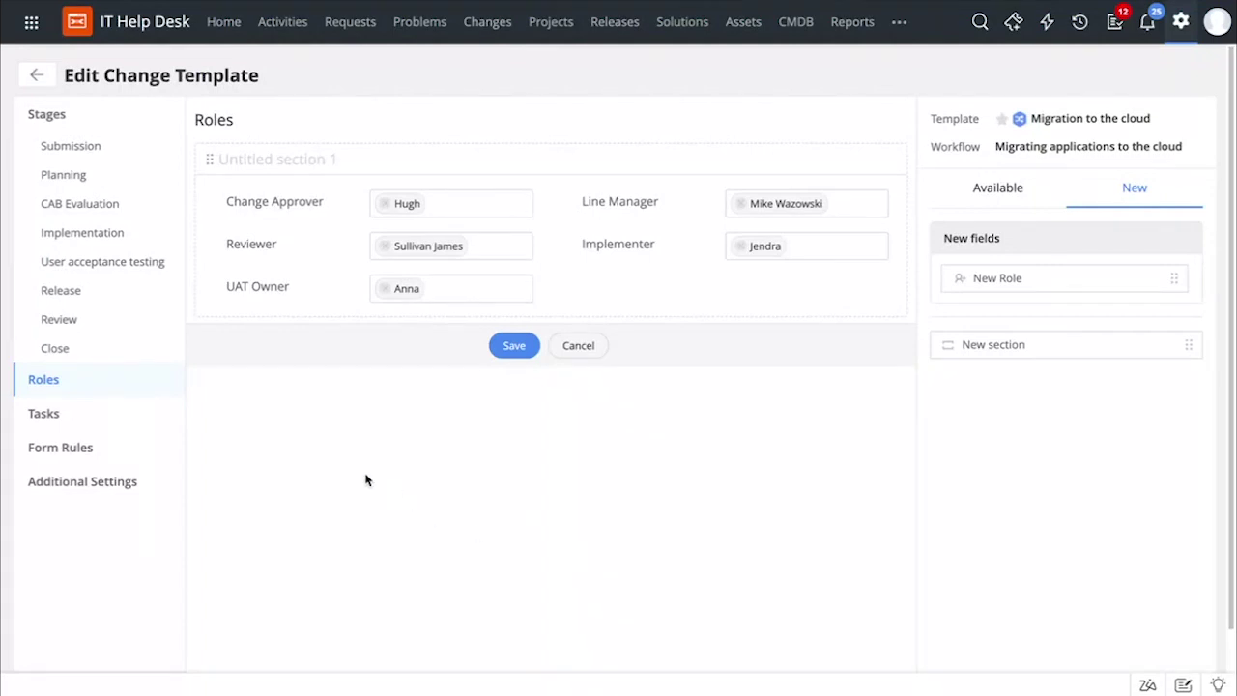
# - Review the template's tasks across all stages and make the template available for requesters in its additional settings
pyautogui.click(48, 414)
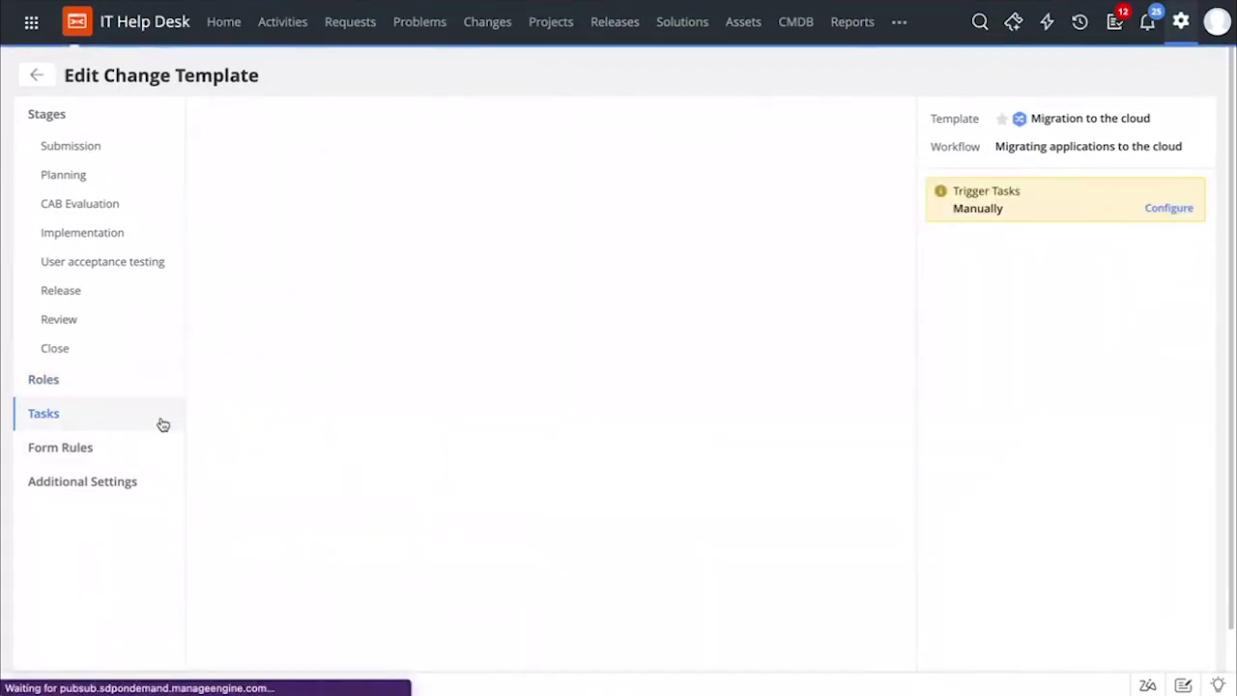
pyautogui.scroll(-2, 472, 585)
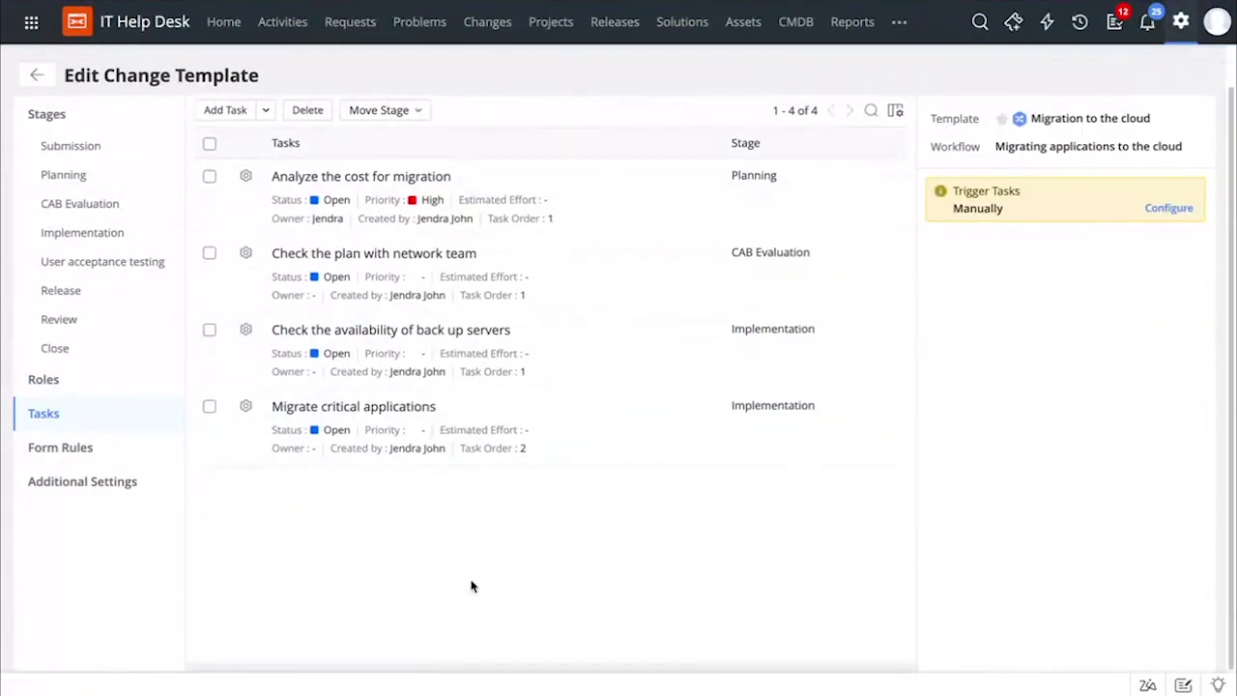
pyautogui.click(114, 484)
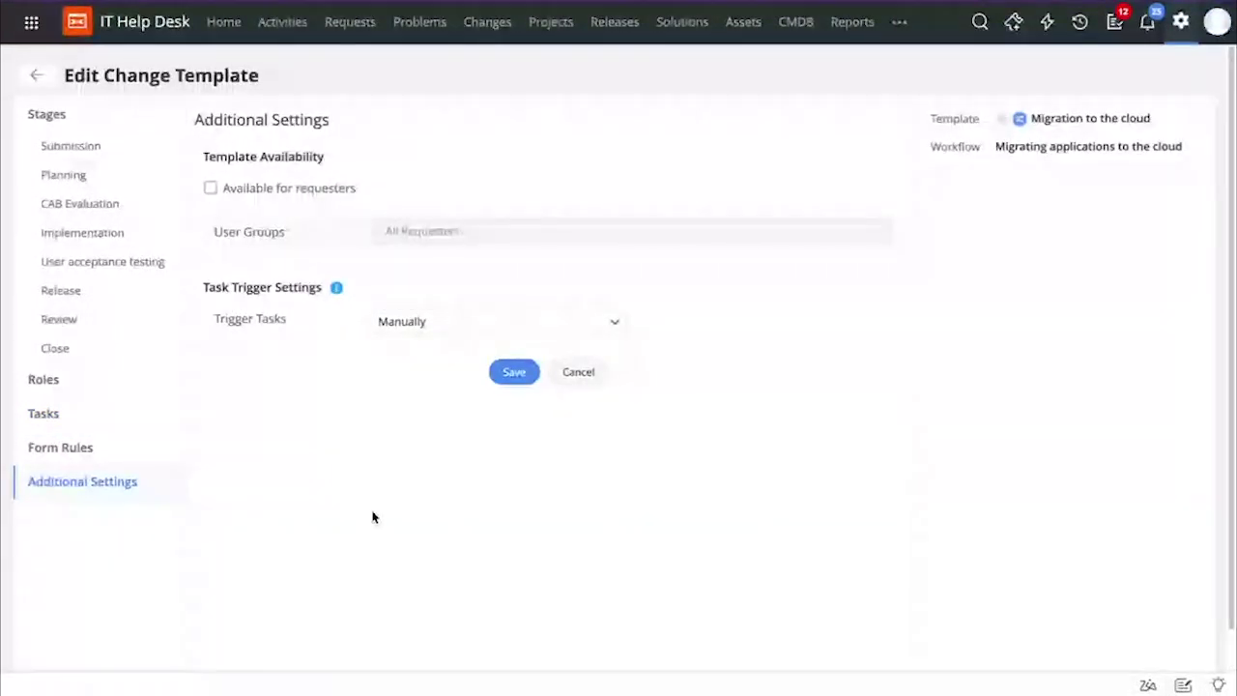
pyautogui.click(210, 188)
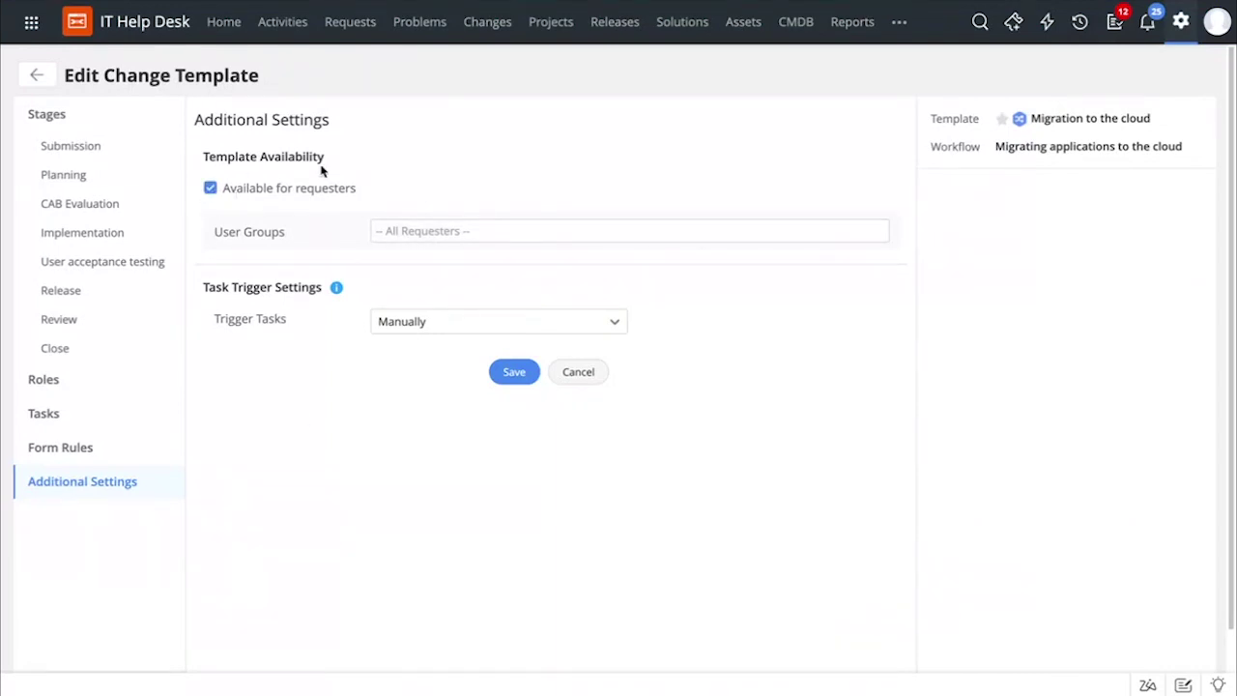
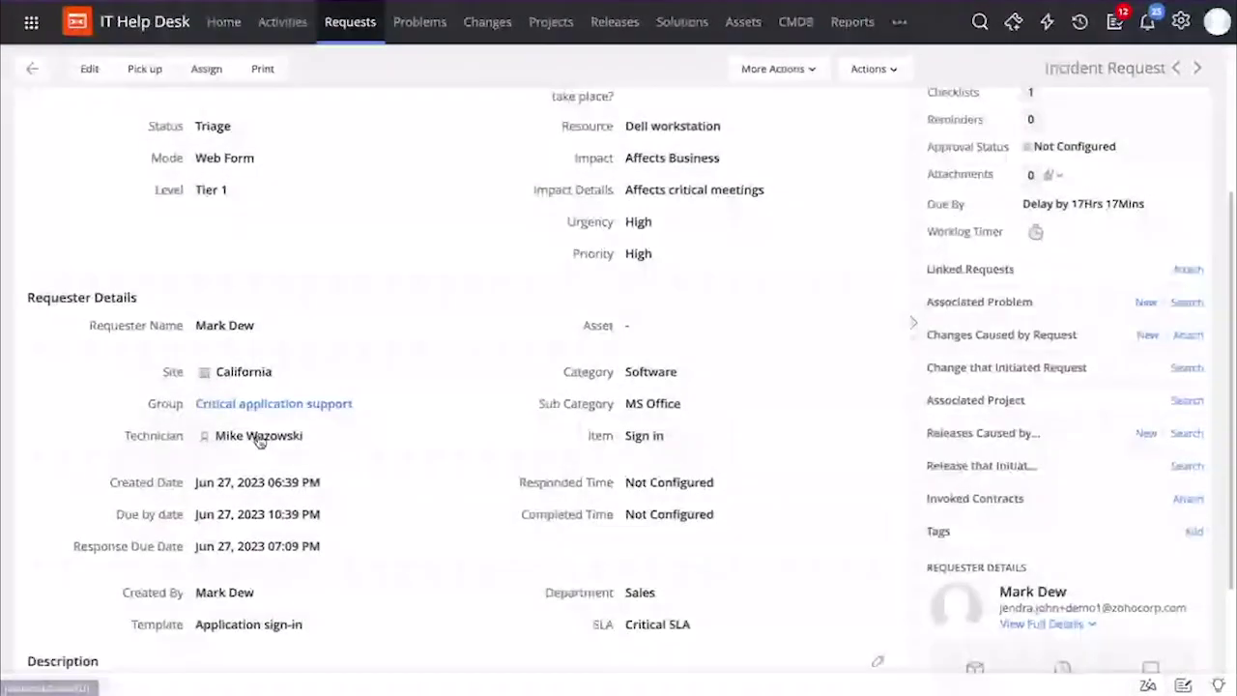
# - Review the Unable to access application incident's details, its Troubleshooting MS Teams access issues checklist and the option to add checklists from a template
pyautogui.scroll(3, 259, 440)
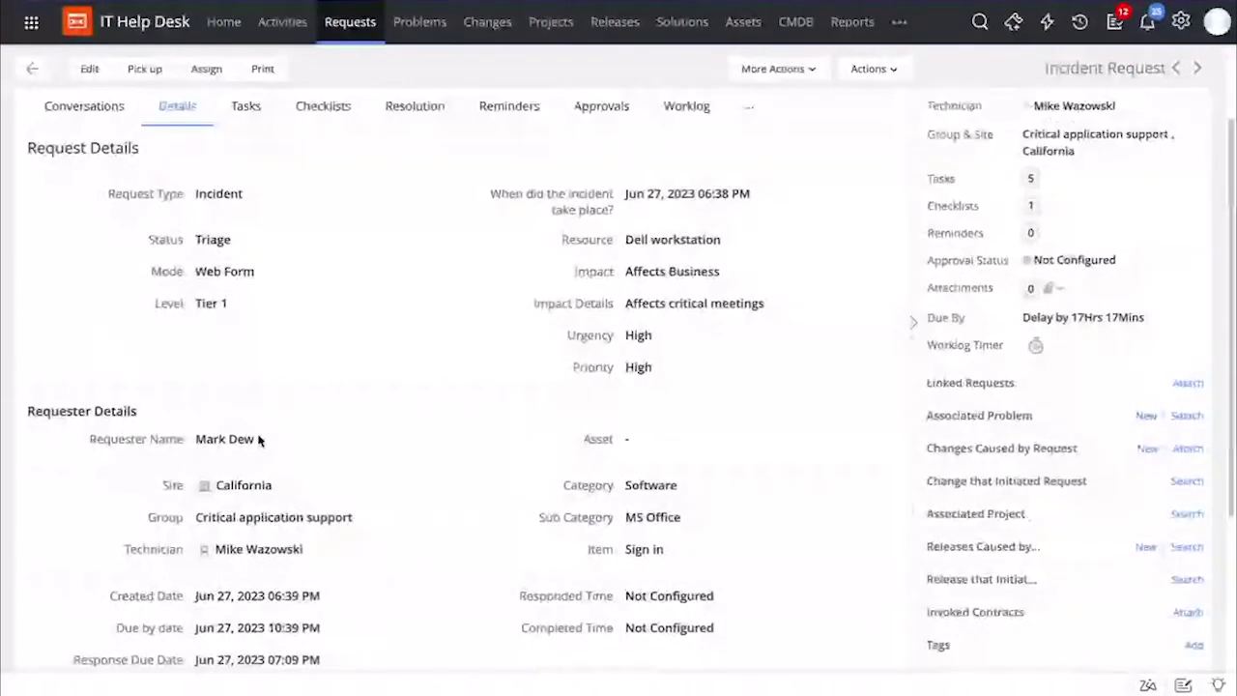
pyautogui.scroll(2, 259, 441)
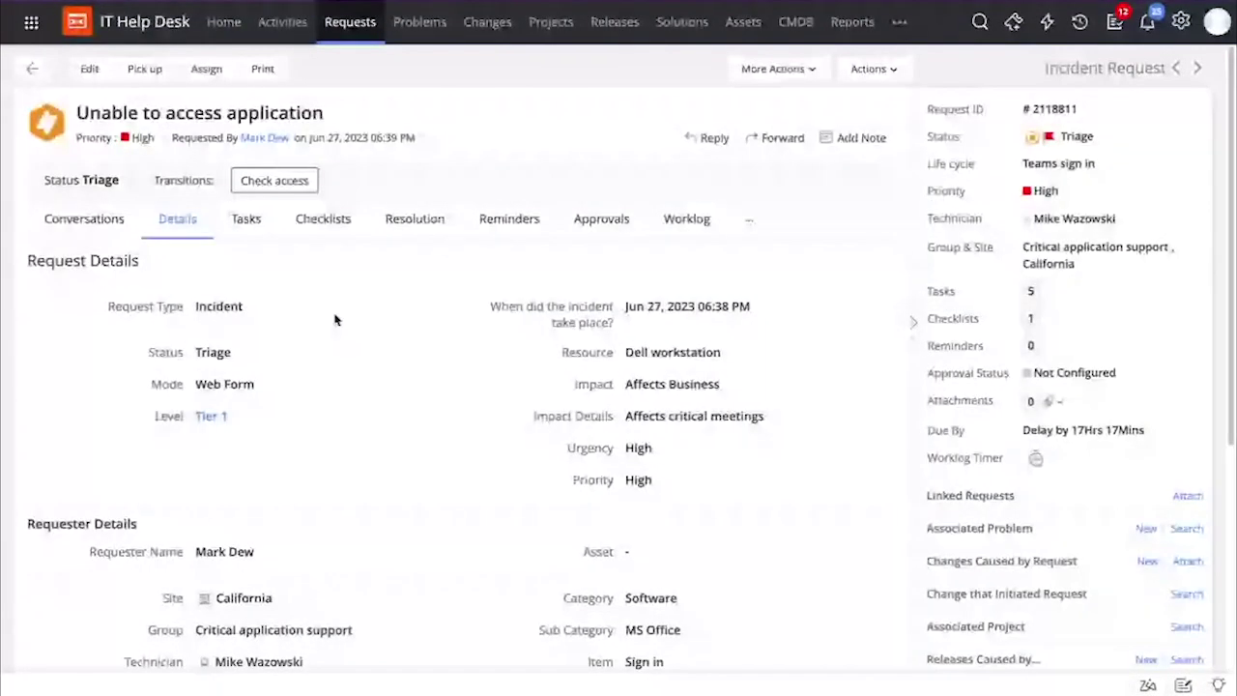
pyautogui.click(326, 228)
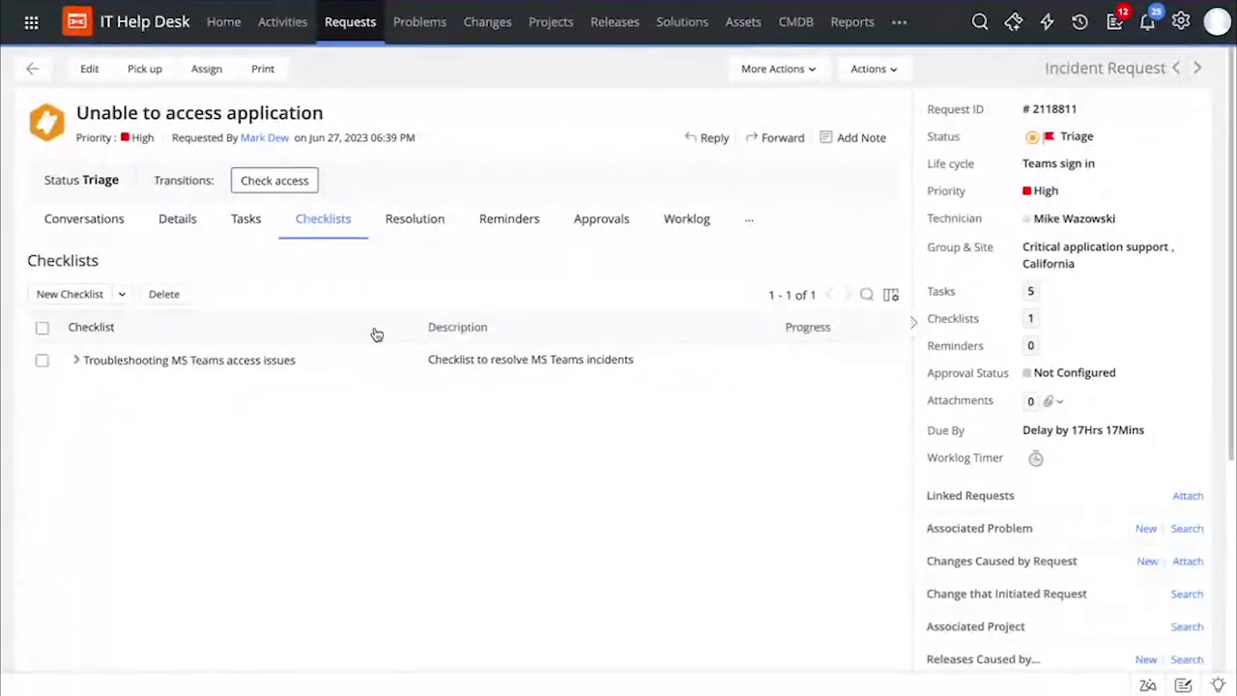
pyautogui.click(120, 359)
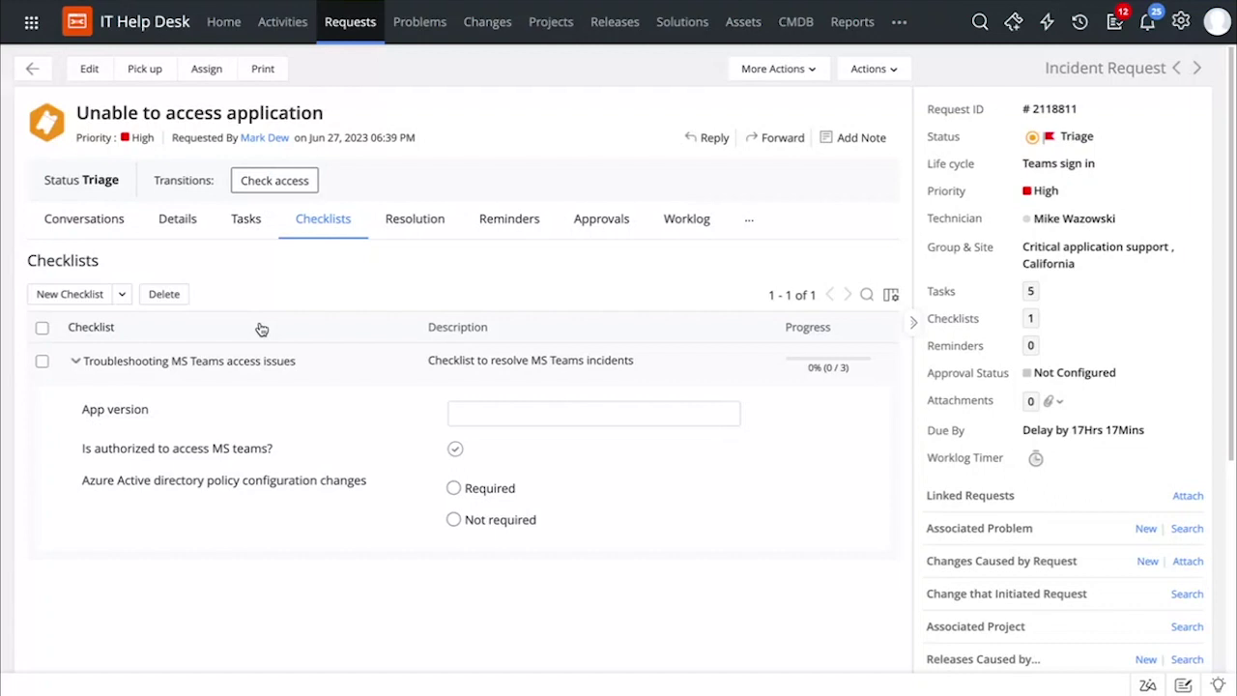
pyautogui.click(122, 295)
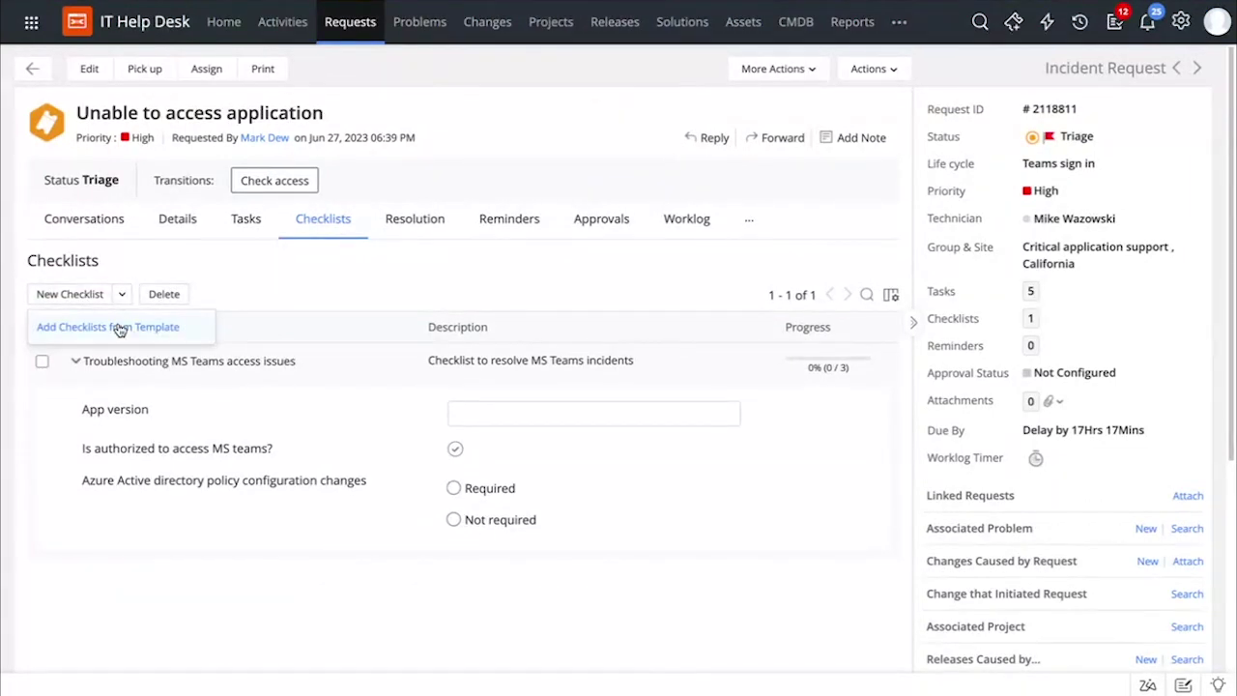
pyautogui.click(312, 285)
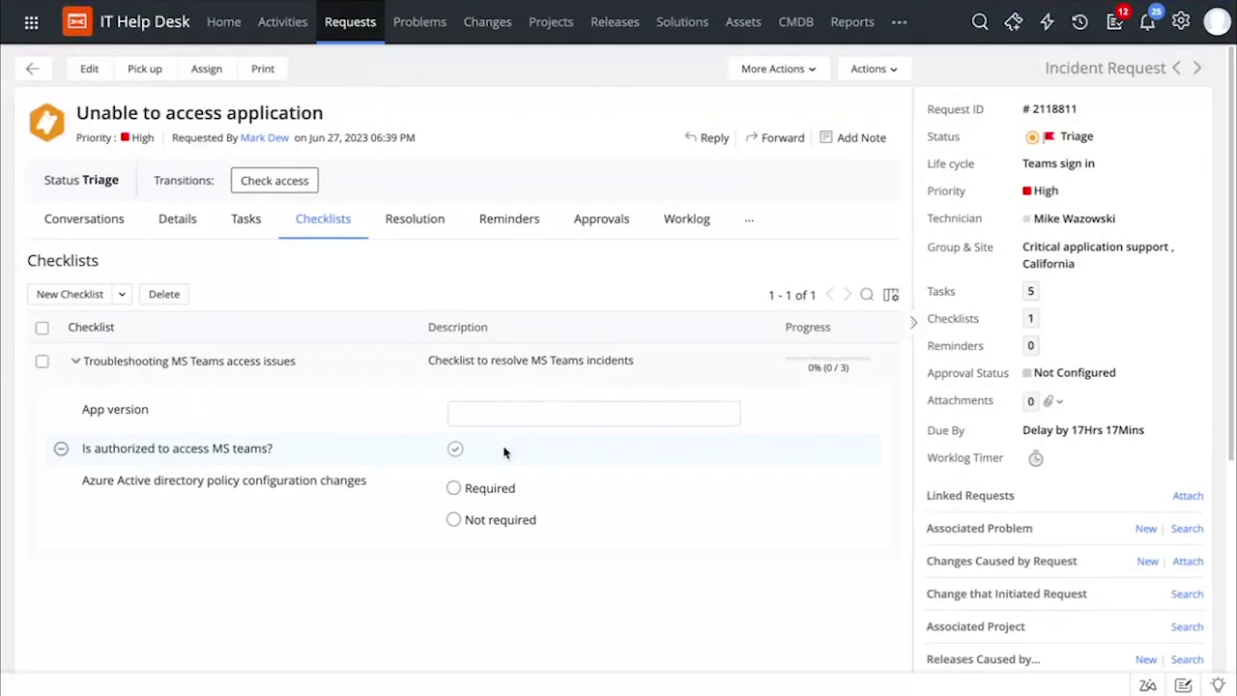
# - Perform the Check access transition on the incident and enter 1611 as the checklist's app version
pyautogui.click(293, 185)
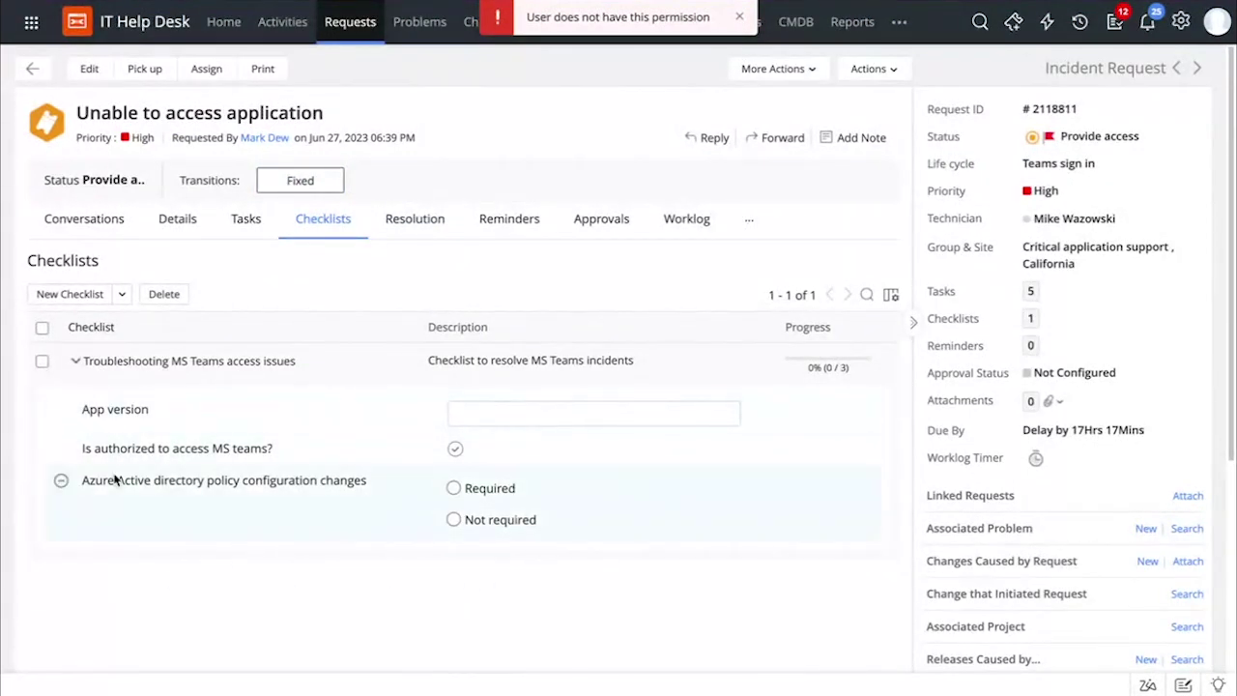
pyautogui.click(532, 415)
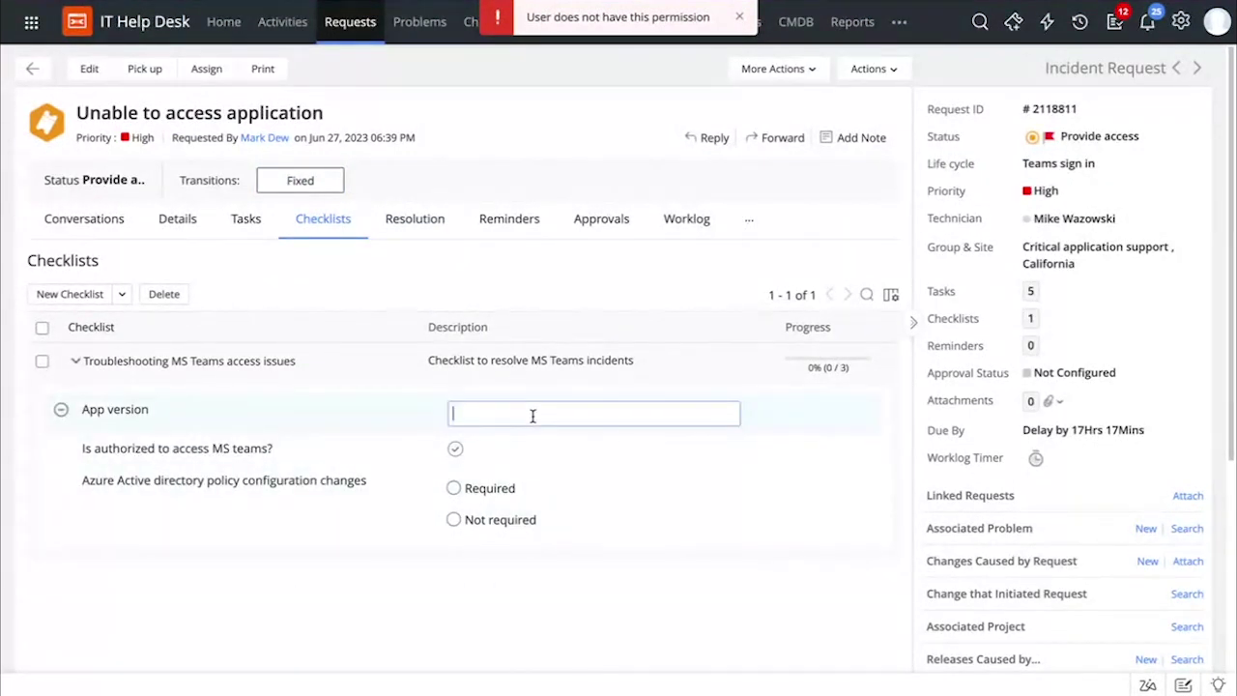
pyautogui.write('1')
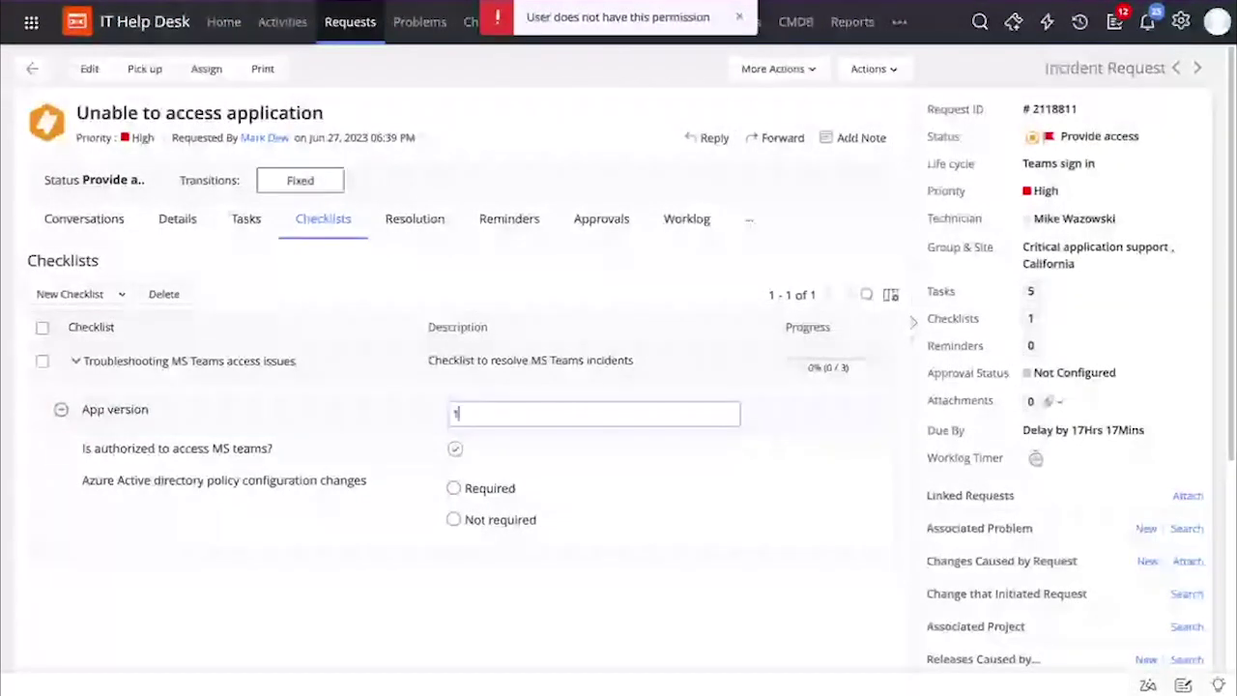
pyautogui.write('61')
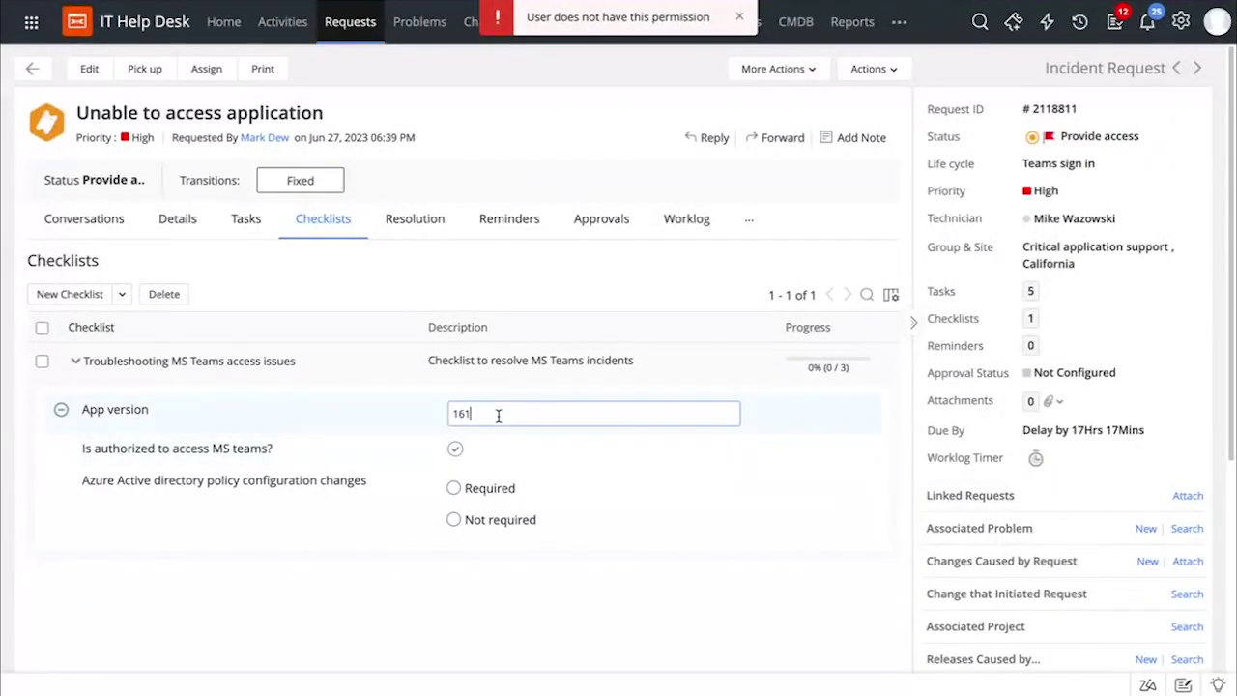
pyautogui.write('1')
# - Check off the MS Teams authorization item and set Azure Active directory policy configuration changes to Not required
pyautogui.click(454, 451)
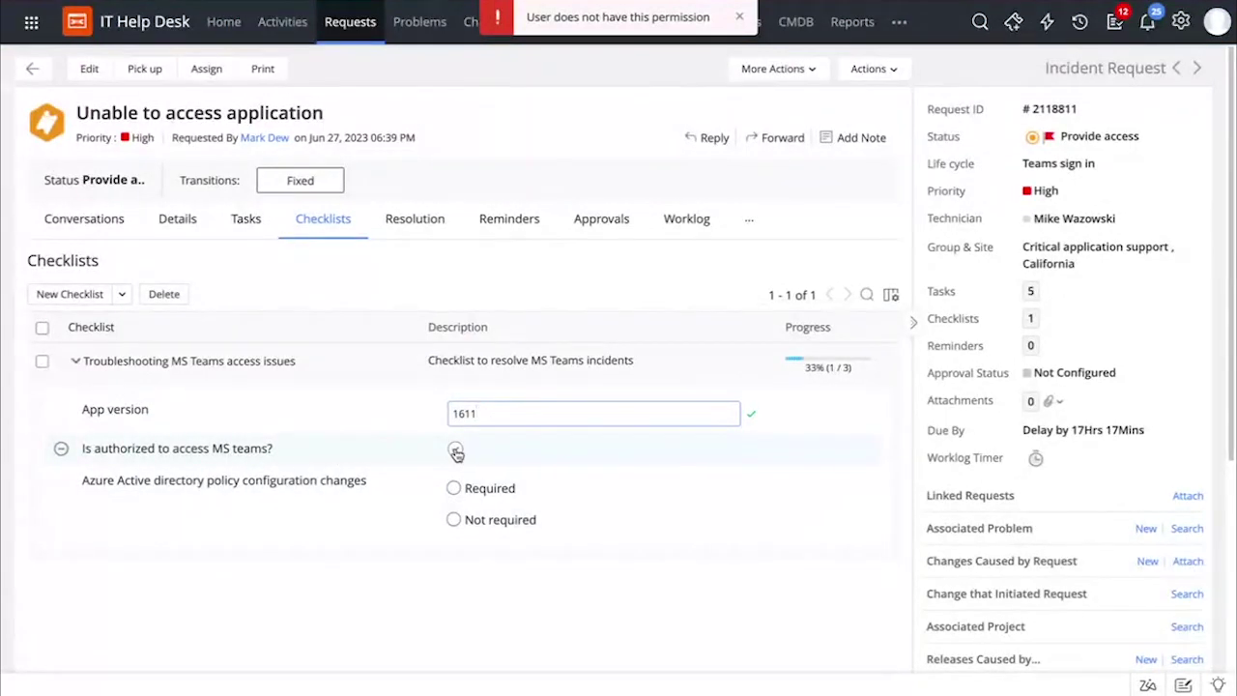
pyautogui.click(455, 451)
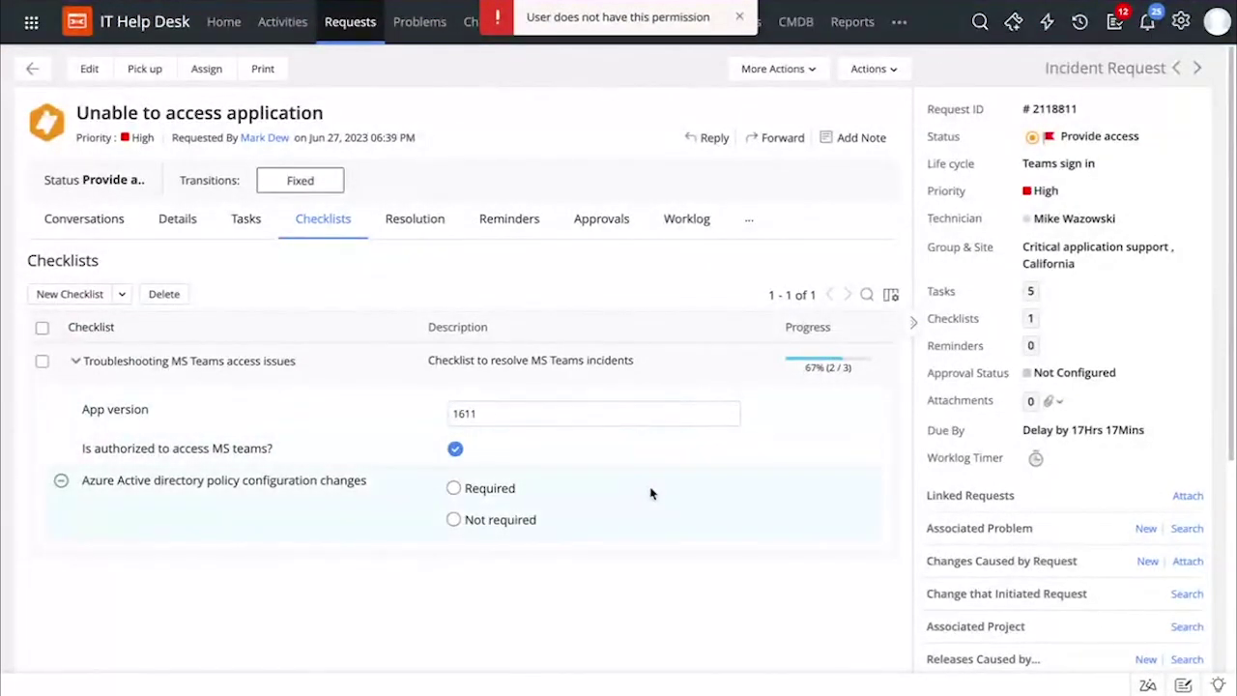
pyautogui.click(739, 16)
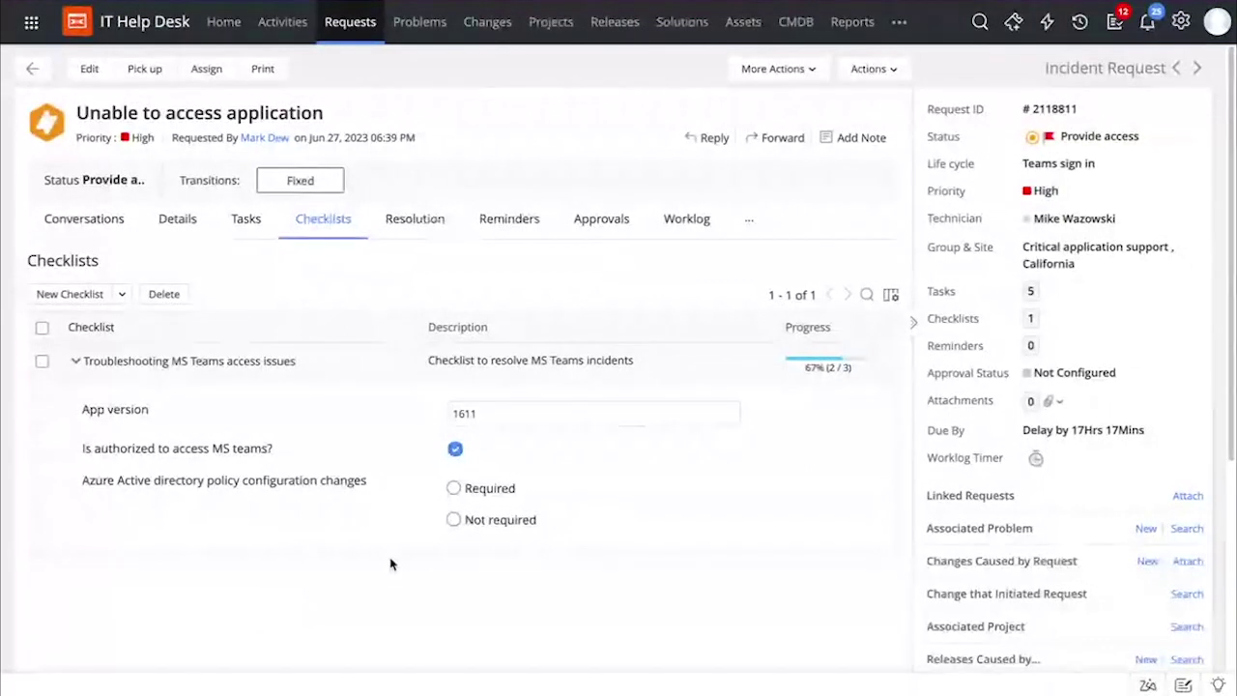
pyautogui.click(454, 521)
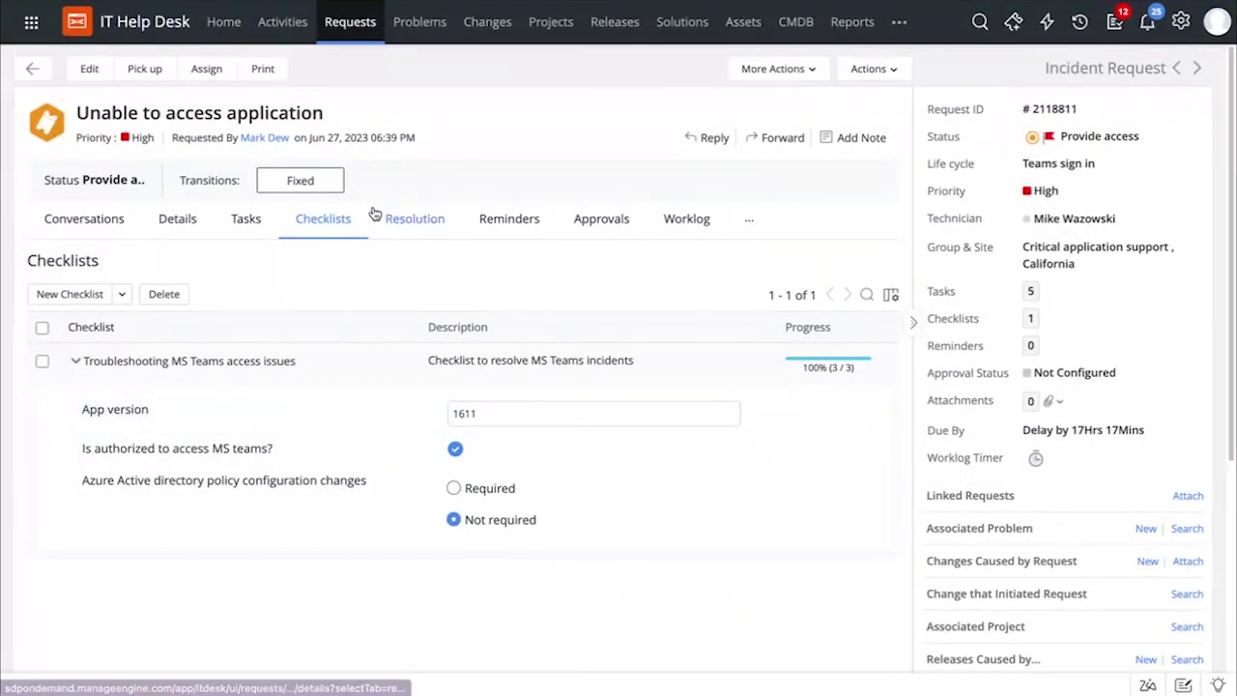
# - Perform the Fixed transition on the incident with the closure code Success
pyautogui.click(322, 184)
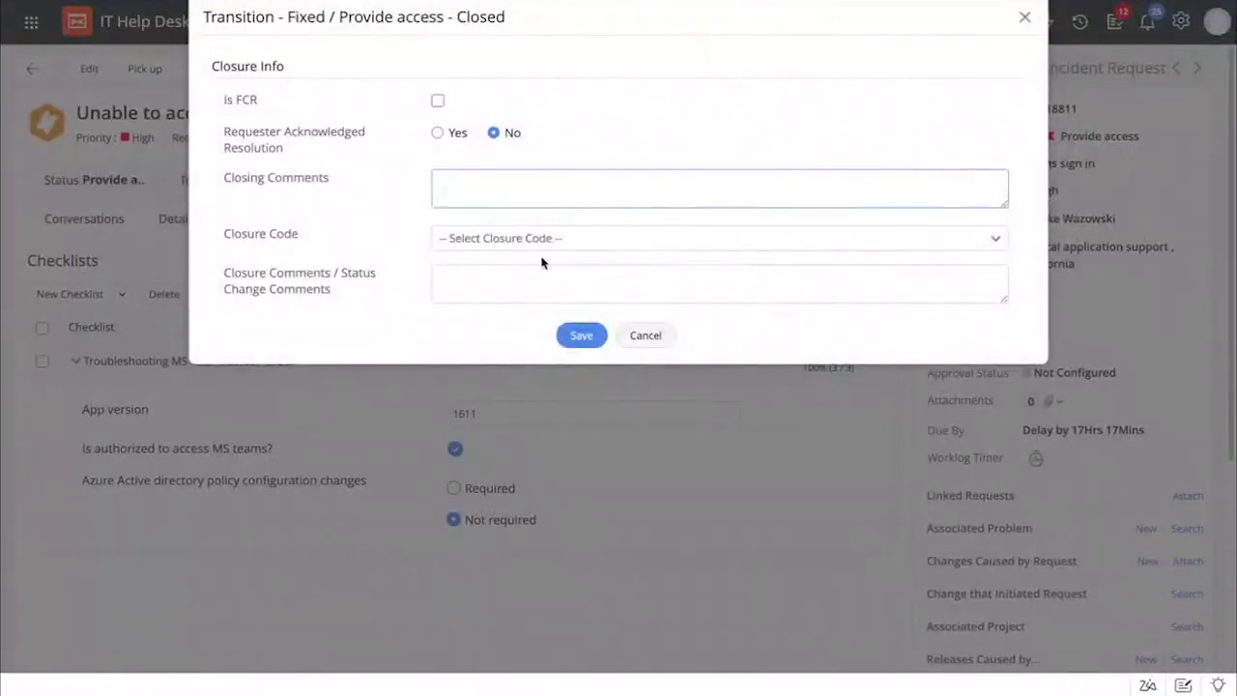
pyautogui.click(553, 242)
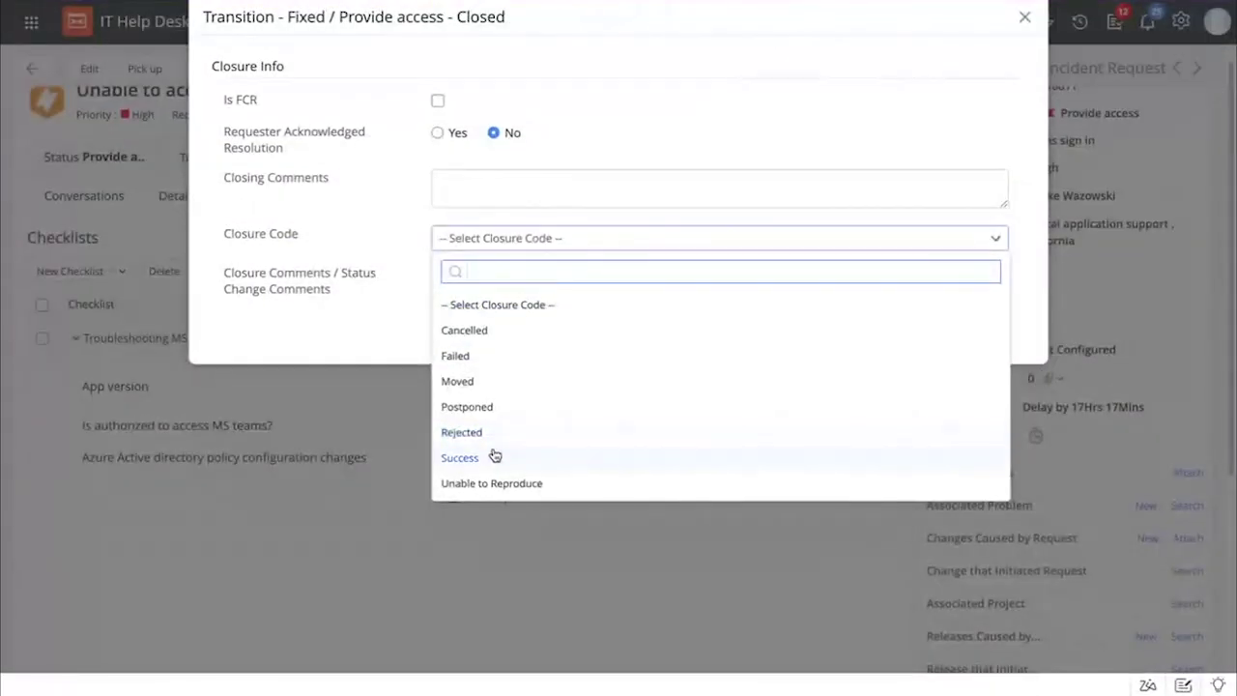
pyautogui.click(491, 459)
pyautogui.click(594, 337)
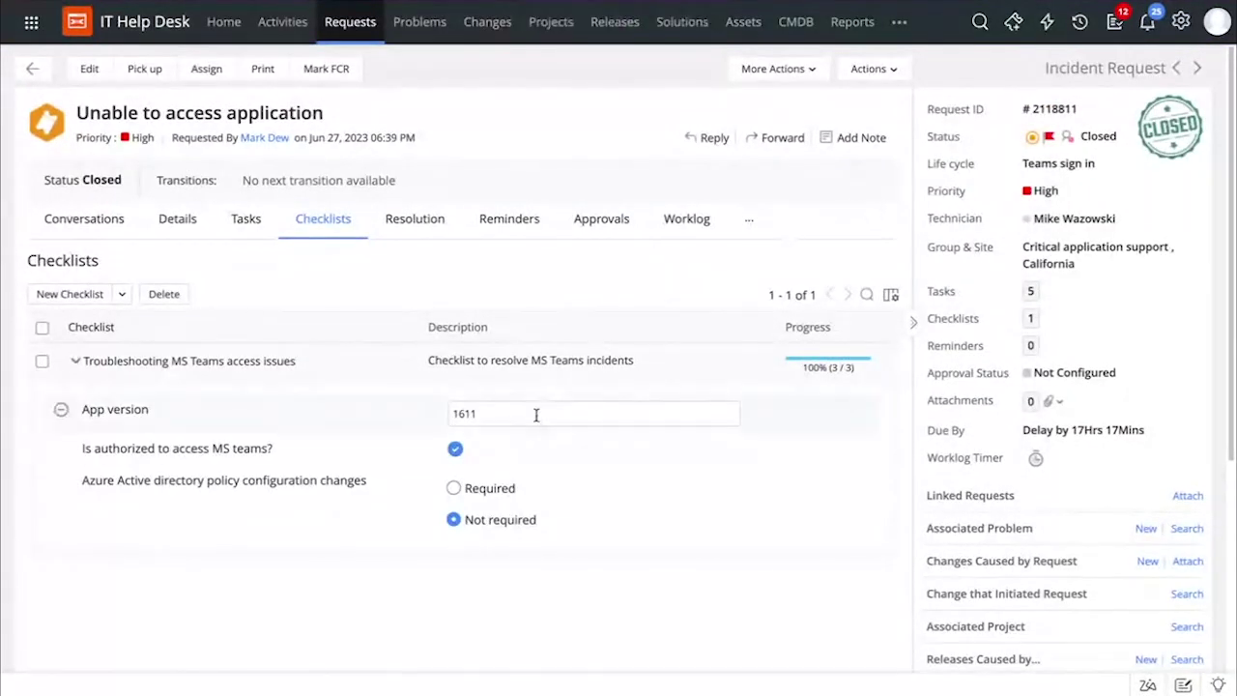
pyautogui.scroll(-1, 535, 414)
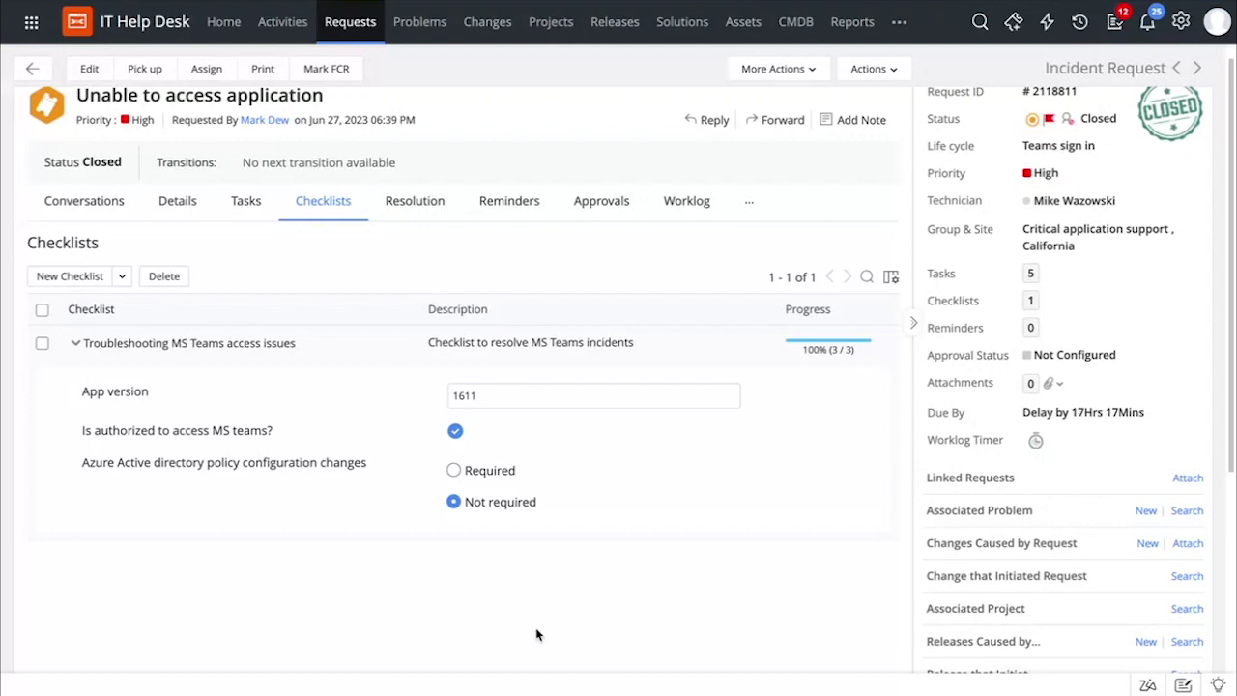
pyautogui.scroll(1, 627, 450)
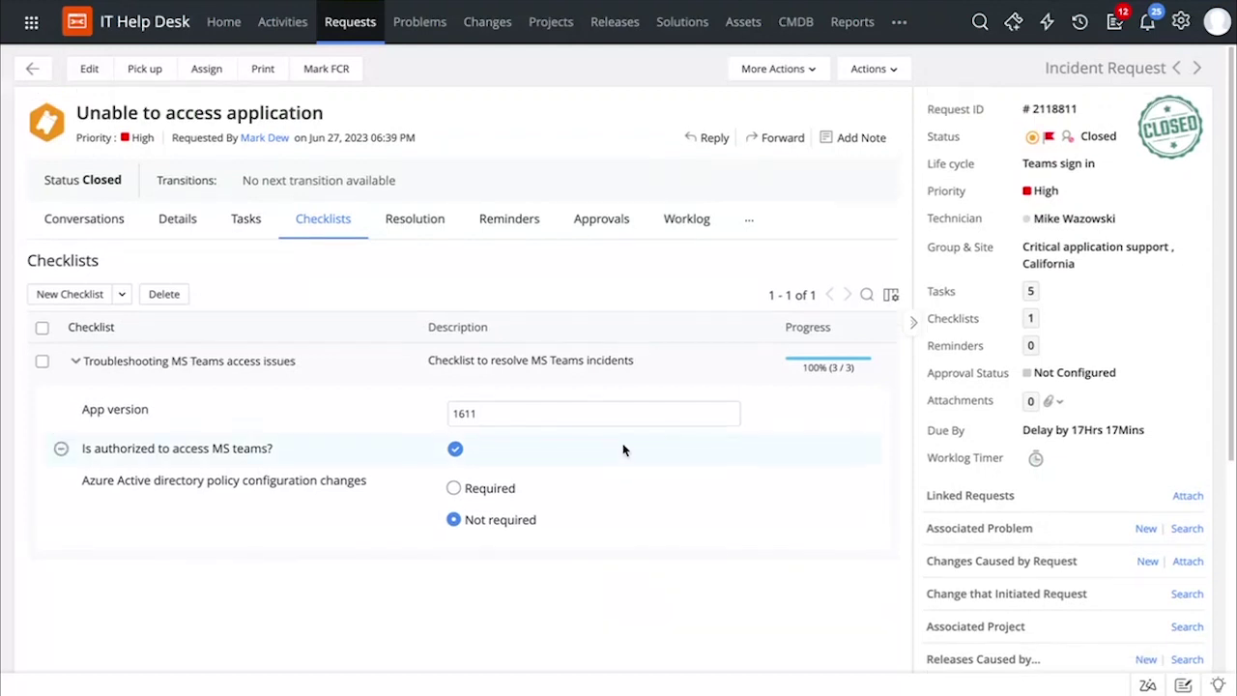
# - Review the mandatory fields for closing a request in the Request Closure Rules, including the rule on completing associated checklists
pyautogui.click(1180, 25)
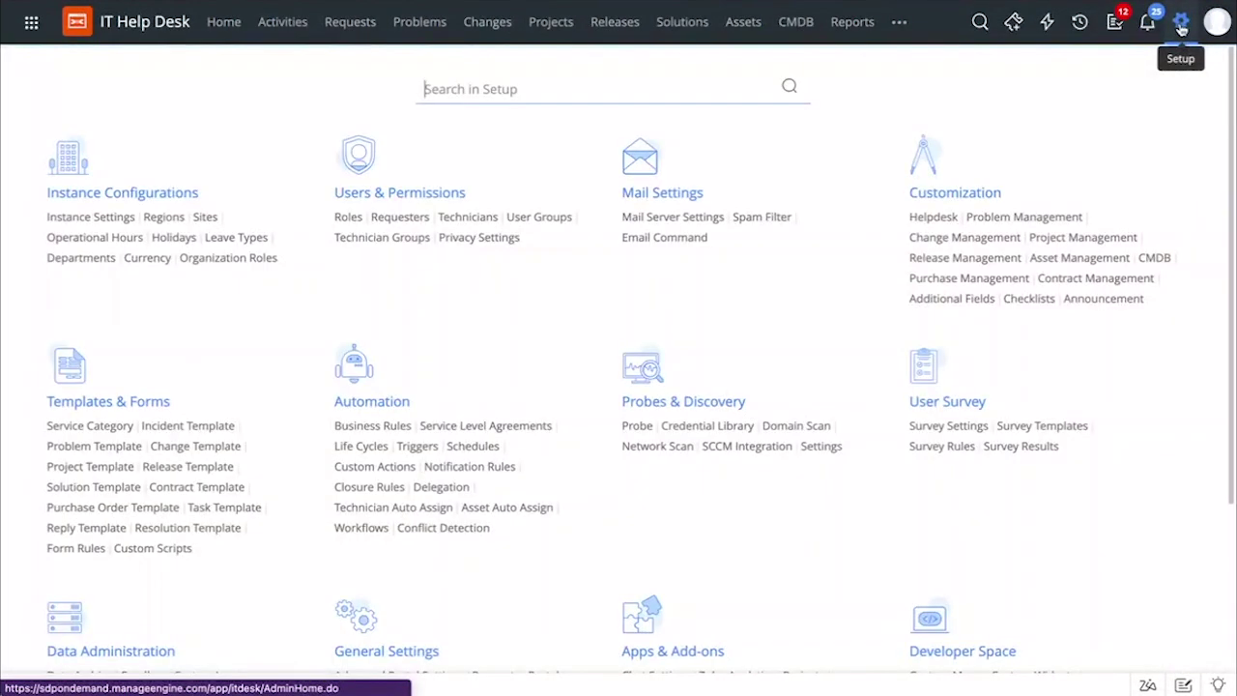
pyautogui.scroll(-2, 527, 310)
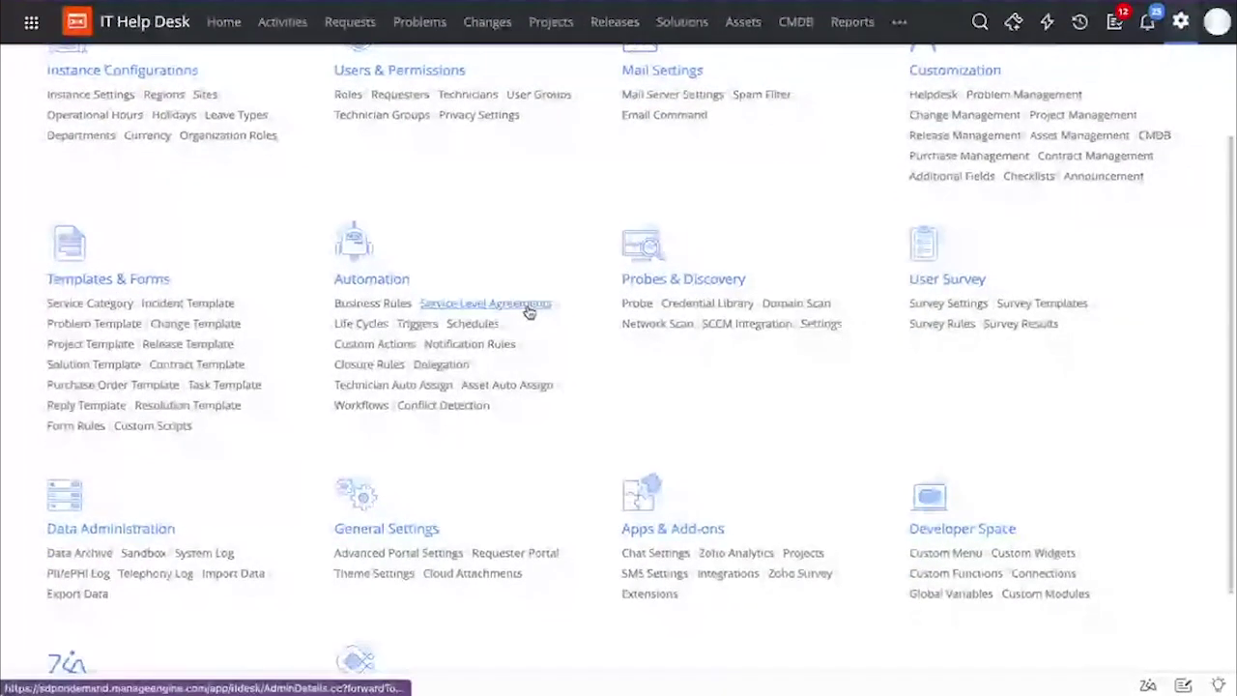
pyautogui.scroll(-1, 528, 367)
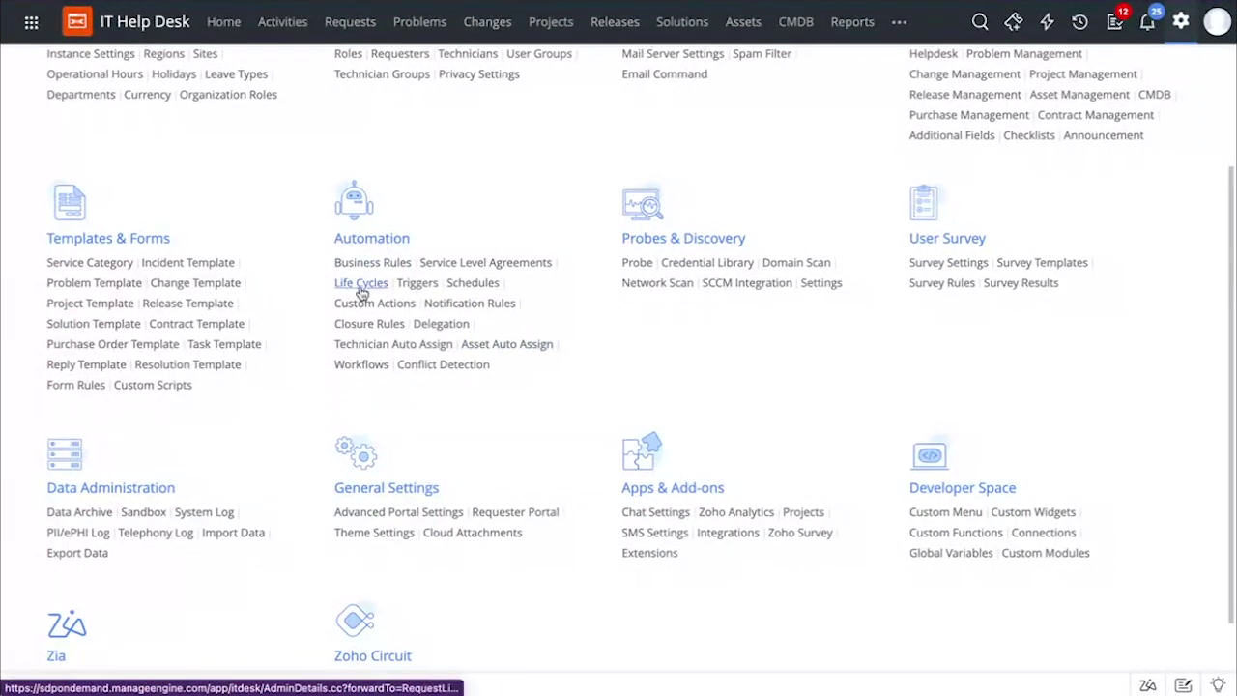
pyautogui.click(361, 325)
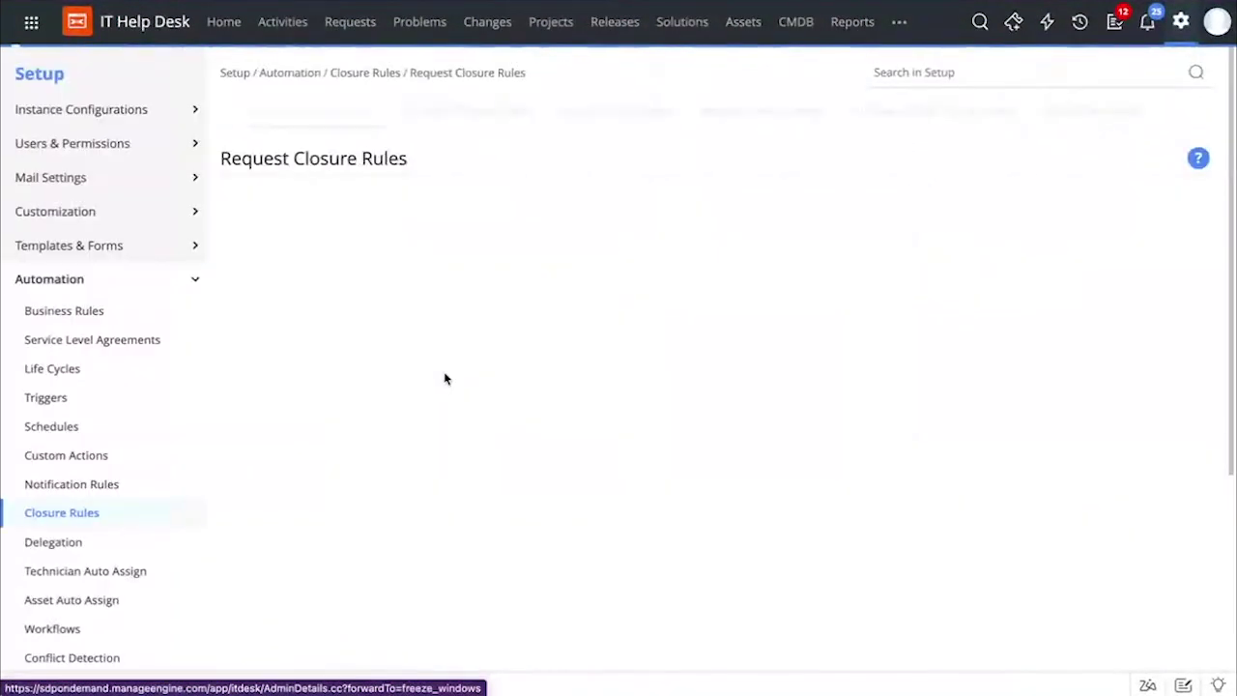
pyautogui.scroll(-3, 445, 379)
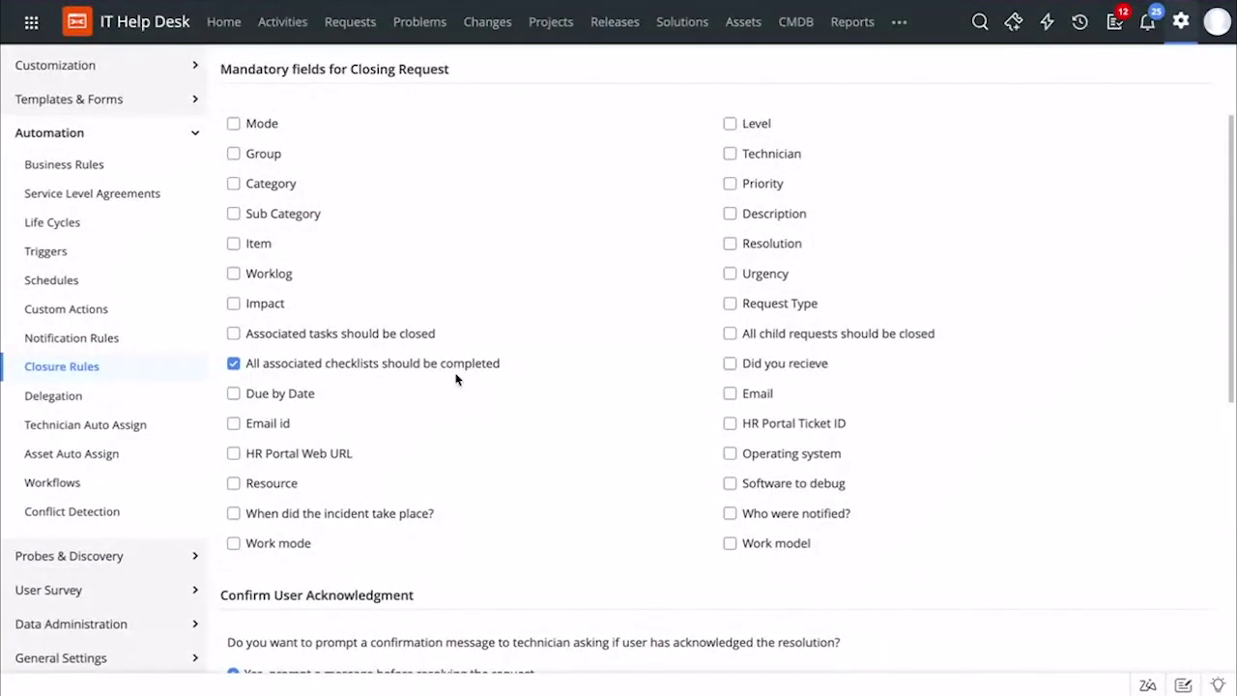
pyautogui.scroll(3, 457, 379)
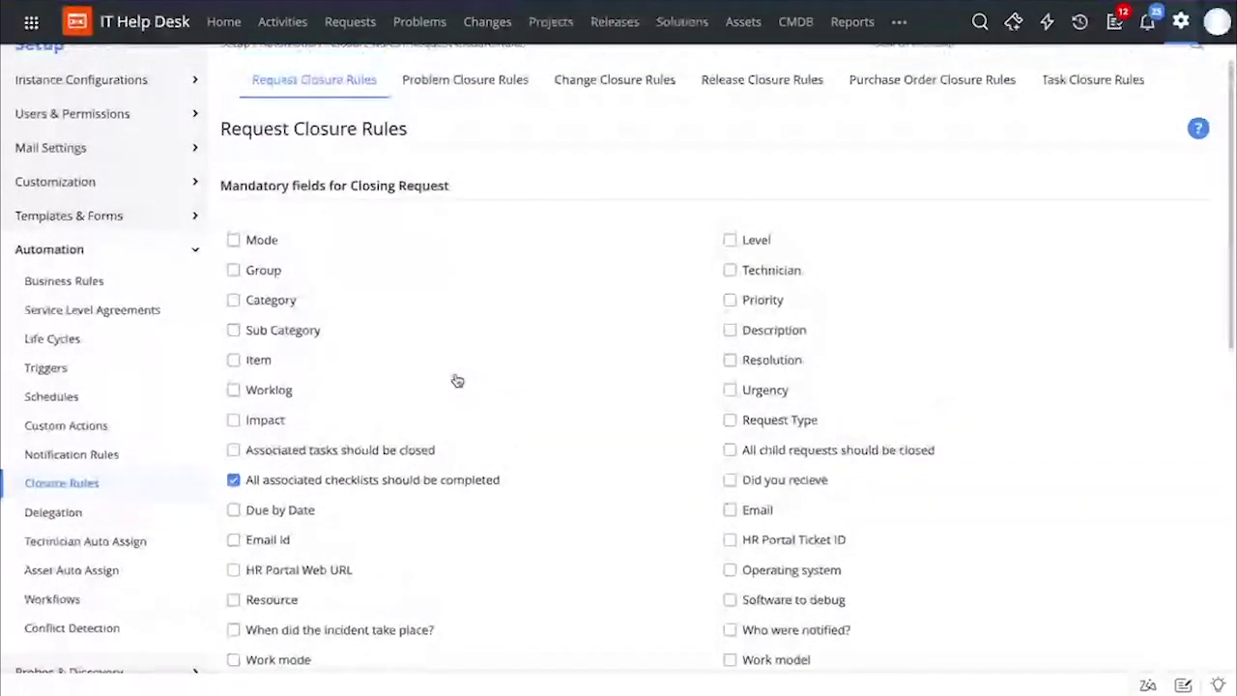
pyautogui.scroll(1, 457, 379)
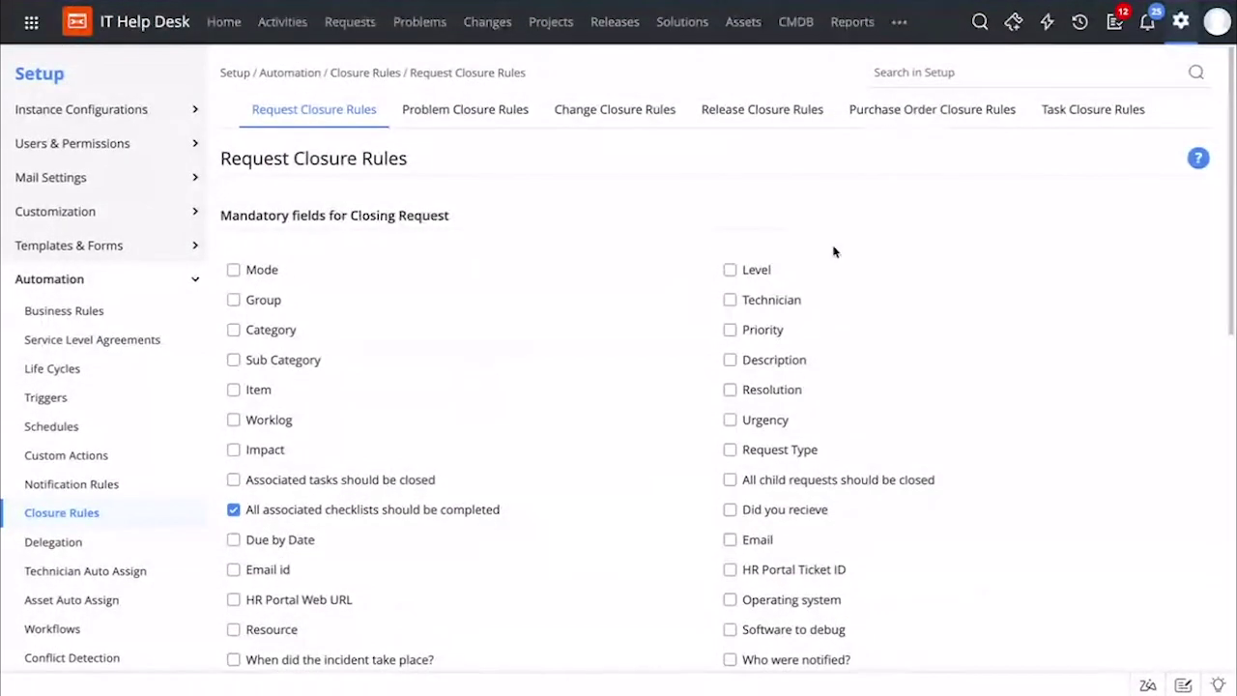
# - Open the Troubleshooting MS Teams access issues checklist for editing in the checklist customization settings
pyautogui.click(1182, 23)
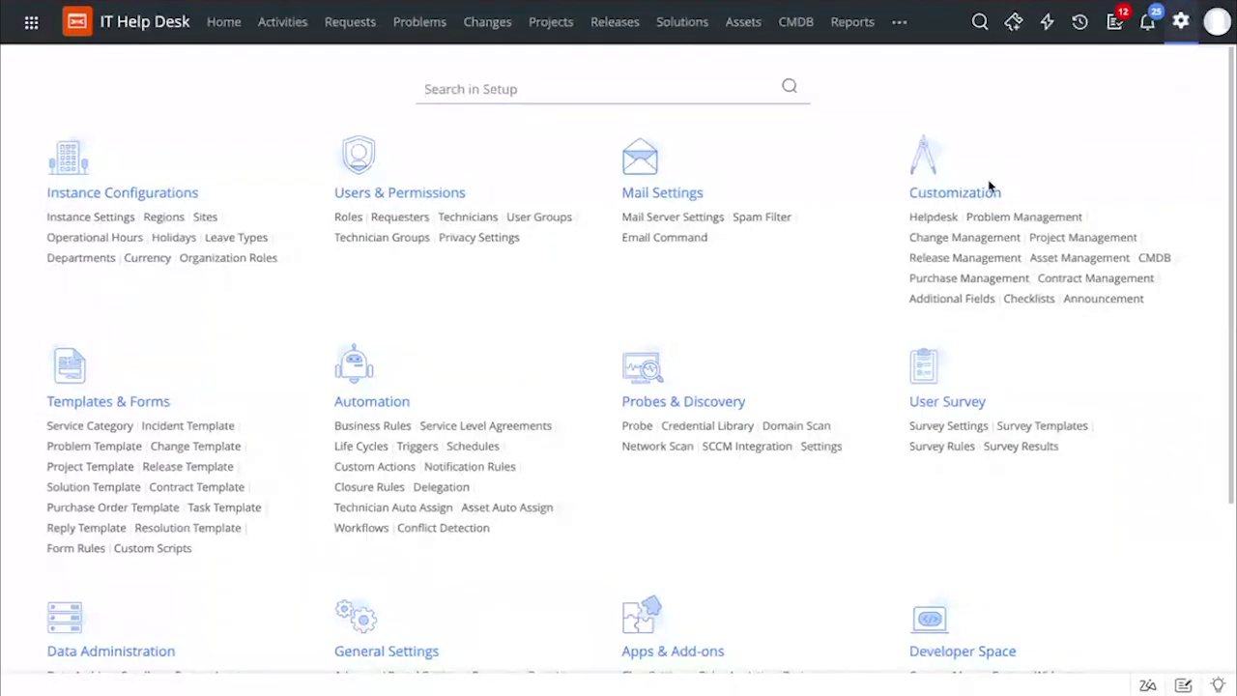
pyautogui.click(1030, 299)
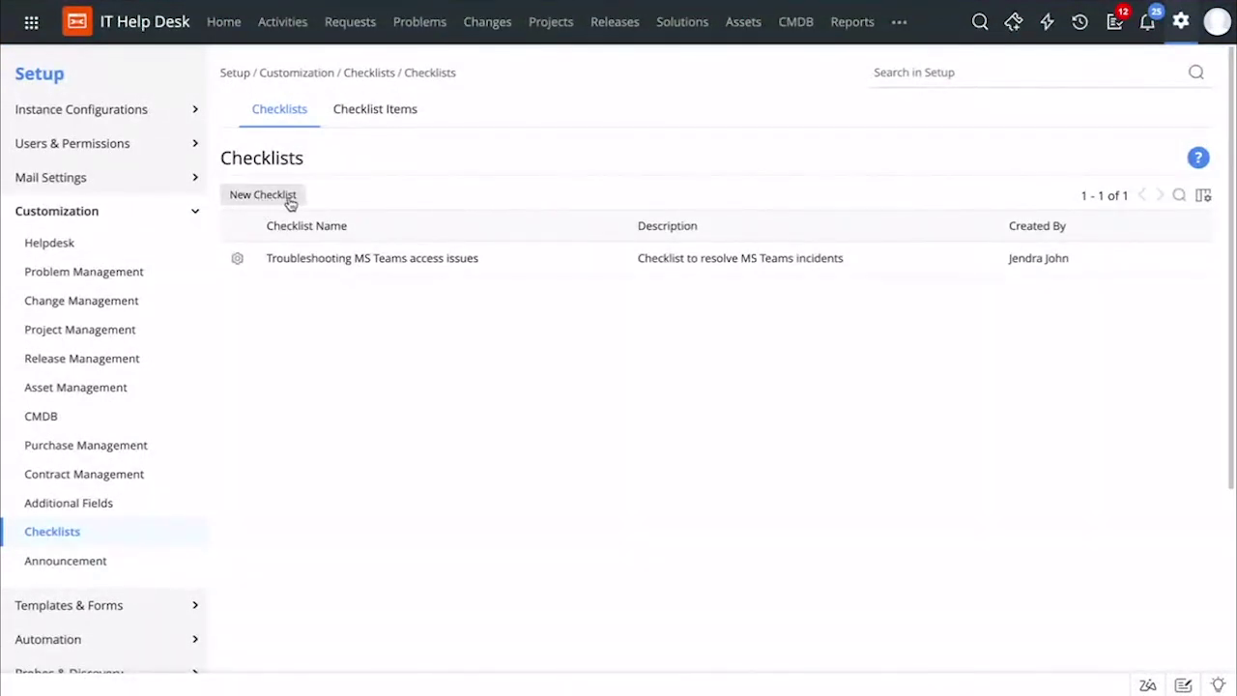
pyautogui.click(237, 258)
pyautogui.click(244, 293)
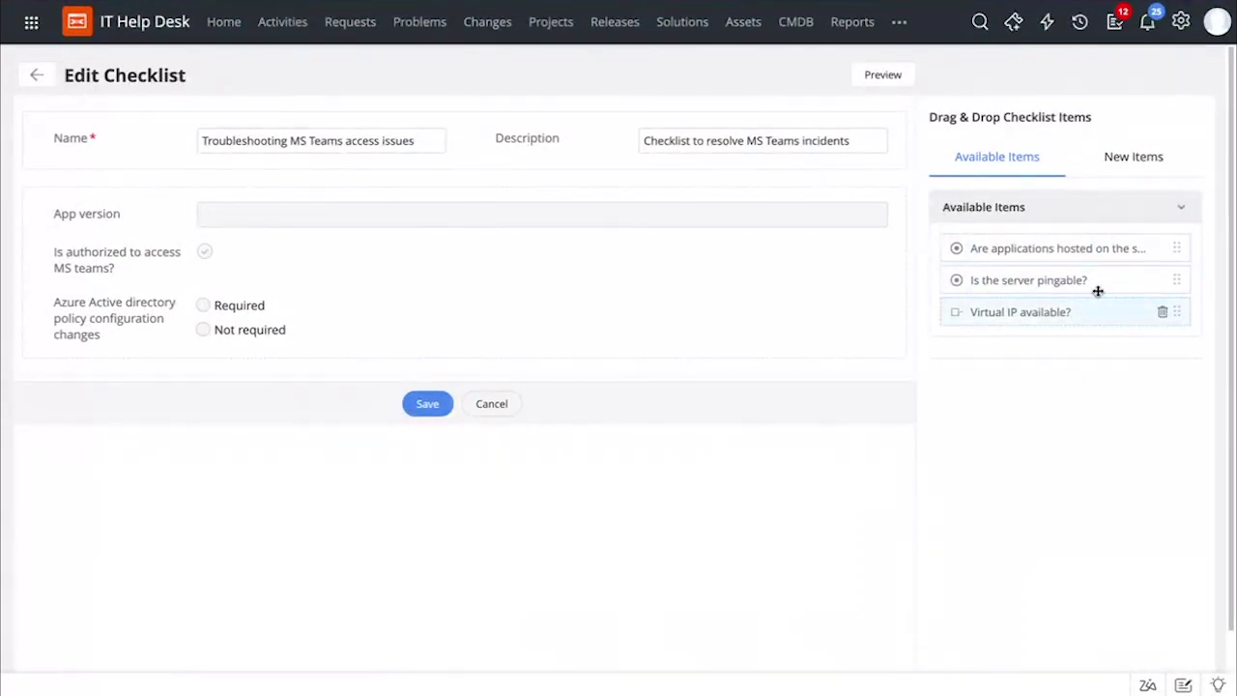
# - Add a new Decision Box item named Service issues at the end of the checklist
pyautogui.click(1150, 158)
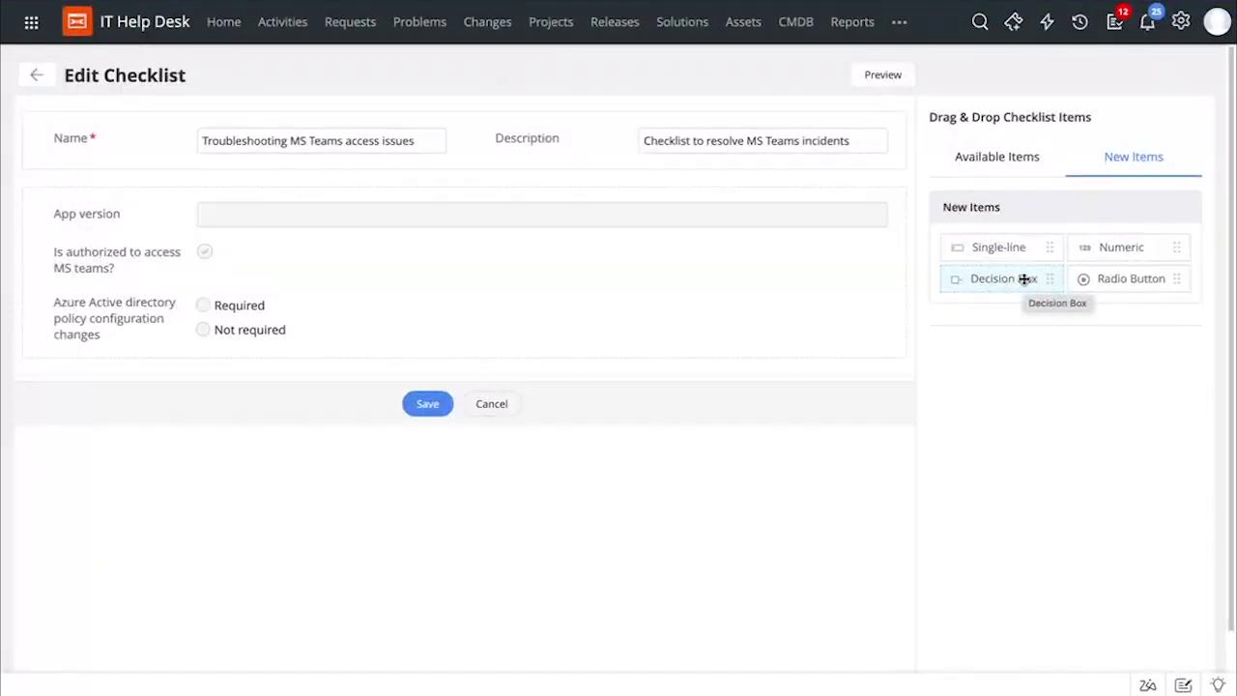
pyautogui.moveTo(1025, 278); pyautogui.dragTo(265, 368)
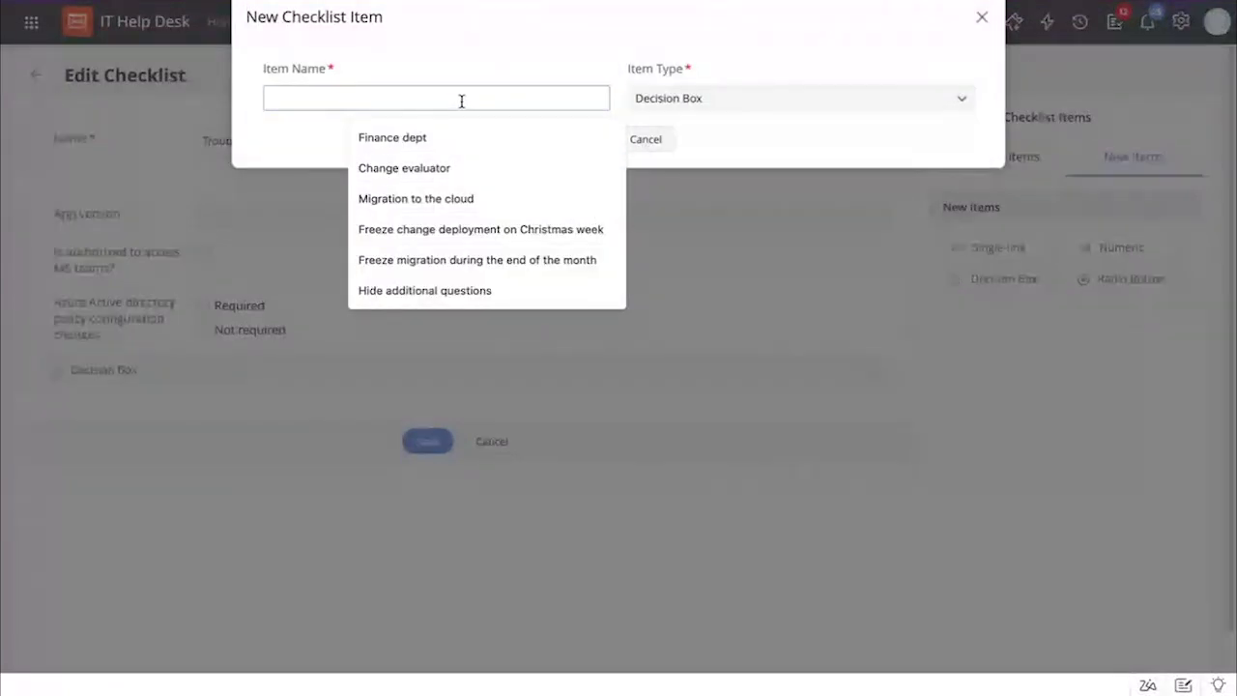
pyautogui.write('Serv')
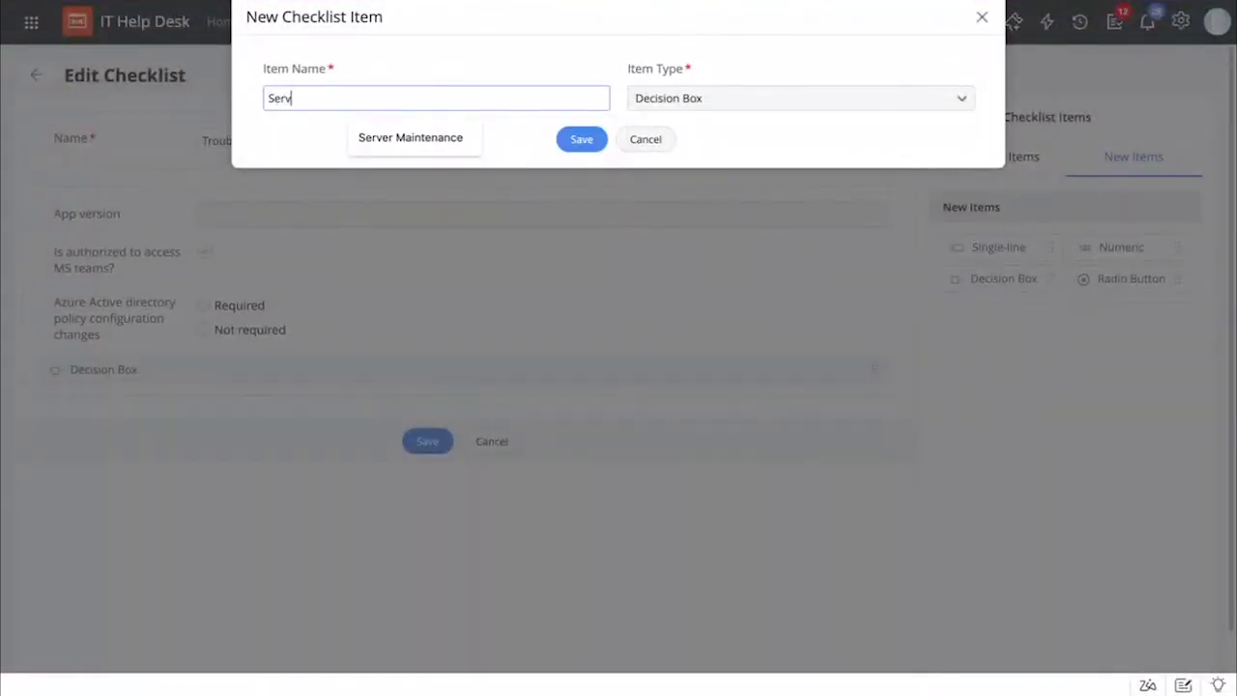
pyautogui.write('ic')
pyautogui.press('BackSpace')
pyautogui.press('BackSpace')
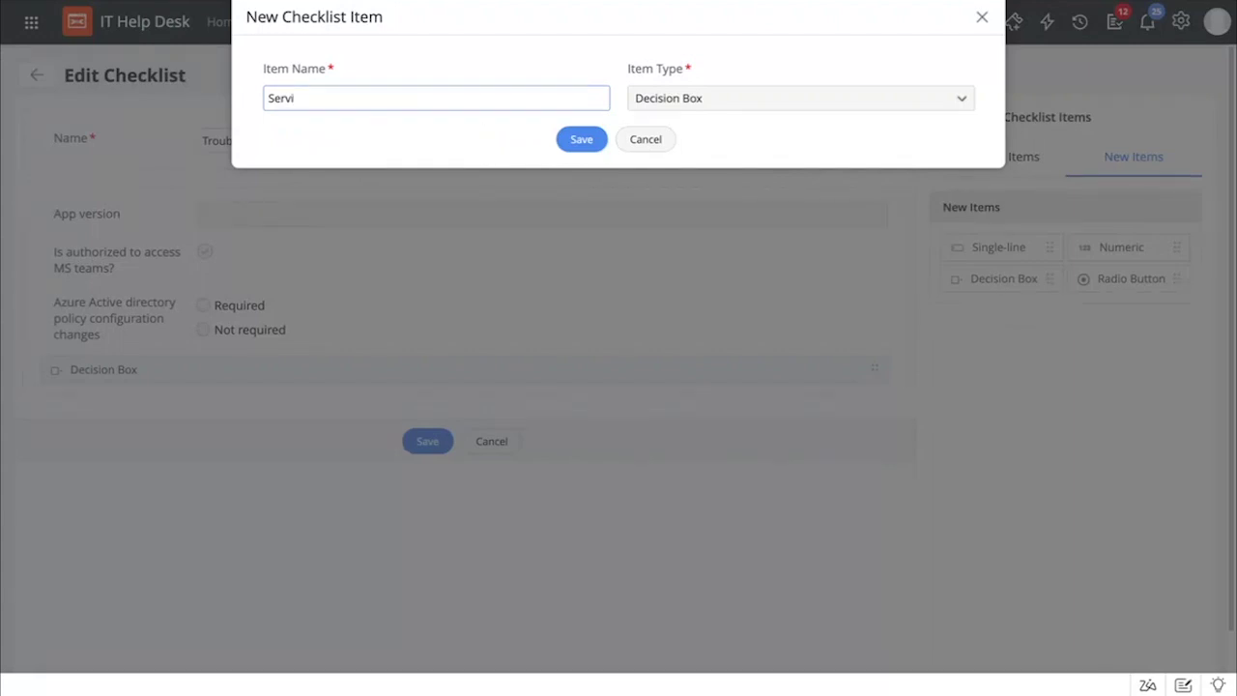
pyautogui.write('ice issues')
pyautogui.click(588, 143)
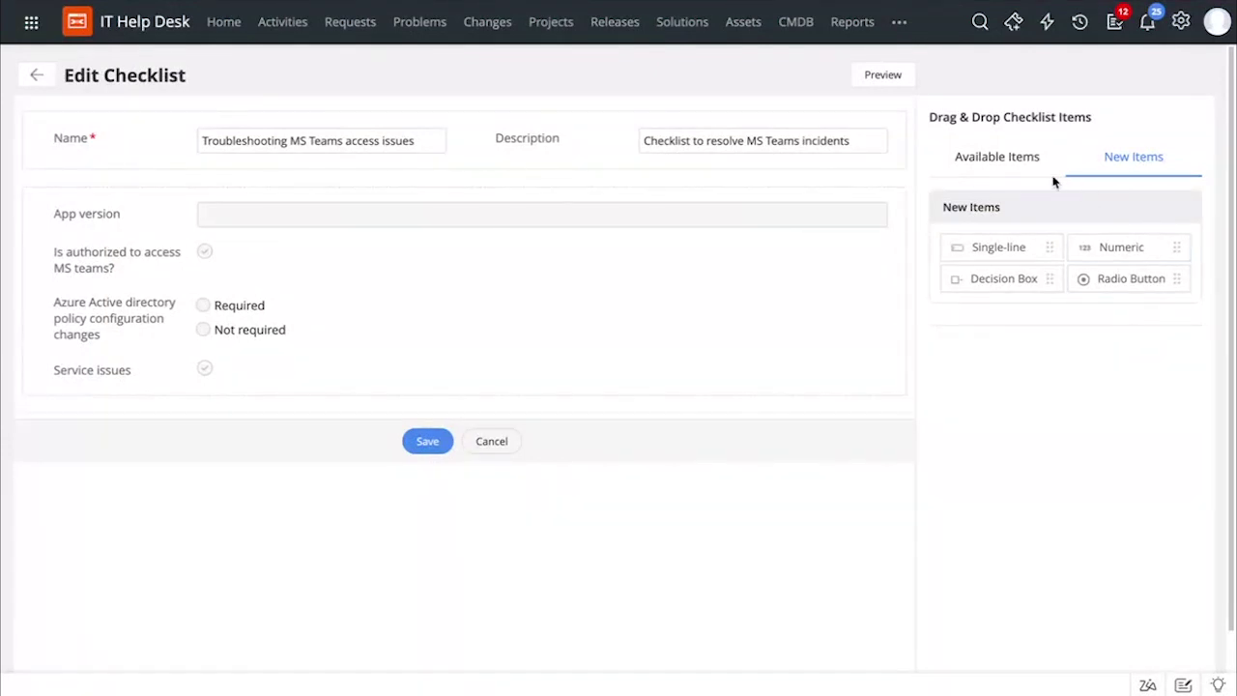
# - Preview the checklist and leave the checklist editor, discarding the changes
pyautogui.click(890, 81)
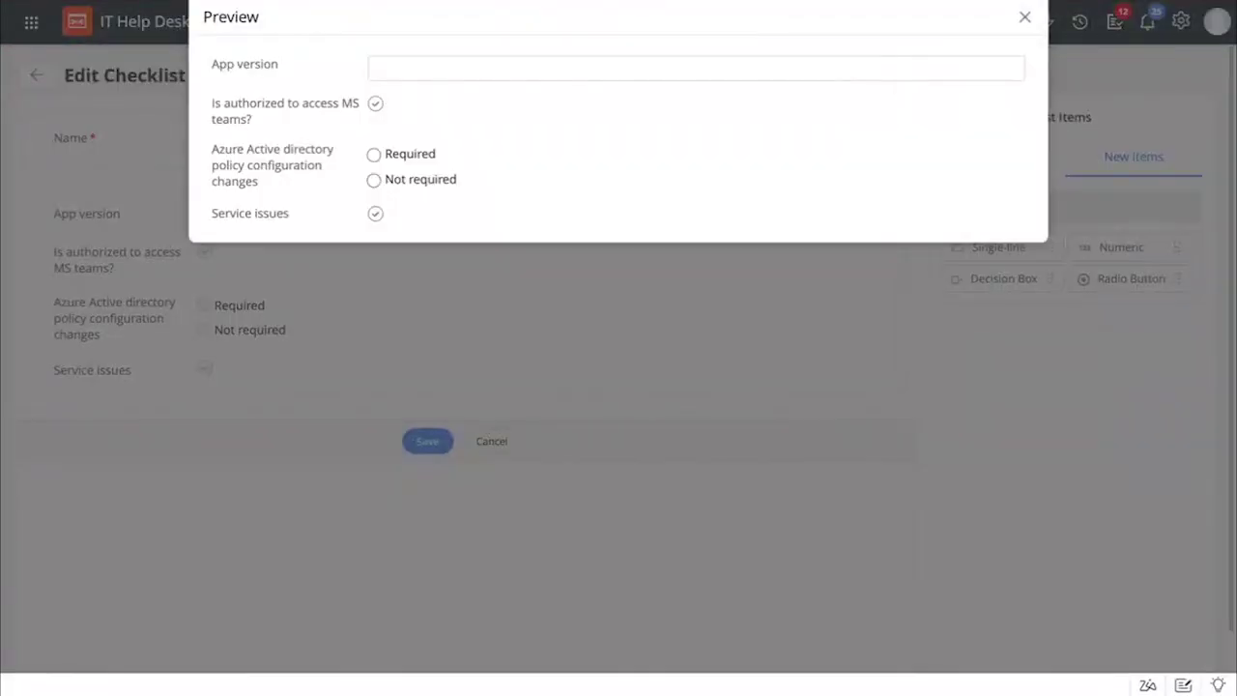
pyautogui.click(1024, 18)
pyautogui.click(34, 77)
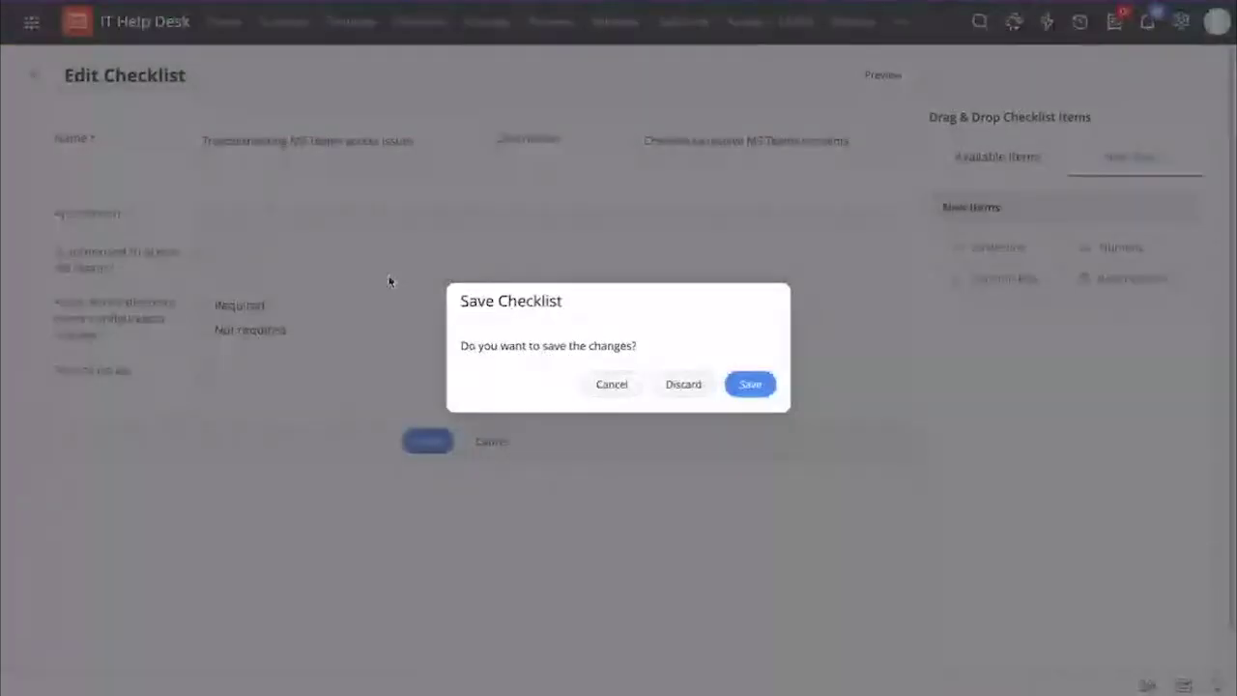
pyautogui.click(698, 387)
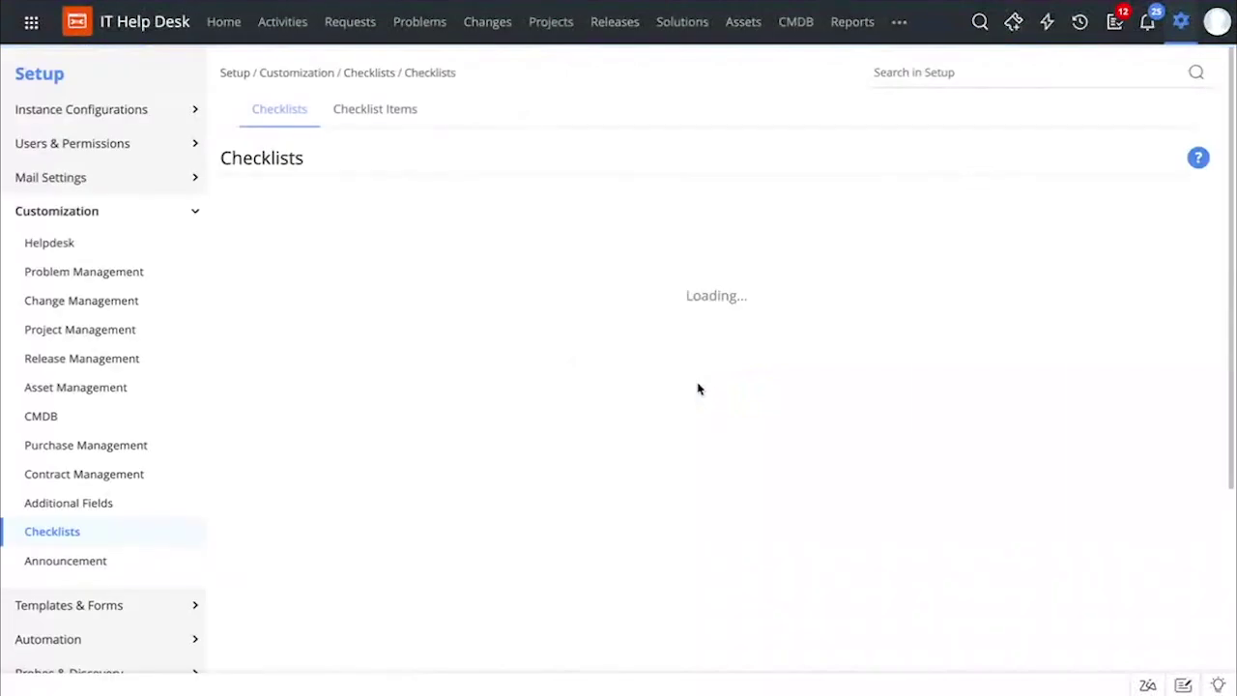
# - Review the available checklist items and the checklists associated with the Application sign-in incident template
pyautogui.click(379, 113)
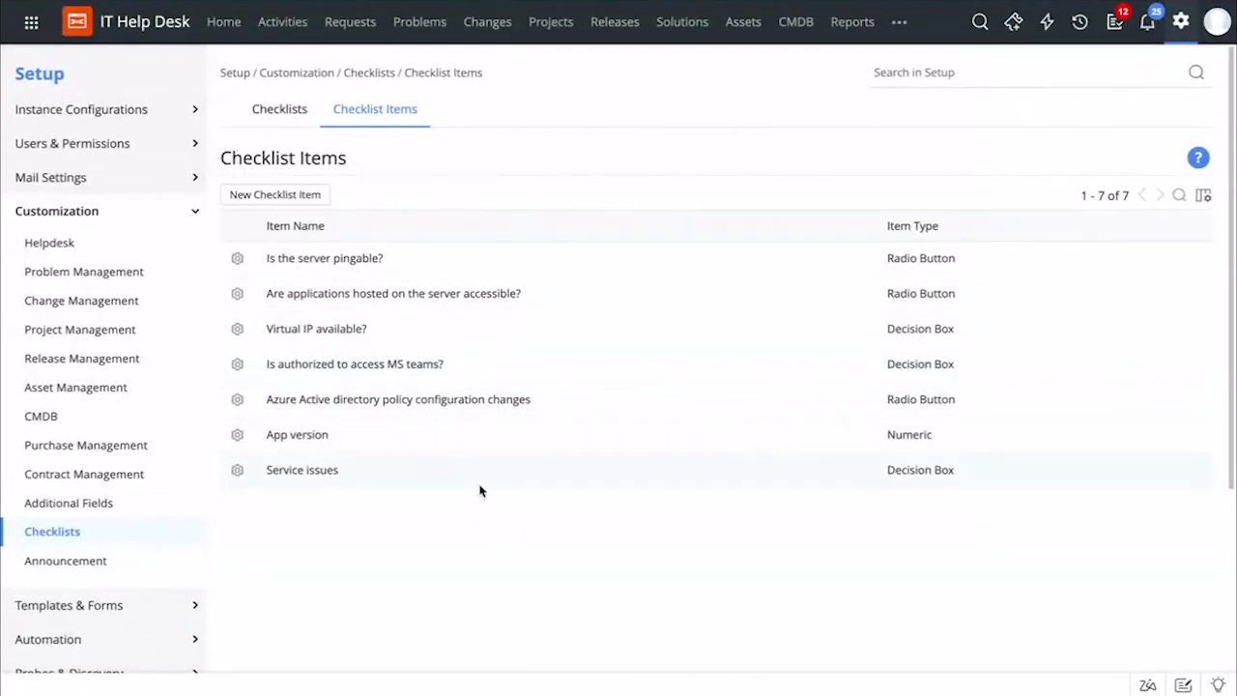
pyautogui.click(1181, 37)
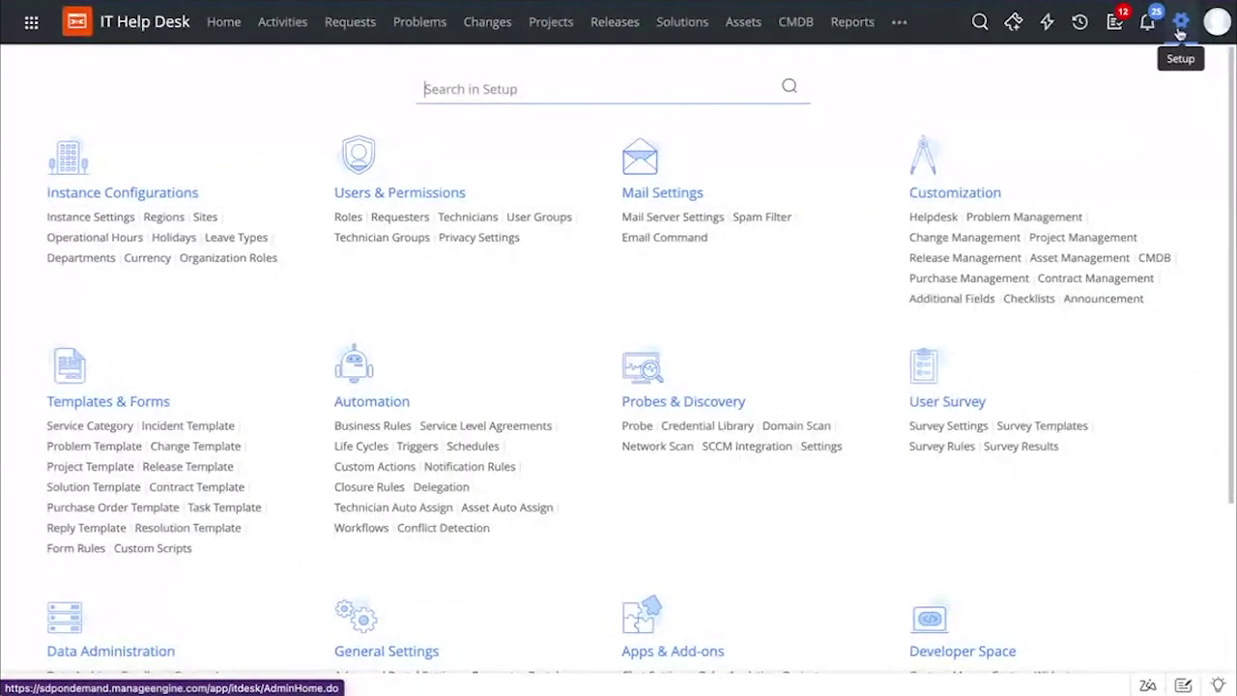
pyautogui.scroll(-2, 458, 395)
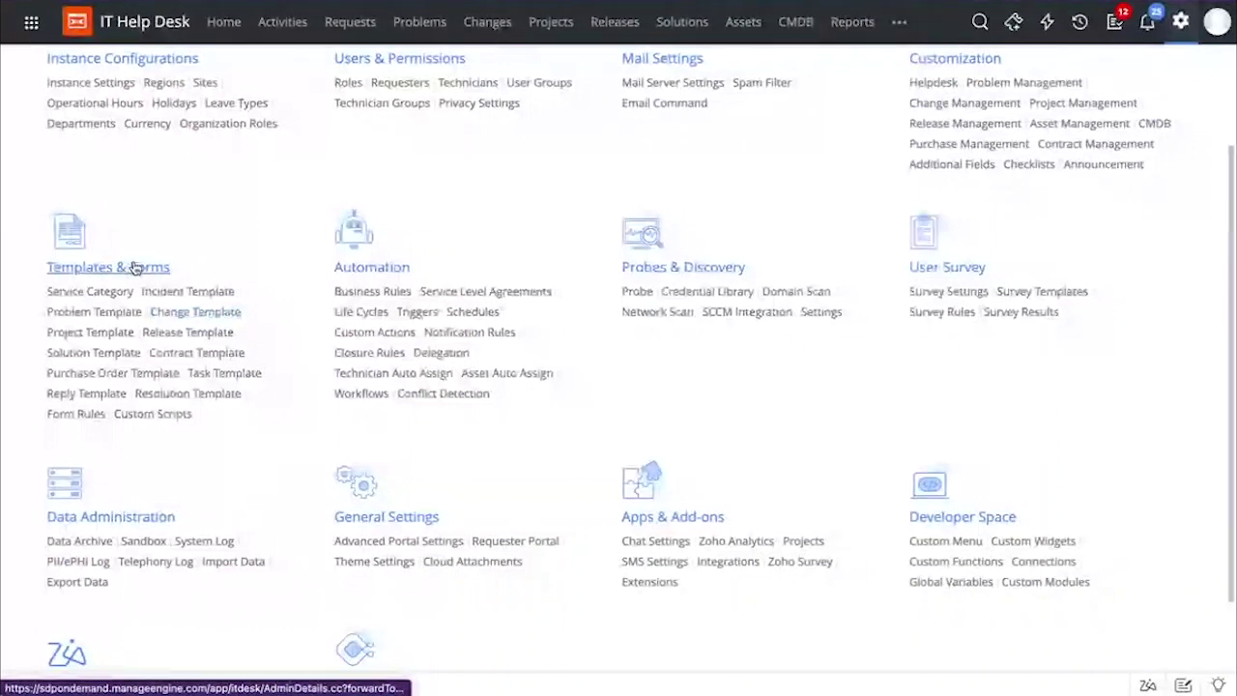
pyautogui.click(183, 292)
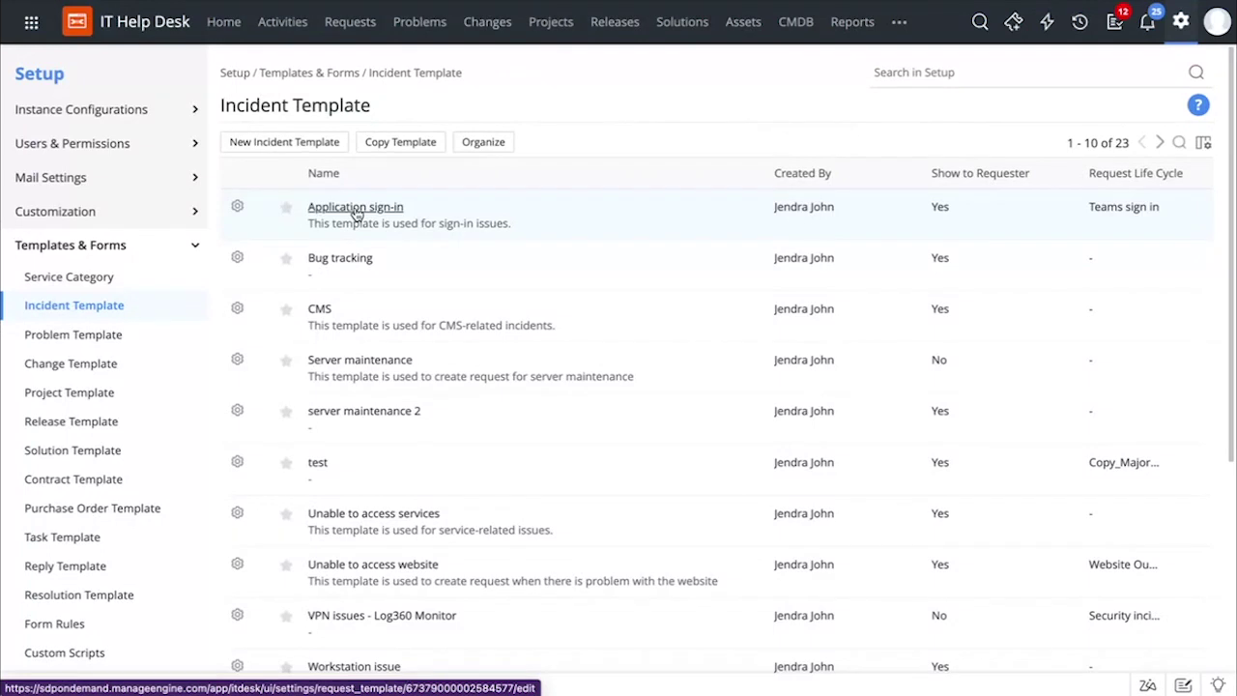
pyautogui.click(356, 214)
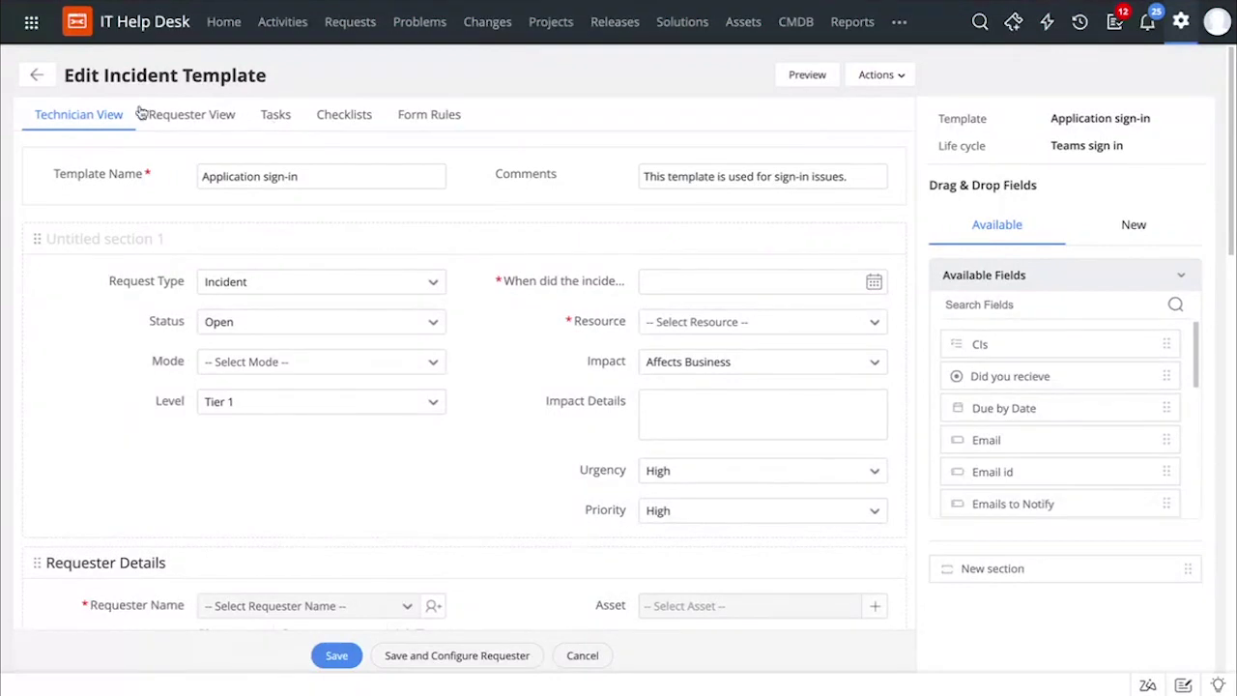
pyautogui.click(358, 116)
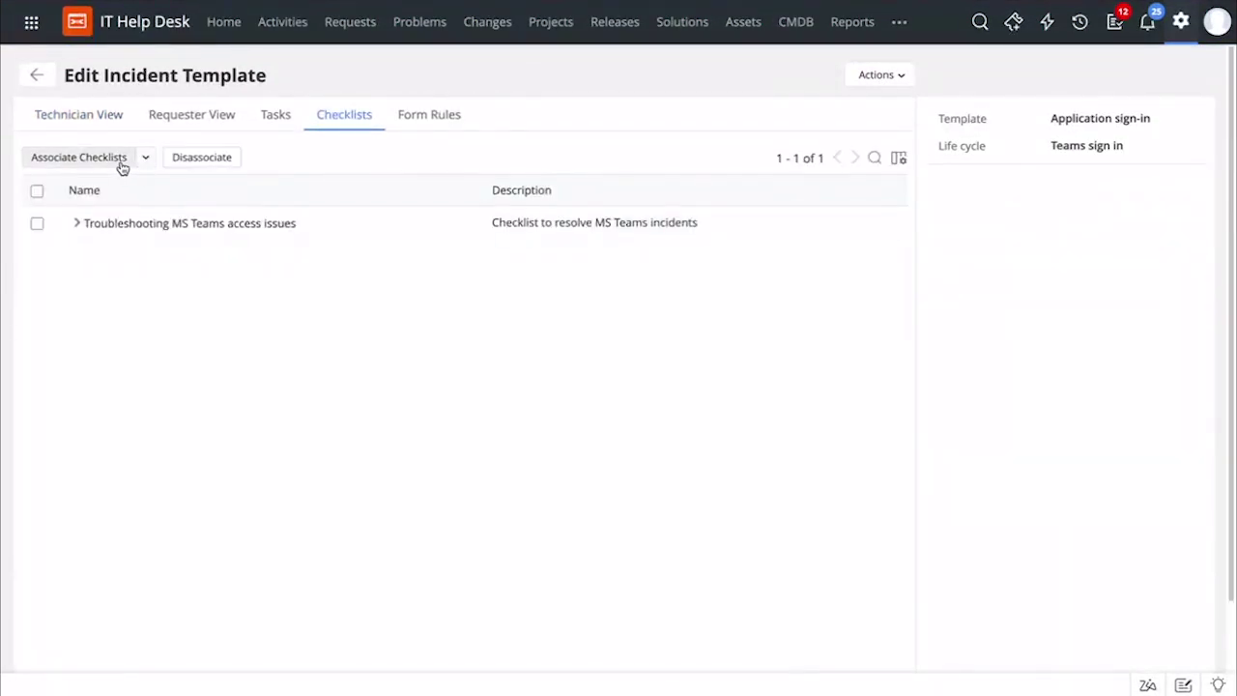
pyautogui.click(146, 163)
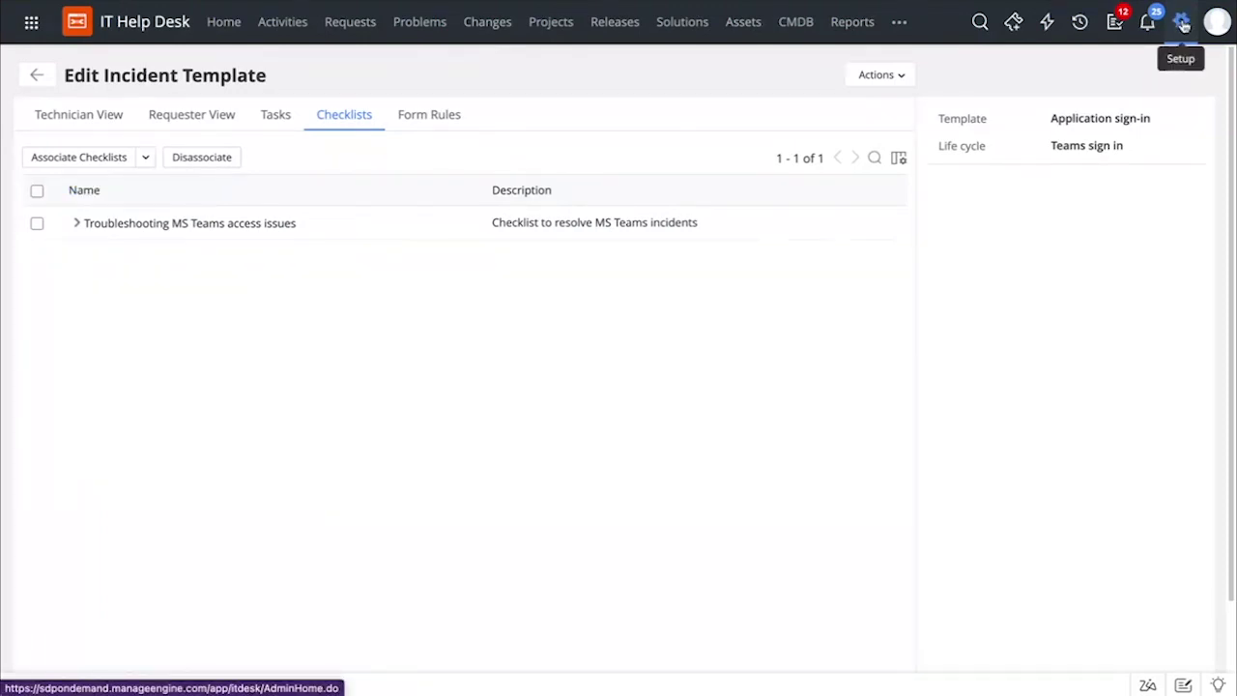
# - Review the SDSiteAdmin role's access permissions and its advanced permissions for adding, editing and deleting request checklists
pyautogui.click(1183, 24)
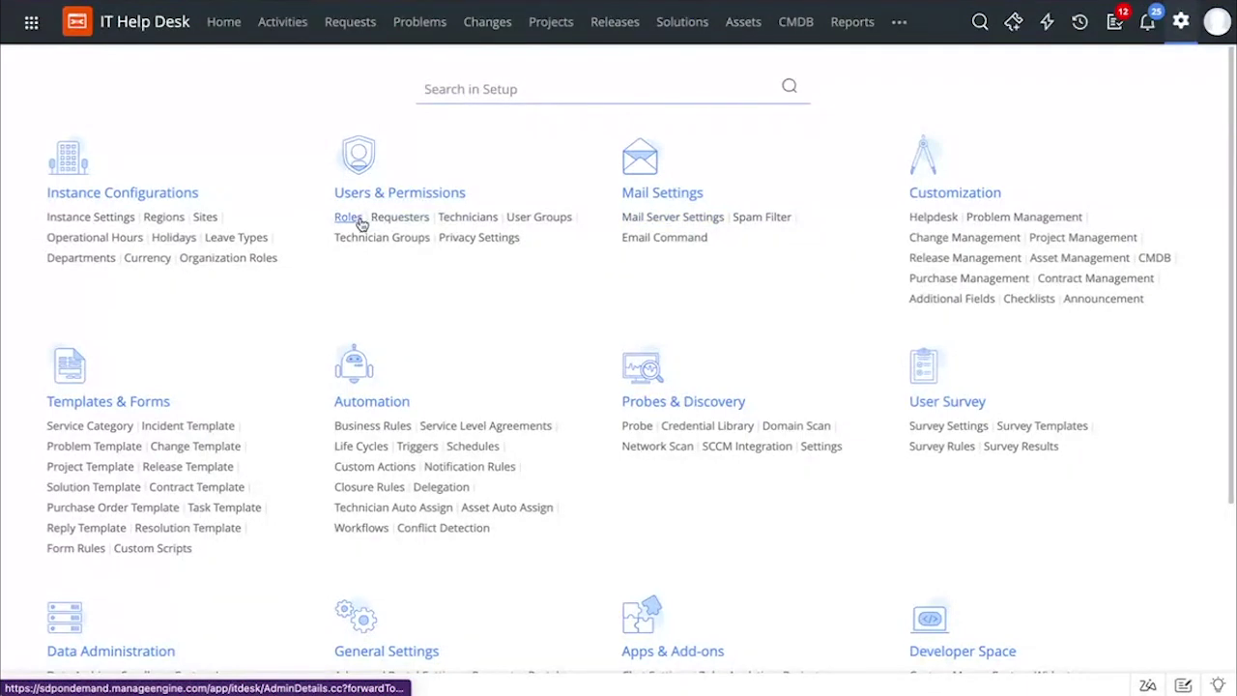
pyautogui.click(357, 223)
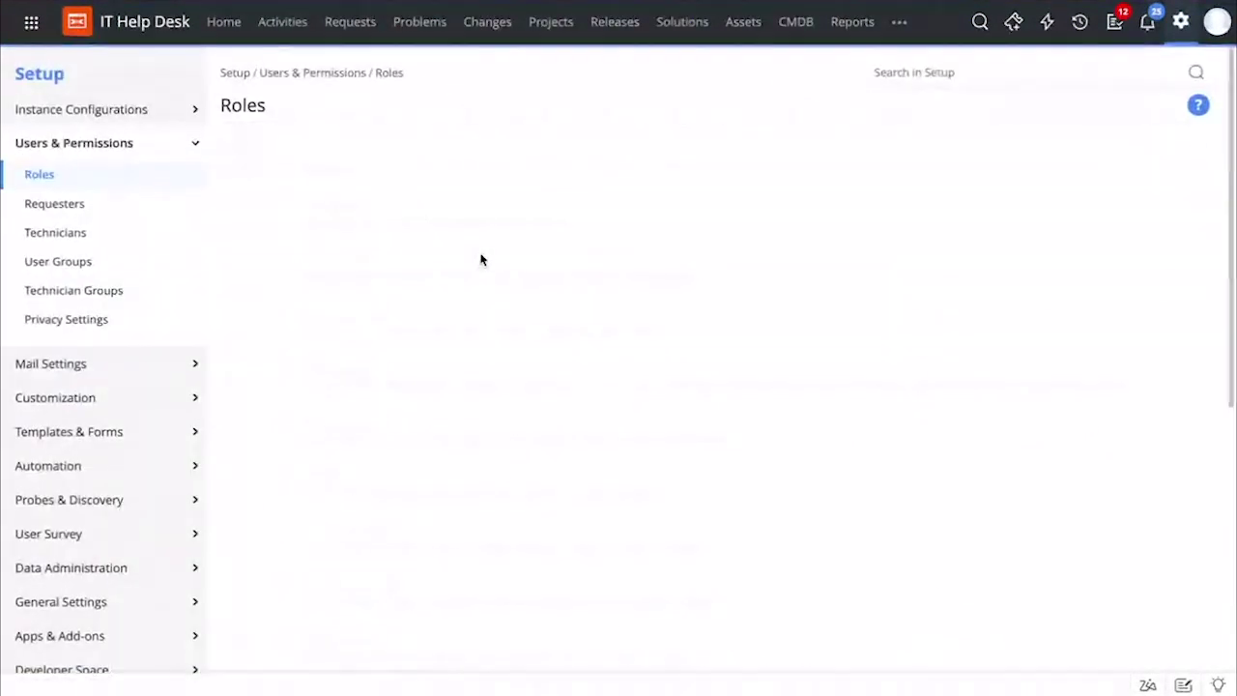
pyautogui.scroll(-5, 473, 377)
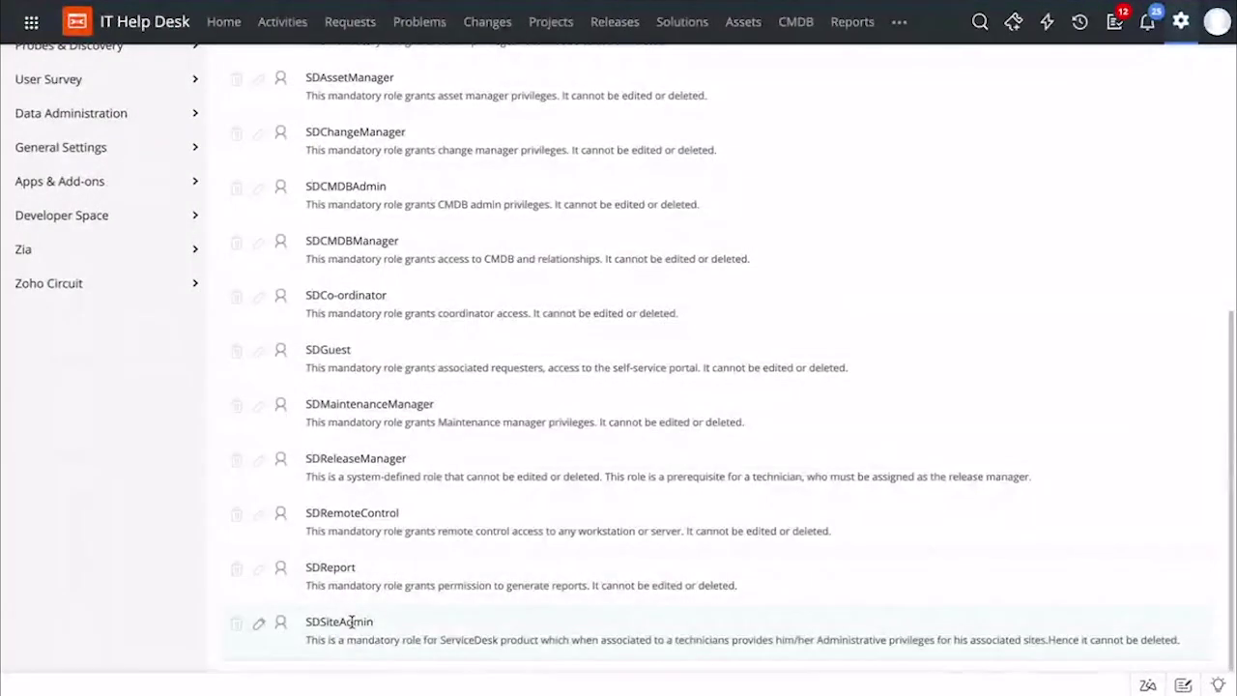
pyautogui.click(259, 623)
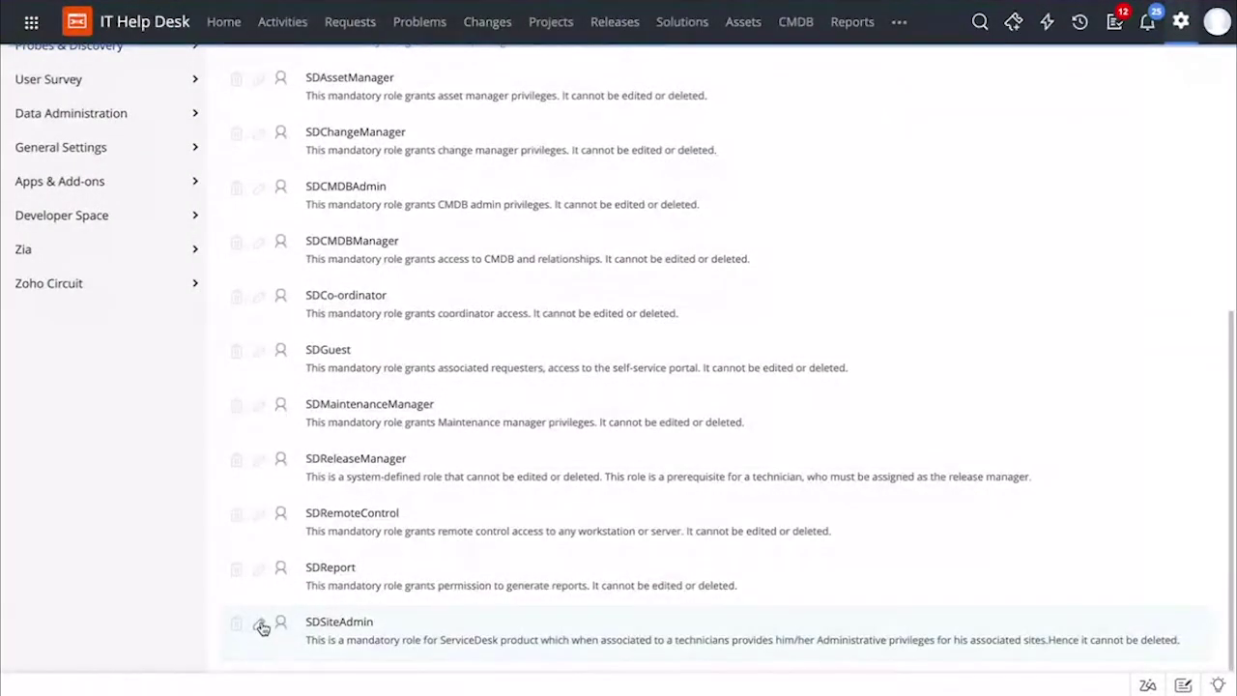
pyautogui.scroll(3, 529, 446)
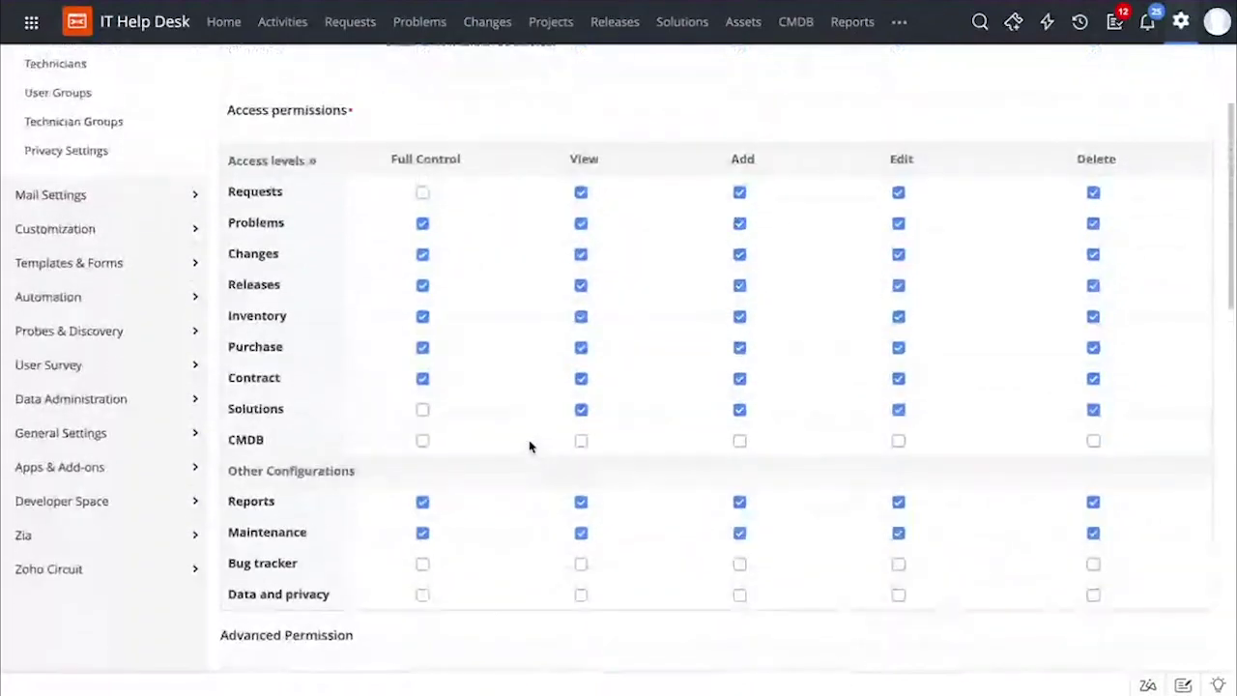
pyautogui.scroll(-6, 530, 446)
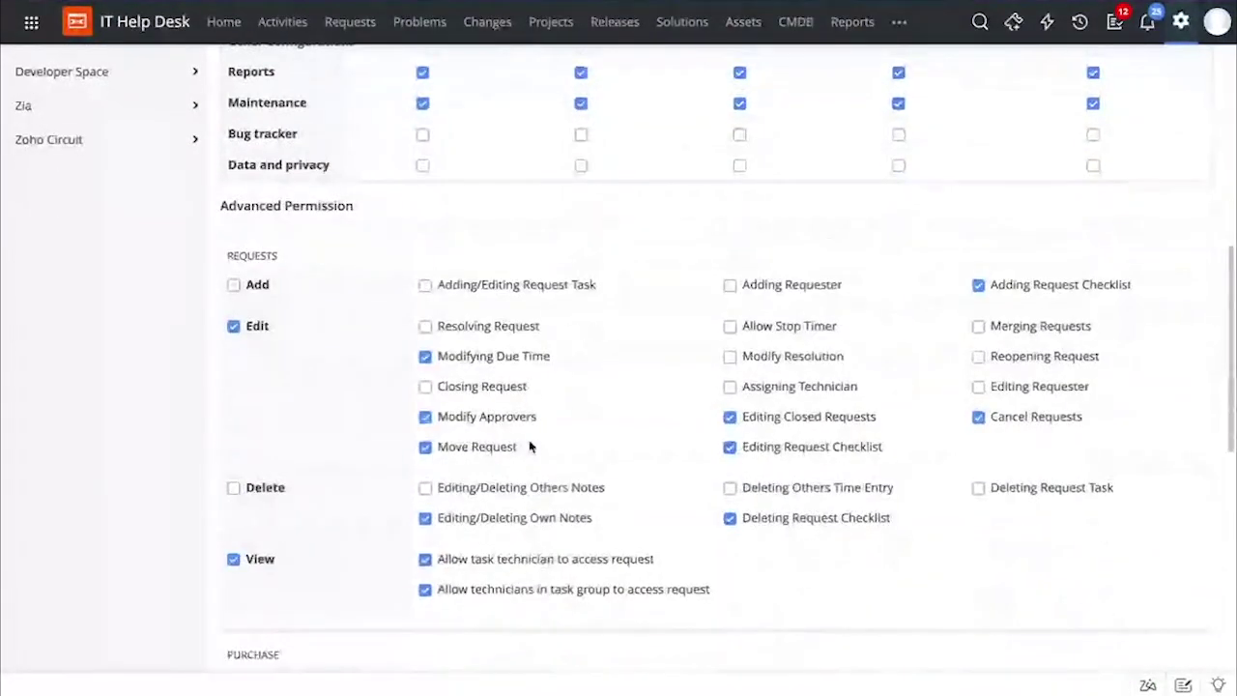
pyautogui.scroll(1, 530, 446)
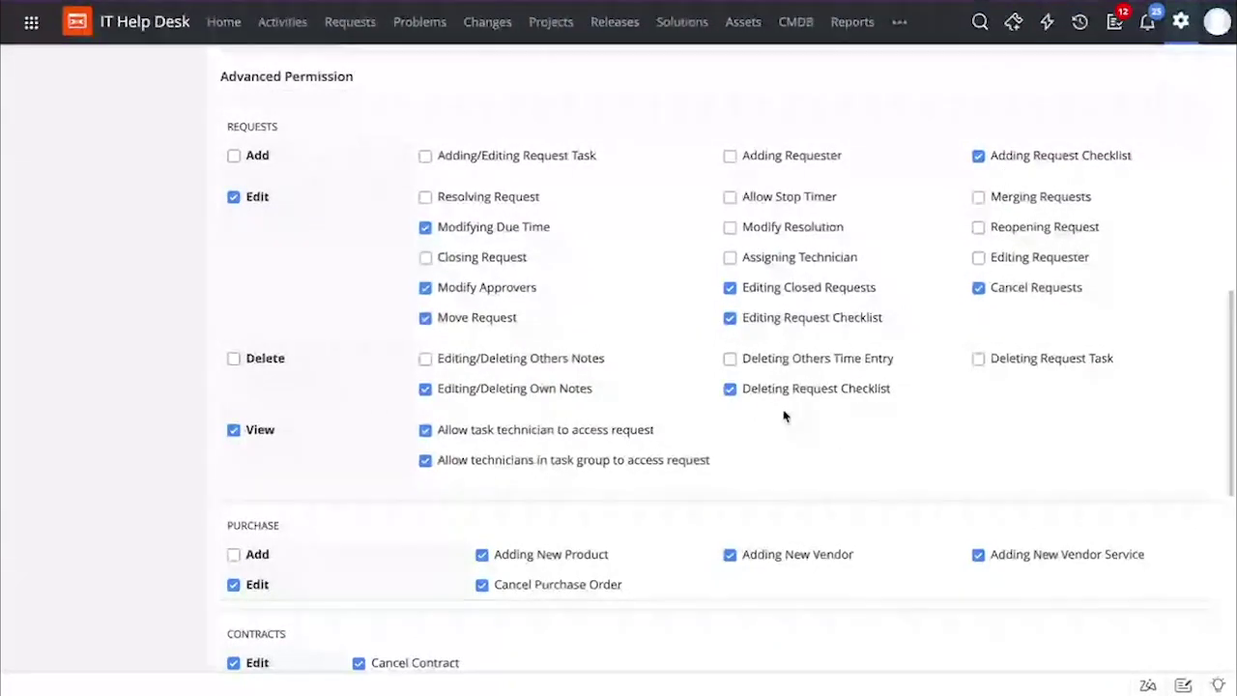
pyautogui.scroll(8, 950, 392)
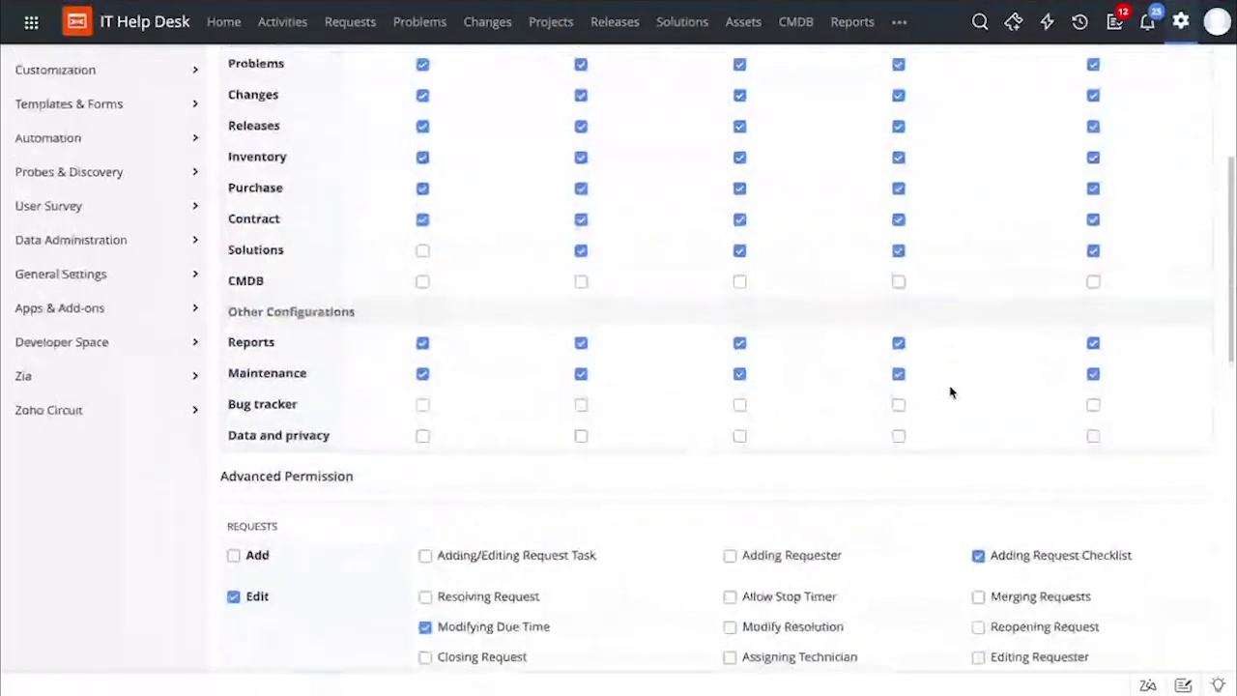
pyautogui.click(1181, 22)
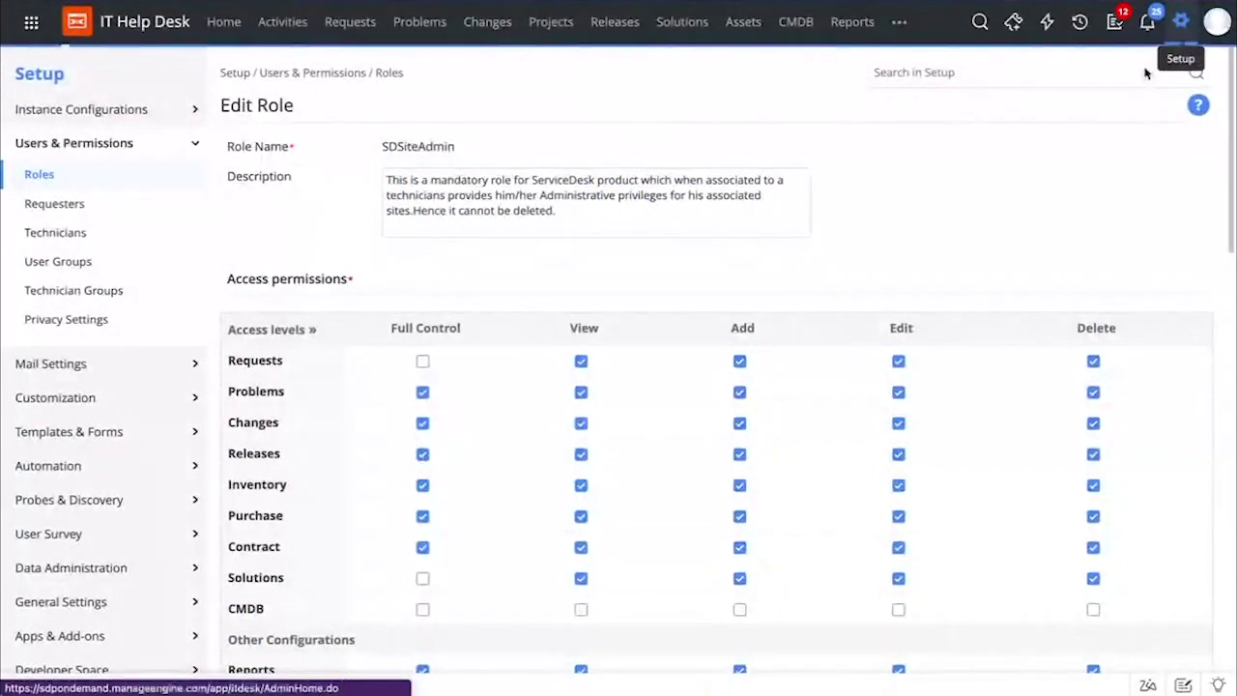